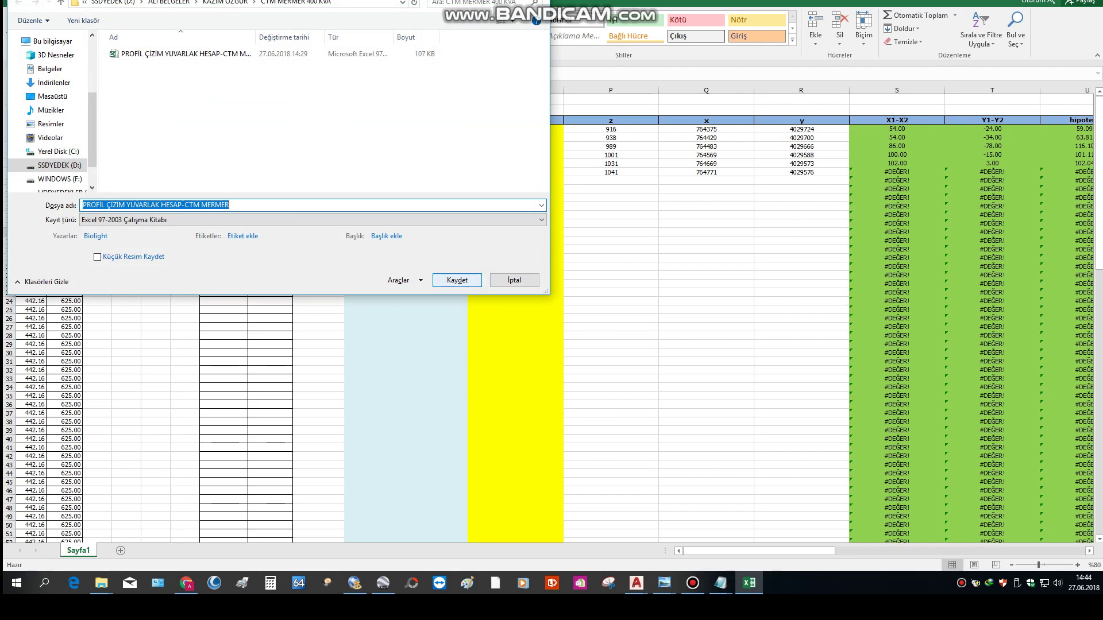
Step: Save the workbook as Excel 97-2003 and export the coordinates from cell A2 to AutoCAD
left_click(457, 280)
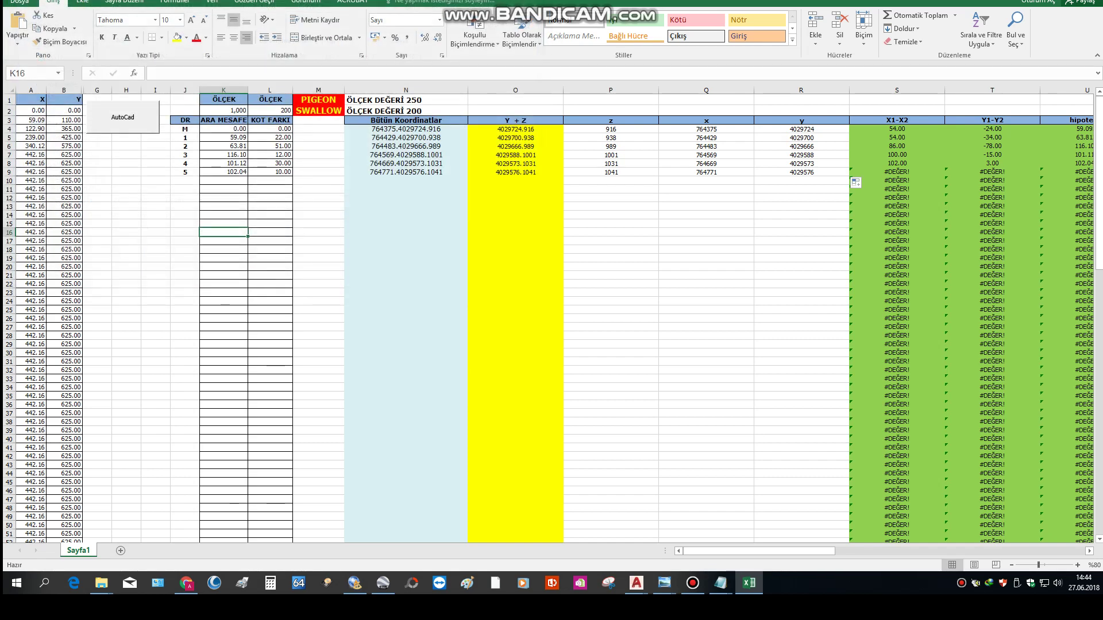
left_click(123, 117)
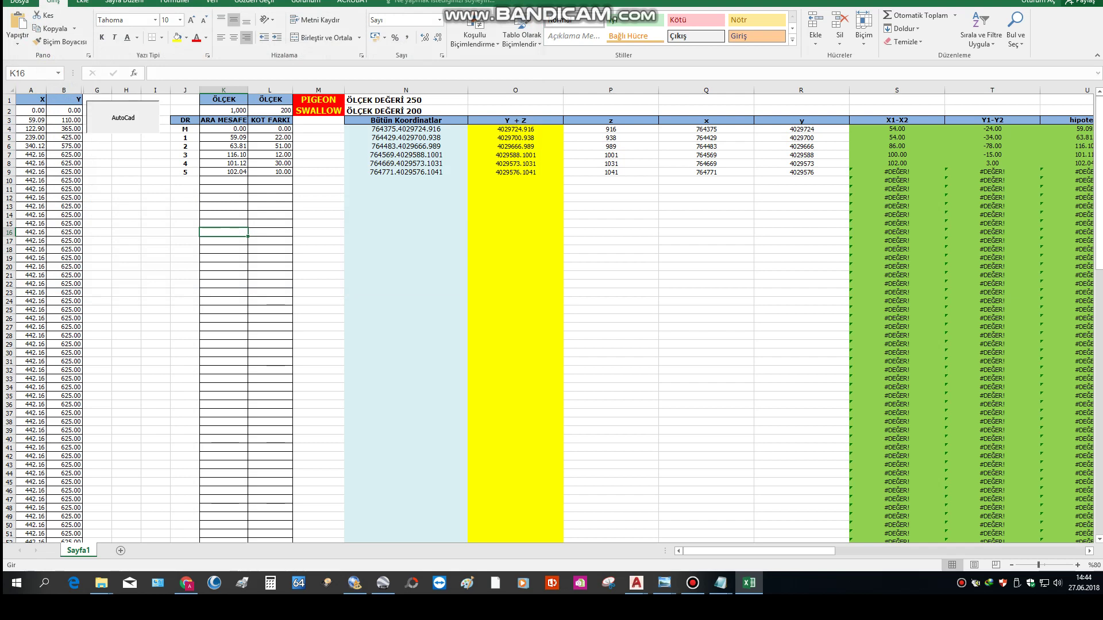
left_click(31, 111)
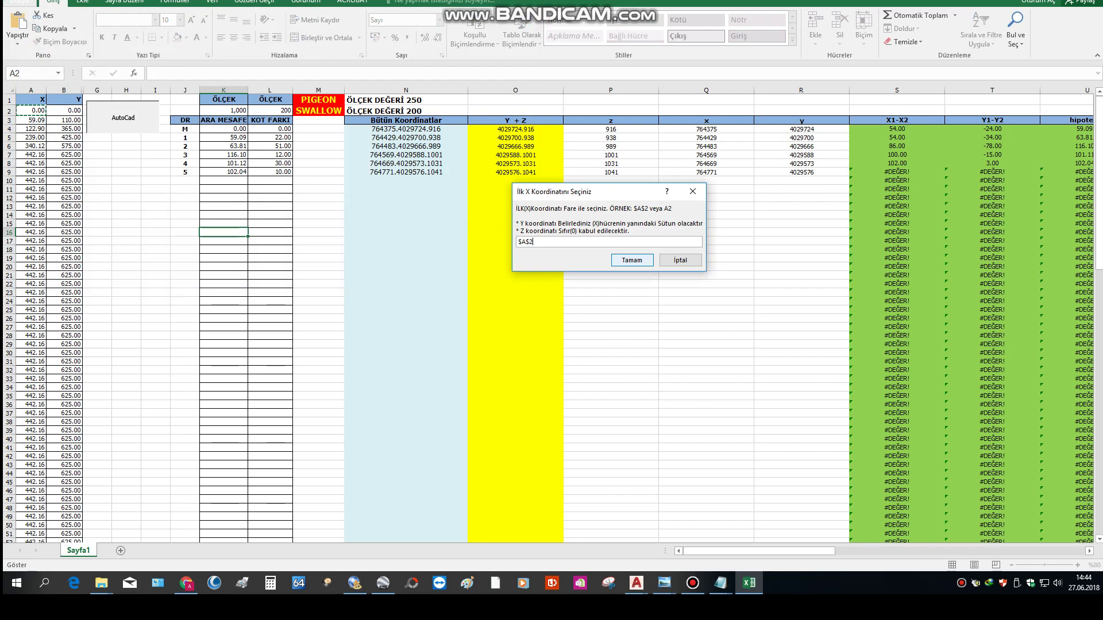
key("Return")
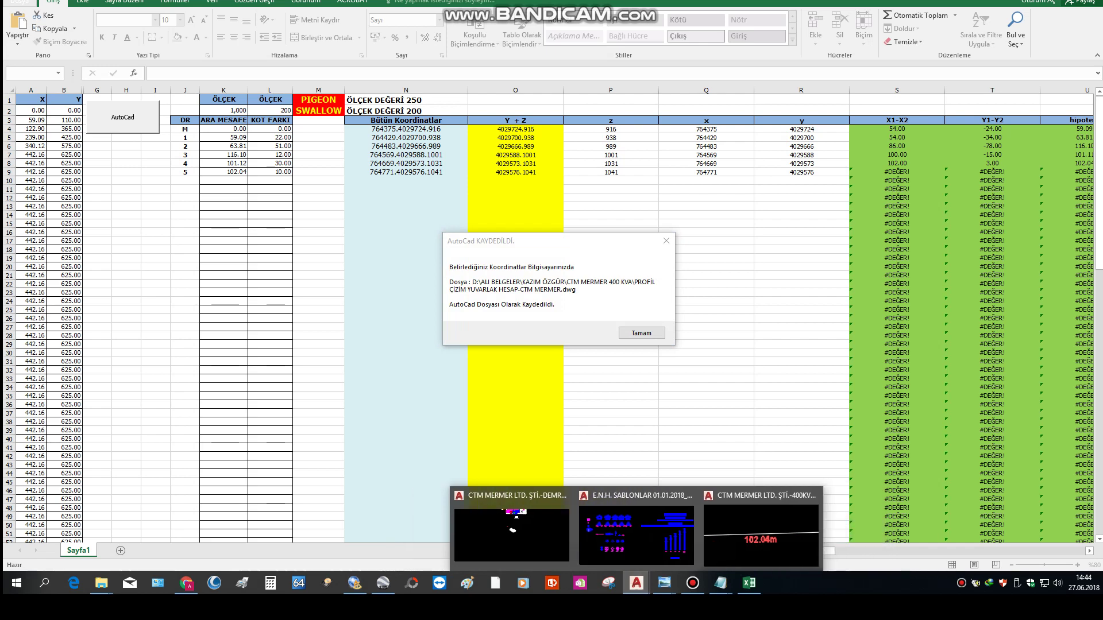
key("Return")
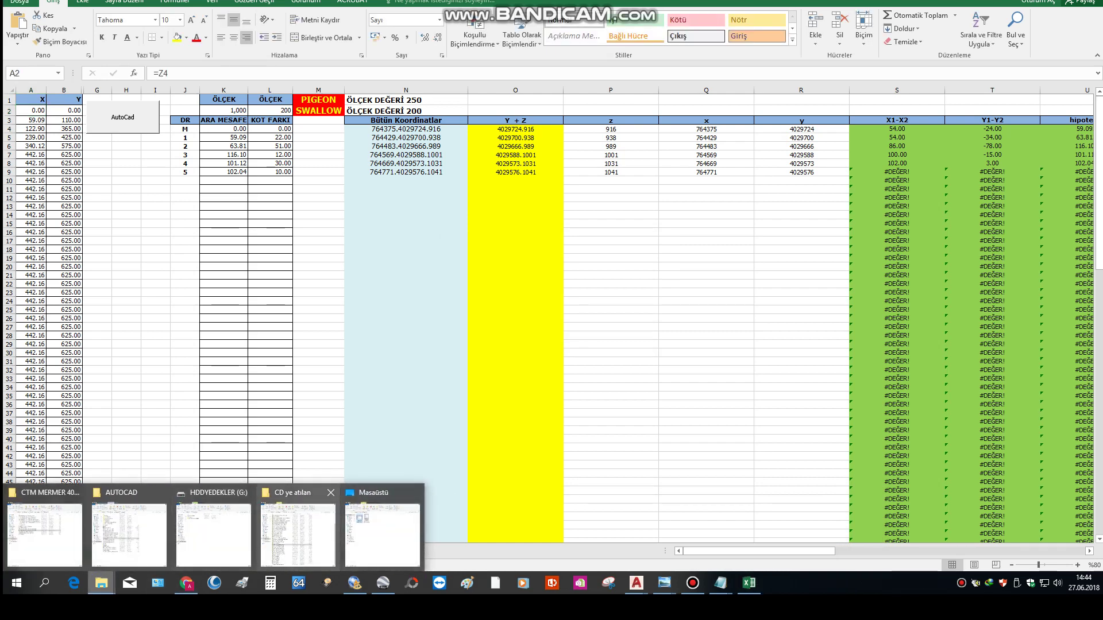
Step: Open the PROFIL ÇİZİM YUVARLAK HESAP-CTM MERMER drawing and delete the stray diagonal and zero-length lines
left_click(44, 534)
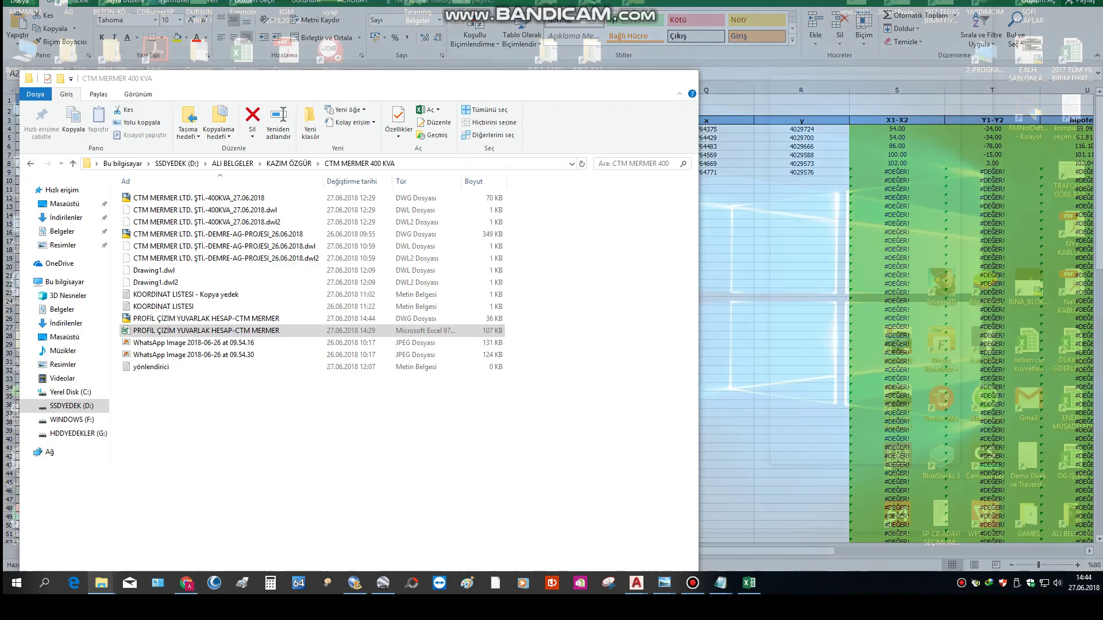
double_click(201, 318)
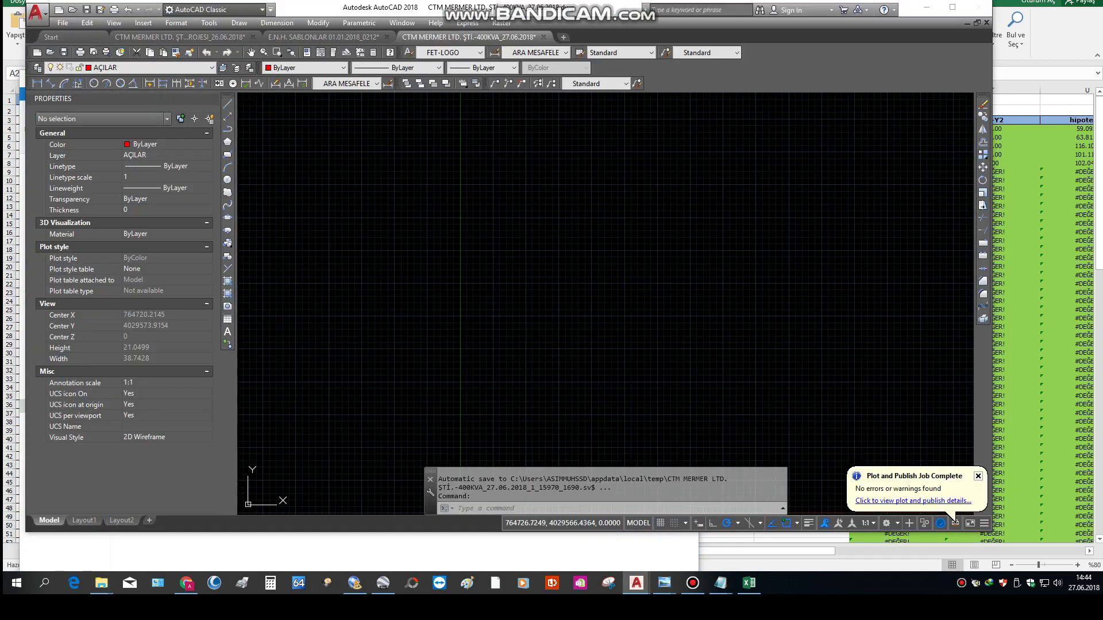
scroll(578, 300, "down", 4)
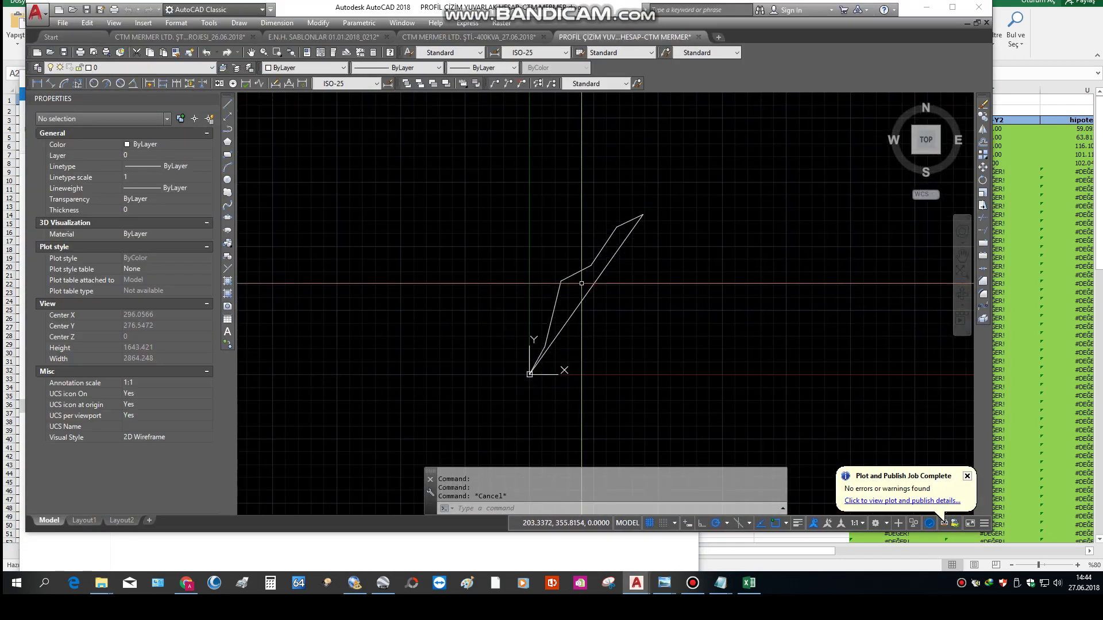
left_click(578, 301)
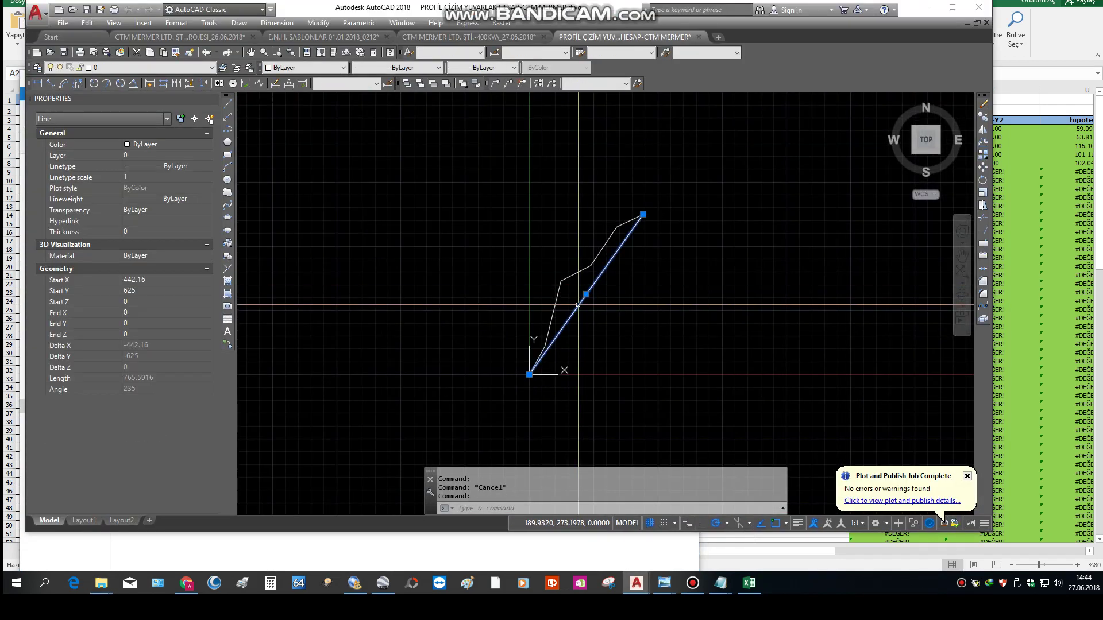
key("Delete")
left_click(636, 200)
left_click(659, 226)
key("Delete")
left_click(500, 365)
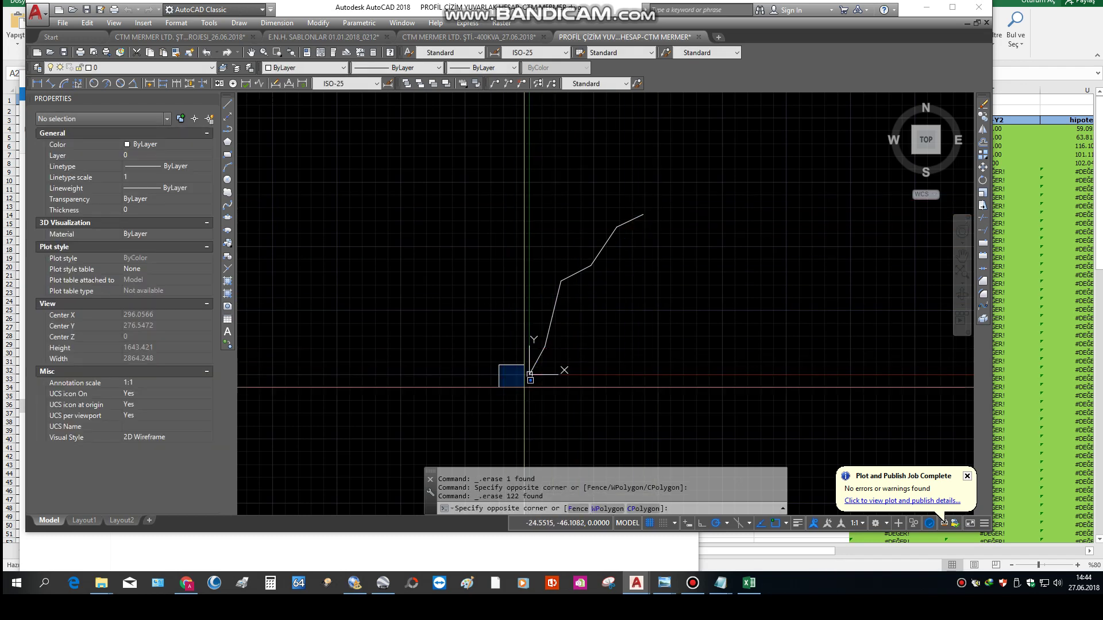
left_click(530, 392)
key("Delete")
Step: Copy the five profile segments and paste them right of the route in the 400KVA drawing
left_click(671, 188)
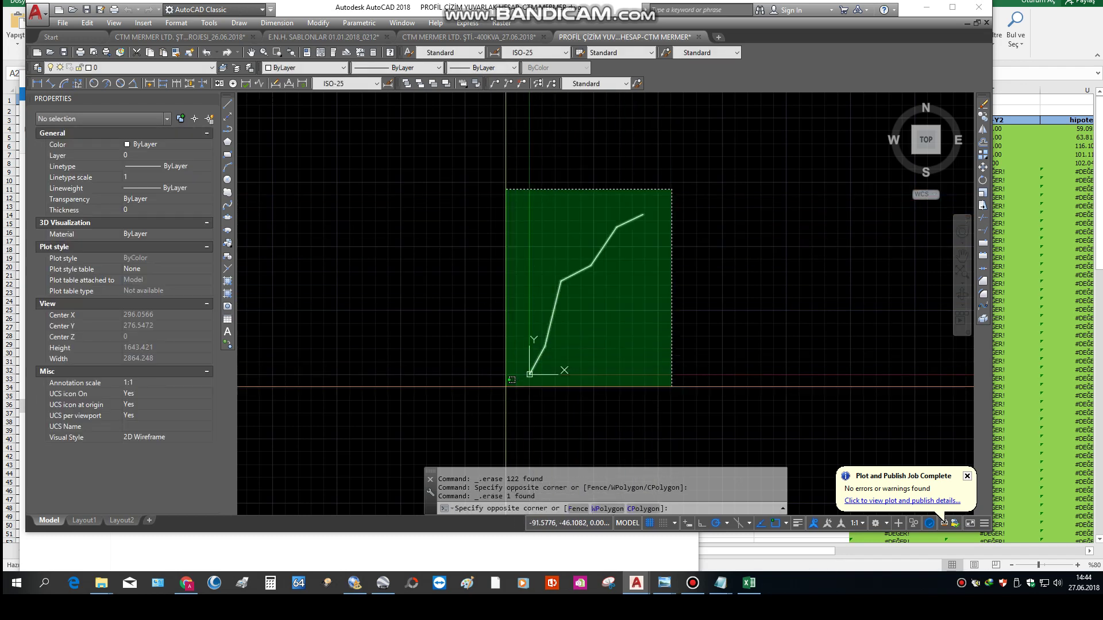
left_click(471, 433)
key("ctrl+c")
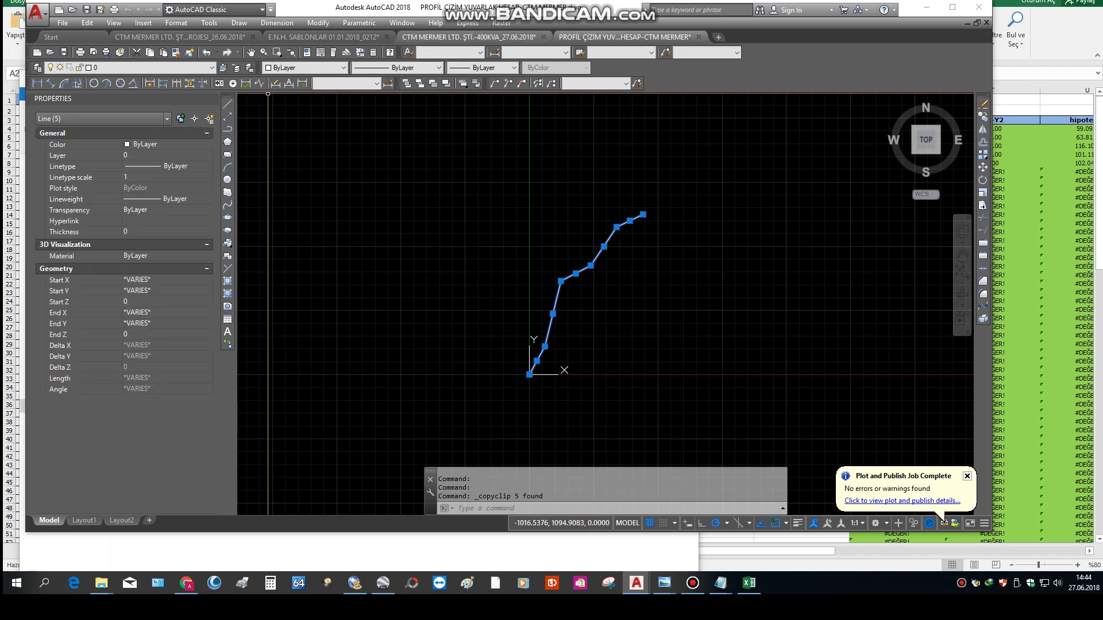
left_click(468, 36)
key("ctrl+v")
scroll(574, 267, "down", 2)
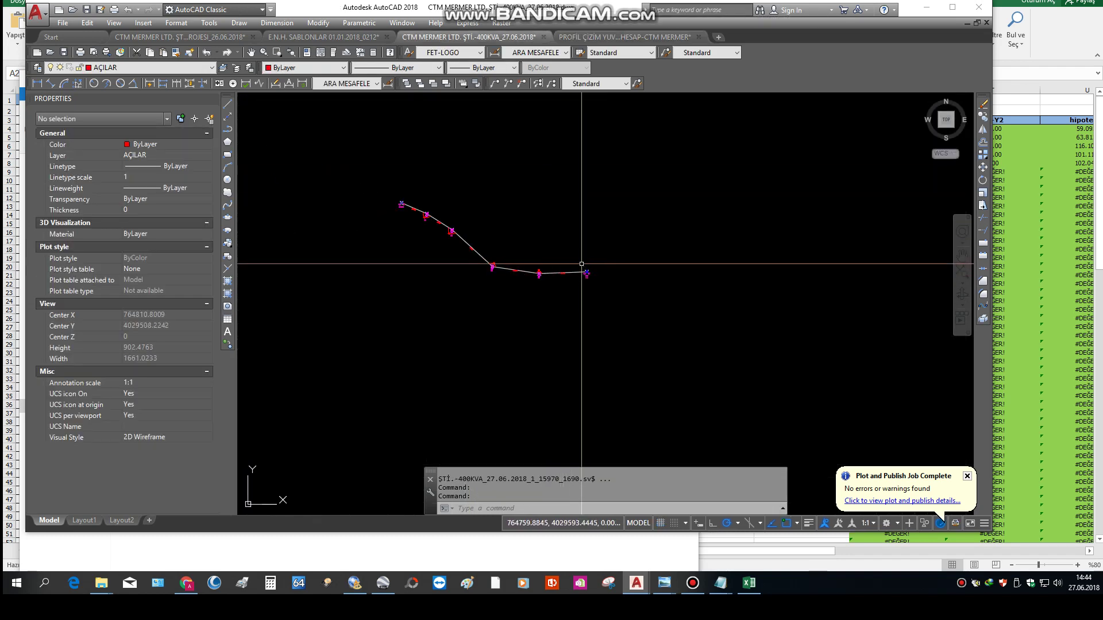
middle_click_drag(655, 299, 540, 381)
scroll(557, 396, "down", 2)
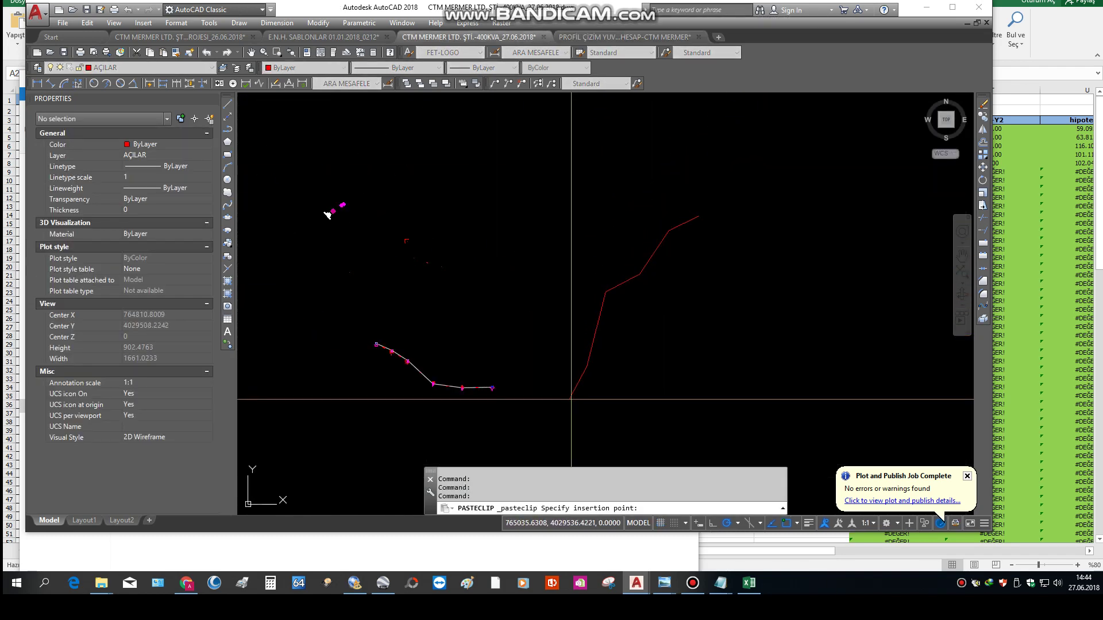
left_click(605, 395)
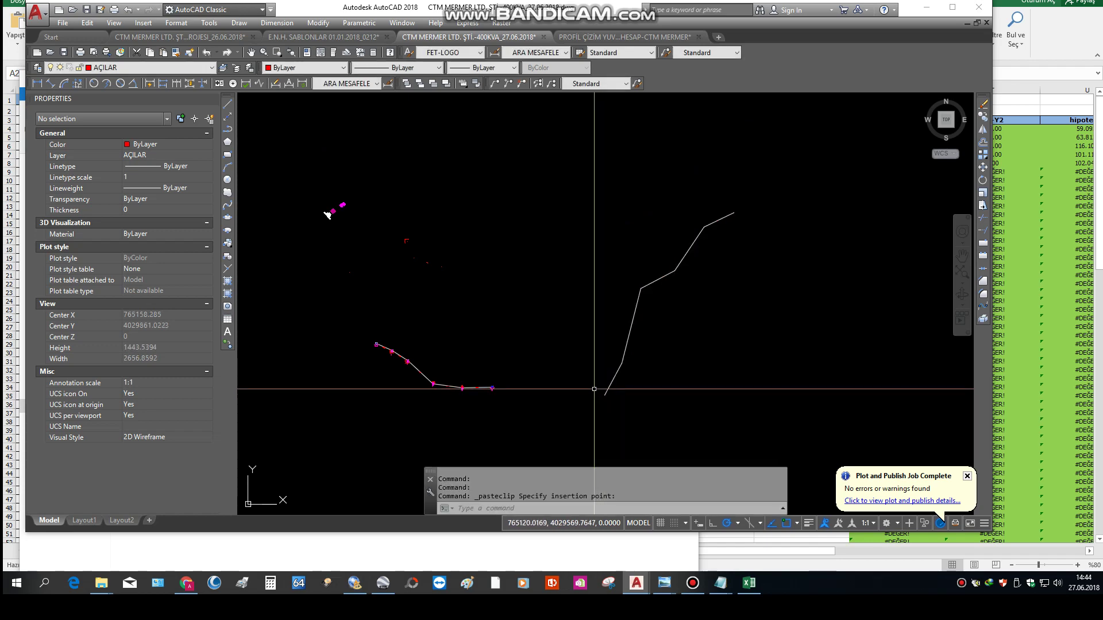
mouse_move(721, 584)
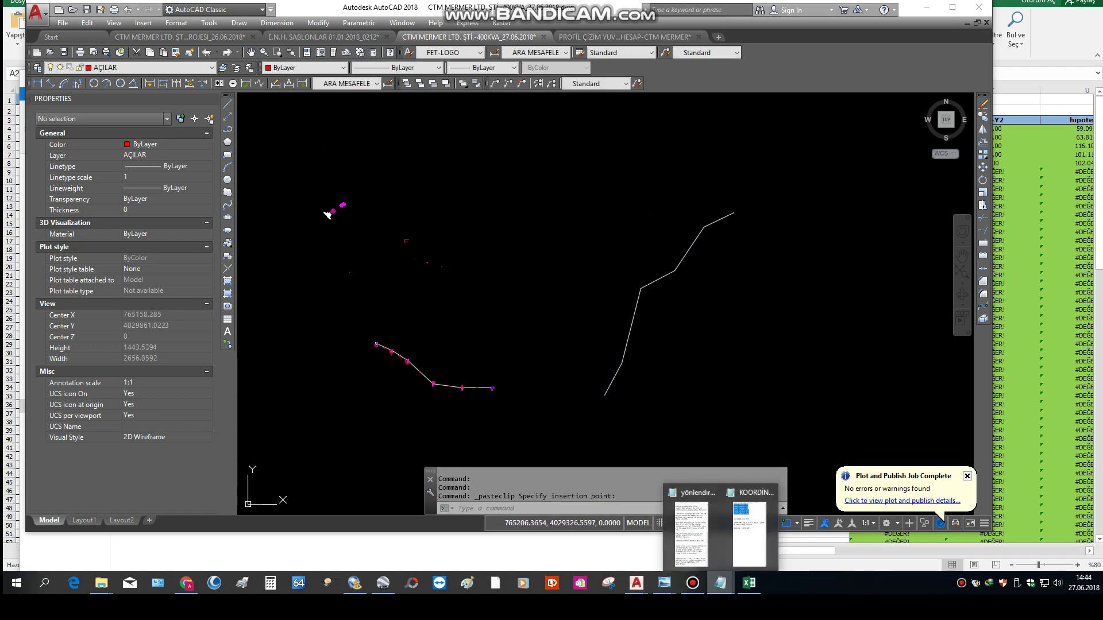
left_click(691, 525)
Step: Add the note 'PROFİL ÇİZGİLERİMİZİ OLUŞTURDUK 1/400 DİKEY ÖLÇEKLİ ŞEKİLDE' to the notes
key("Return")
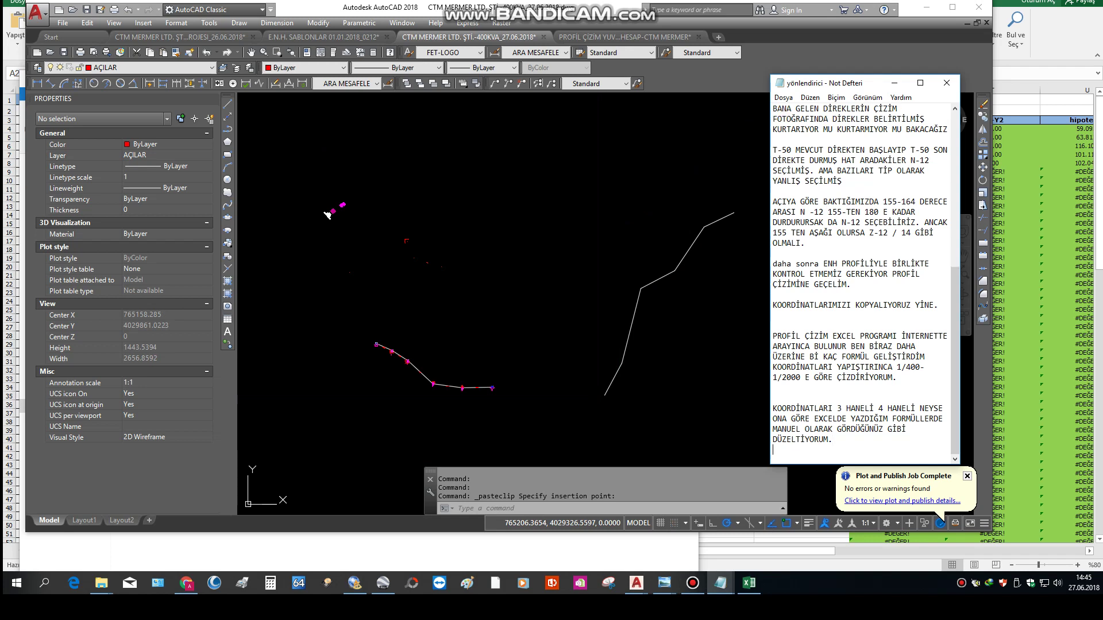
key("Return")
type("PROFIL Ç")
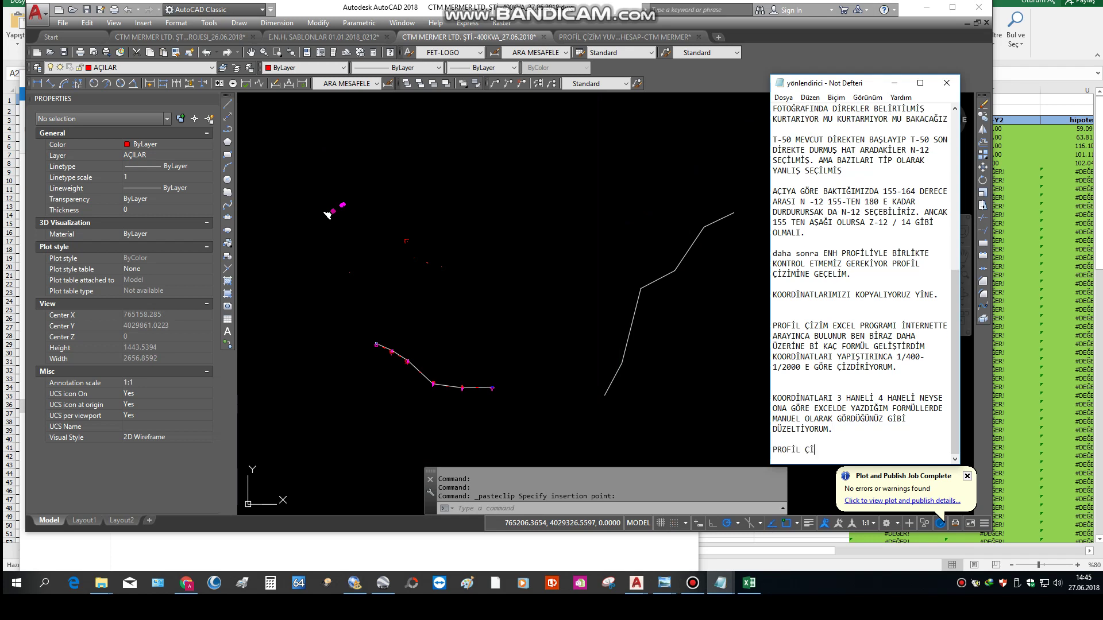
type("İZİLE")
key("BackSpace")
type("LERİ")
type("MİZİ OLUŞTURDU")
type("K1/400")
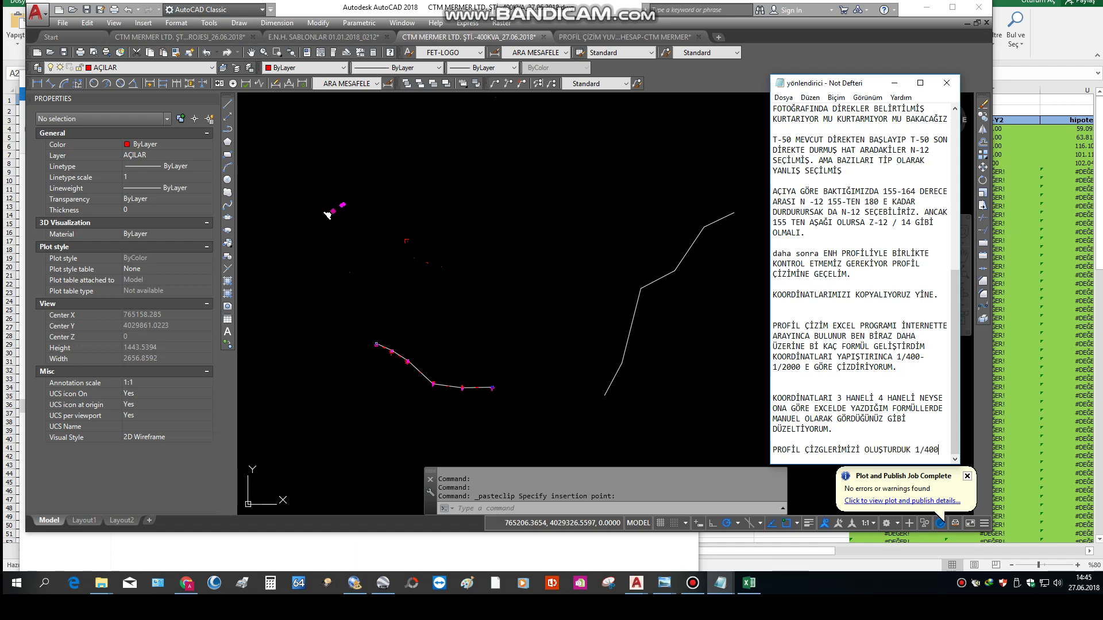
type("ÖLÇEKLİ")
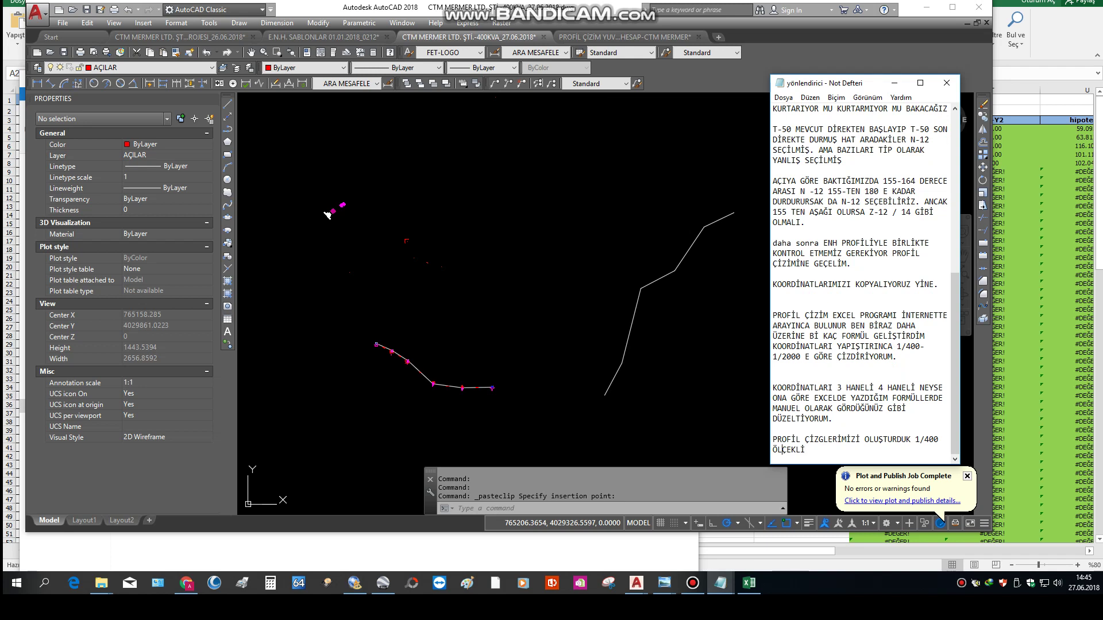
type("DİKET")
key("BackSpace")
key("BackSpace")
type("Y")
key("End")
type("ŞEKİLDE")
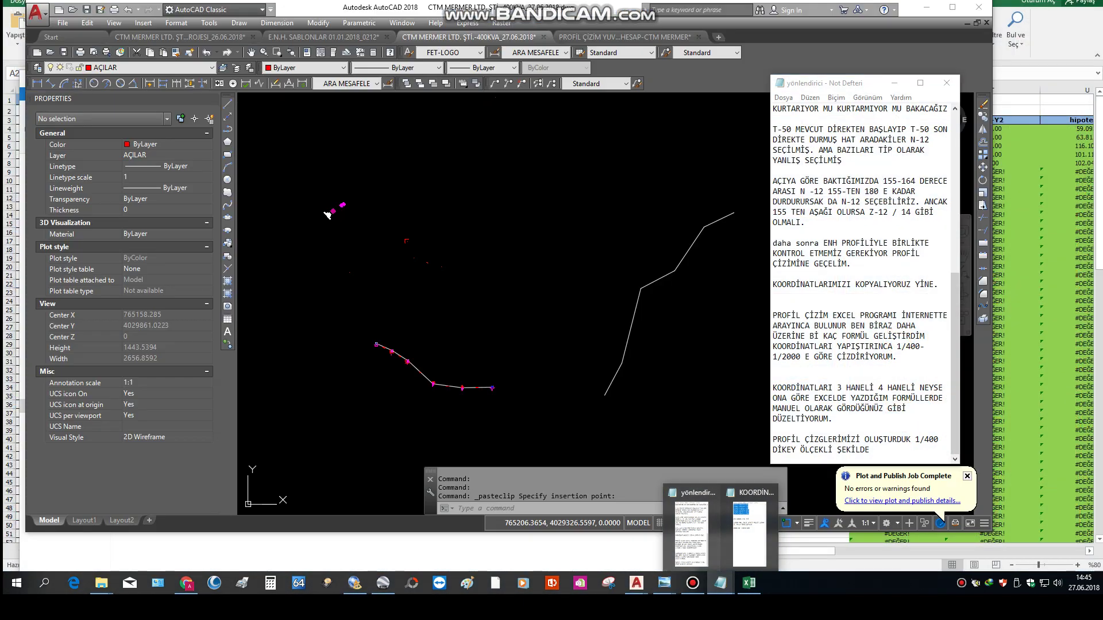
Step: Add a note about checking the elevation difference between the last two poles
left_click(636, 583)
key("ctrl+v")
scroll(715, 218, "up", 2)
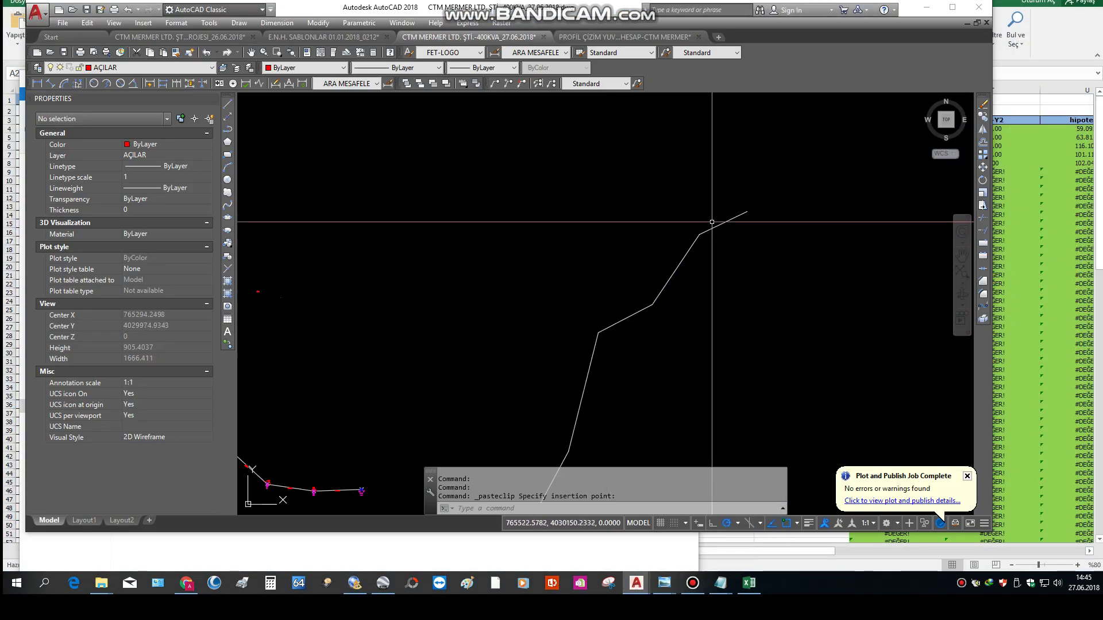
key("Escape")
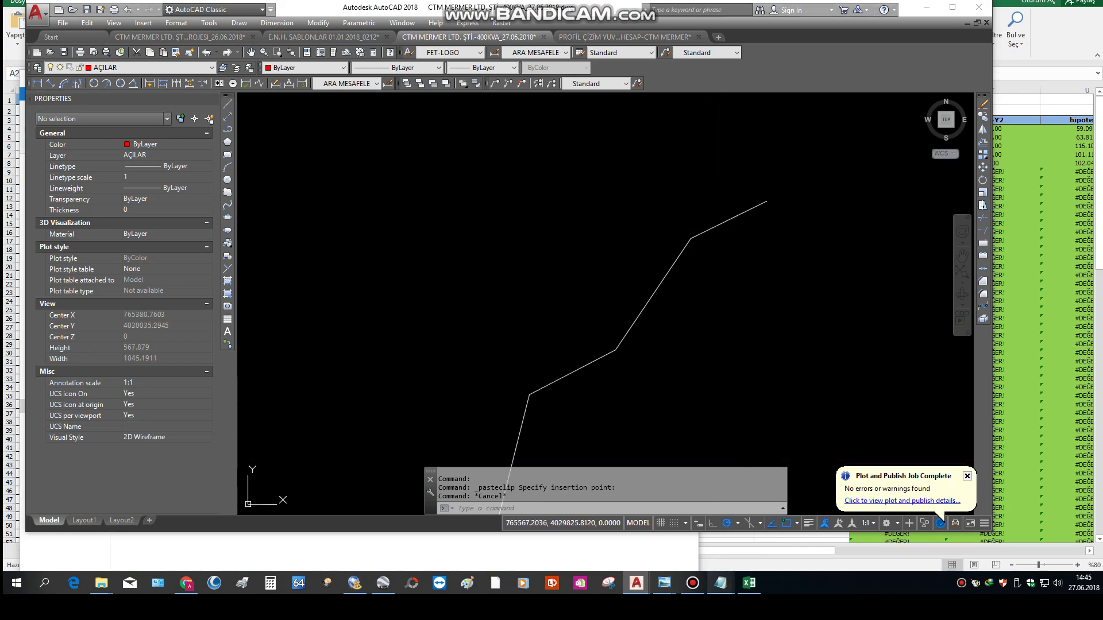
mouse_move(720, 584)
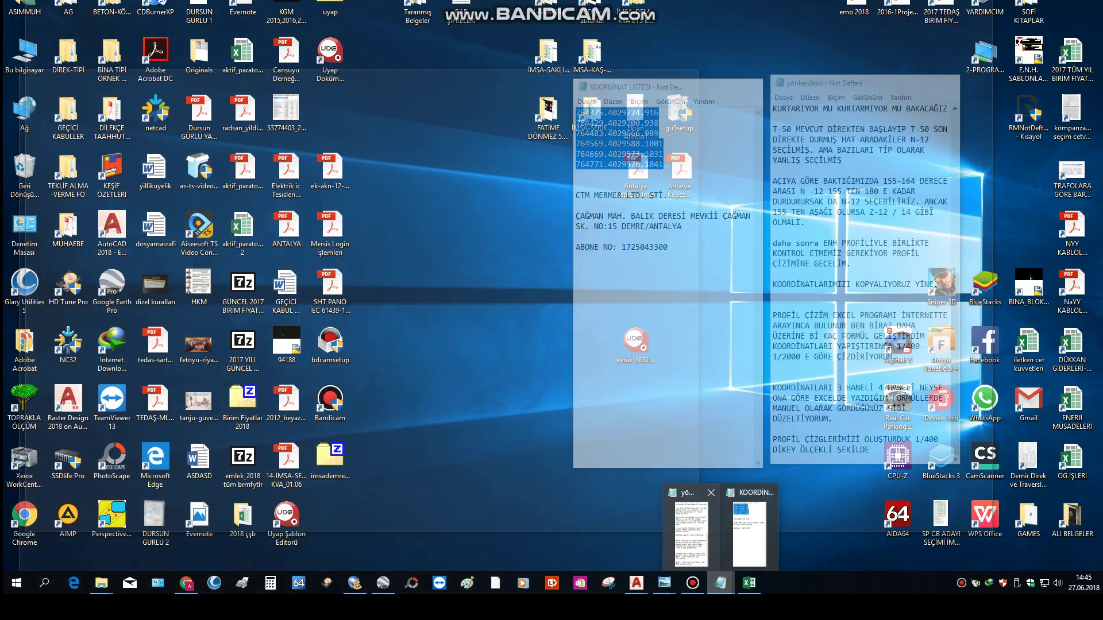
left_click(691, 533)
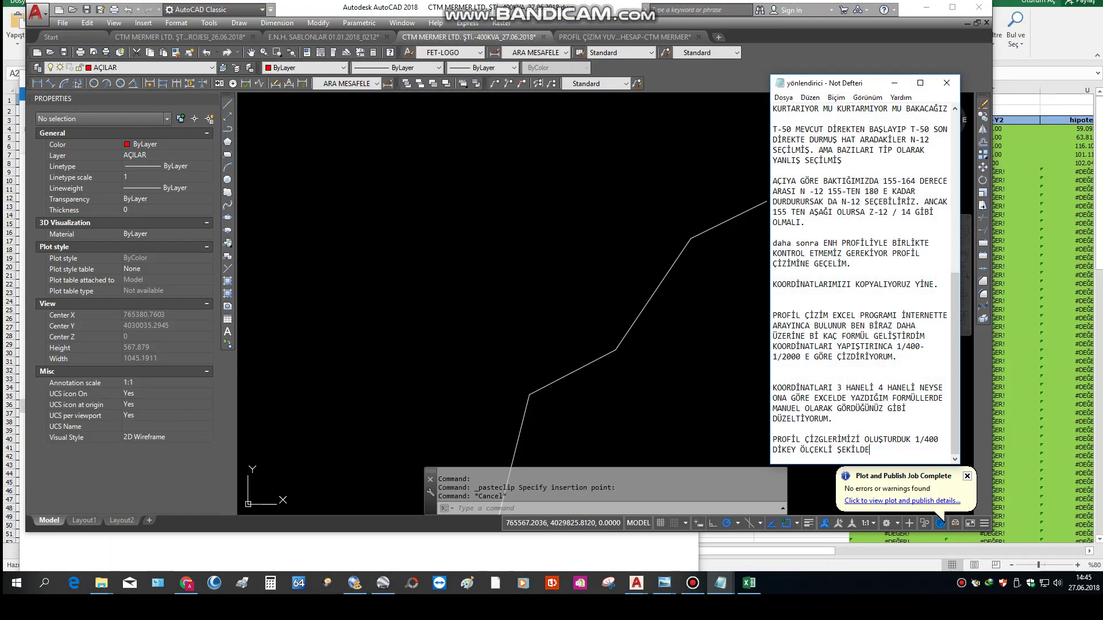
key("Return")
key("Return")
type("KÜÇÜK")
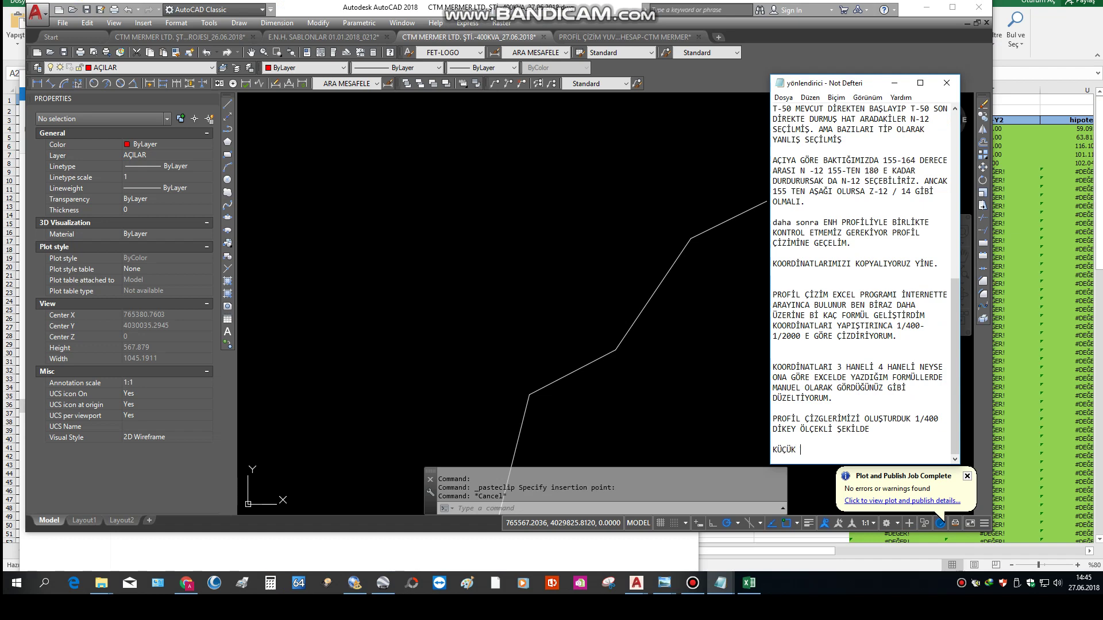
type(" Bİ SAĞLAMASINI YAP")
type("IYORUZ SON İKİ D")
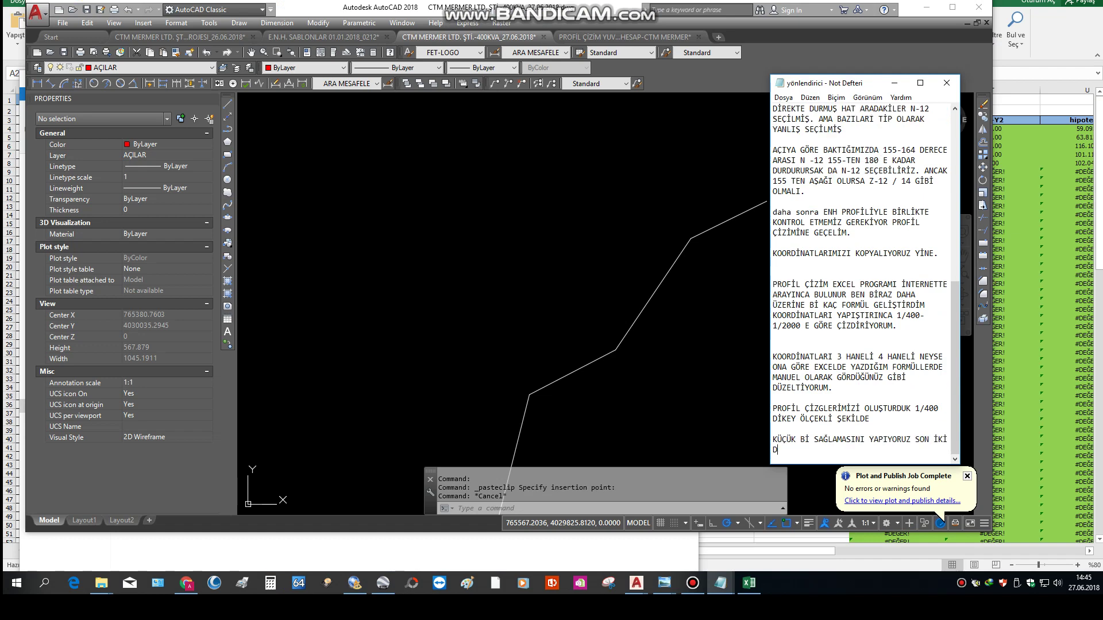
type("İREK ARASINDA")
type("Kİ KOT FARKINA ")
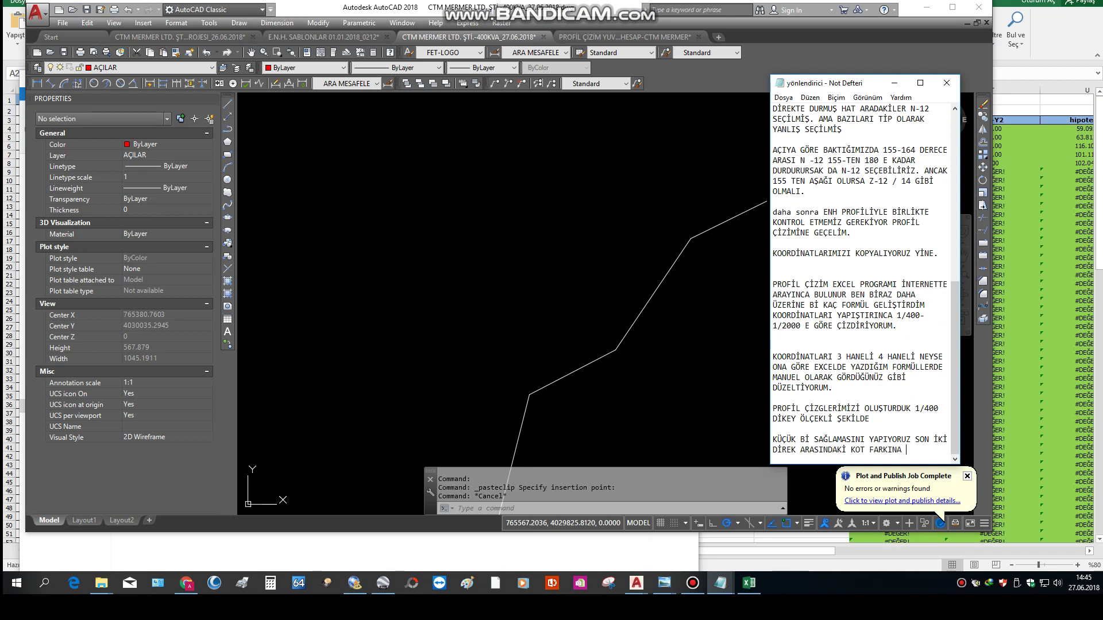
type("BAKALIM")
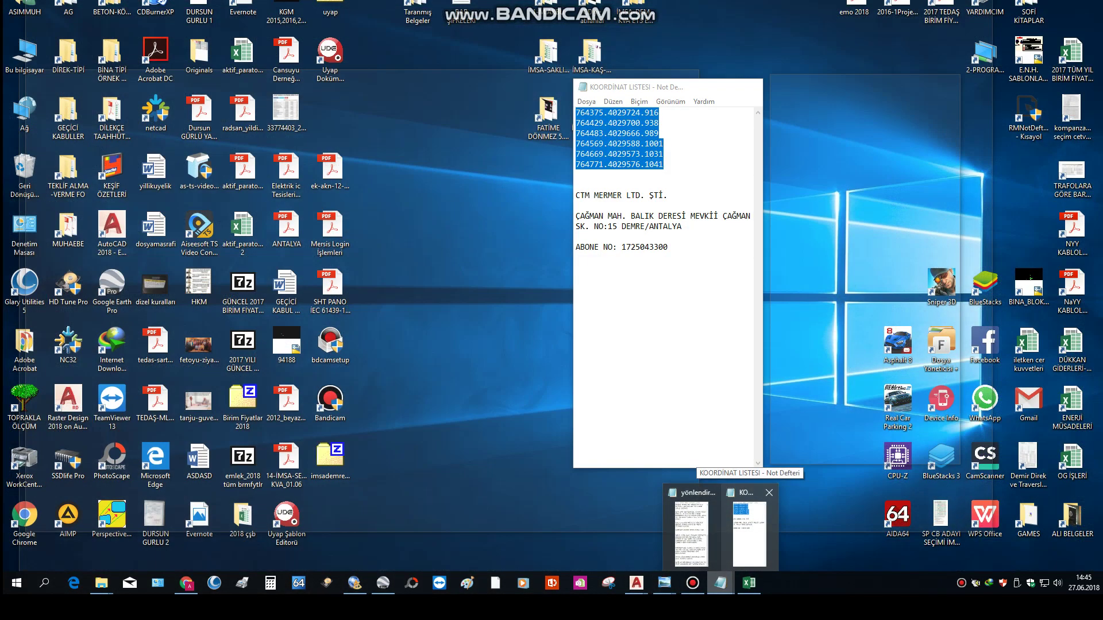
Step: Mark the last two poles' coordinates and note their 10 m difference, 1031 to 1041
left_click(749, 534)
left_click_drag(664, 164, 622, 154)
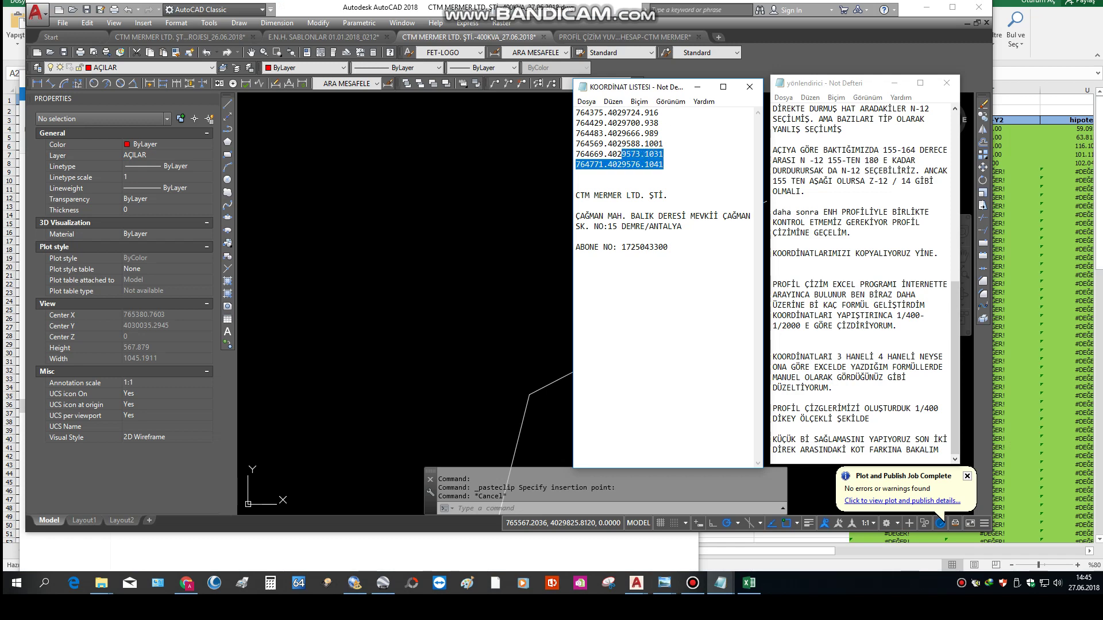
key("alt+Tab")
key("Return")
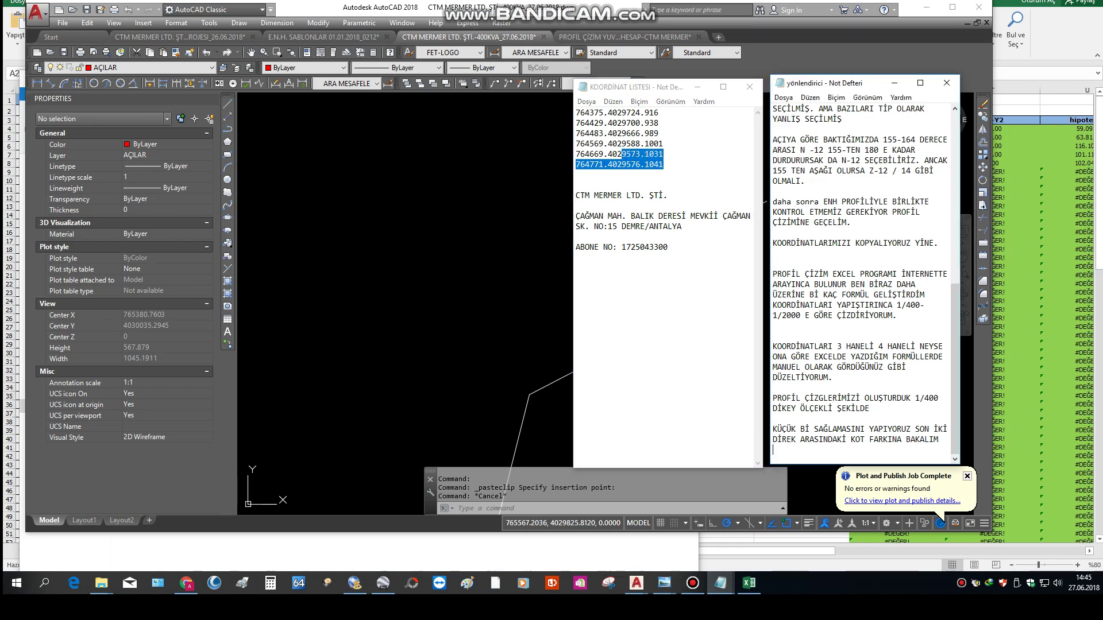
type("1031 DEN ")
type("104")
key("BackSpace")
type("BİRİM METREMİZ FAR")
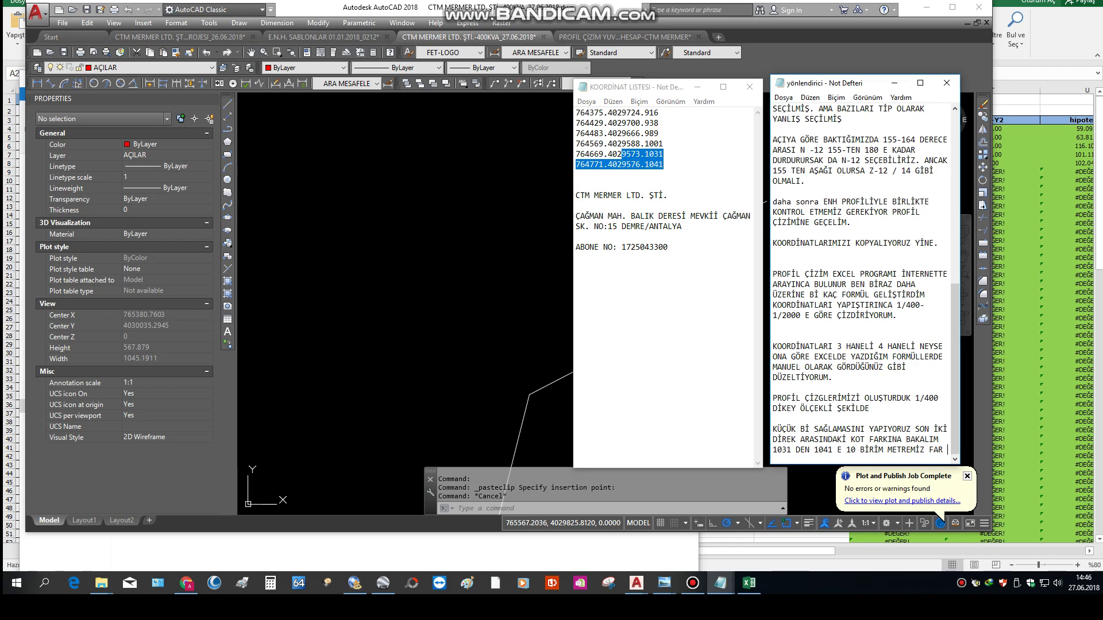
key("BackSpace")
key("BackSpace")
key("BackSpace")
type("VAR FARK OL")
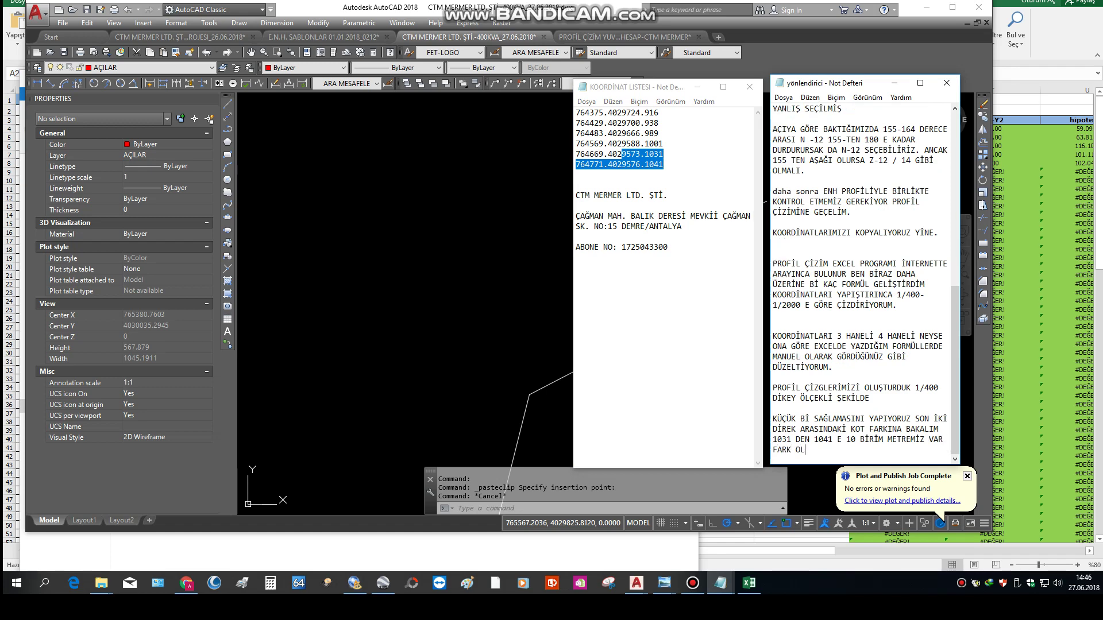
type("ARAK")
Step: Add a note that the profile's plot output scale is 1/2
key("Return")
key("Return")
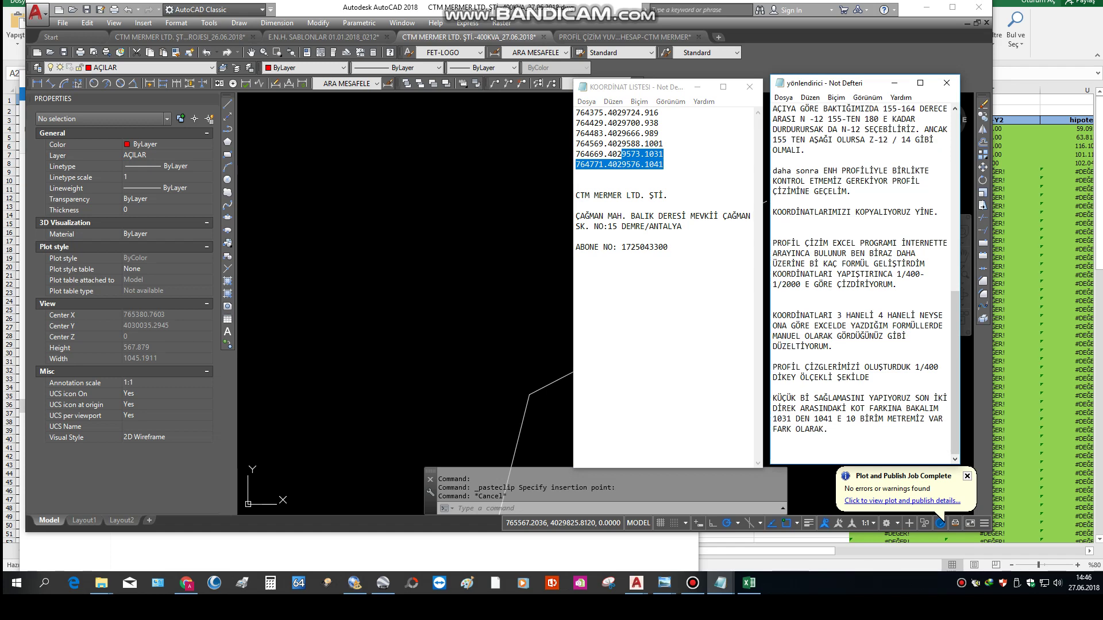
type("BİZ PROFİ")
type("L Ö")
type("LÇEĞİ OLARAK PLOT")
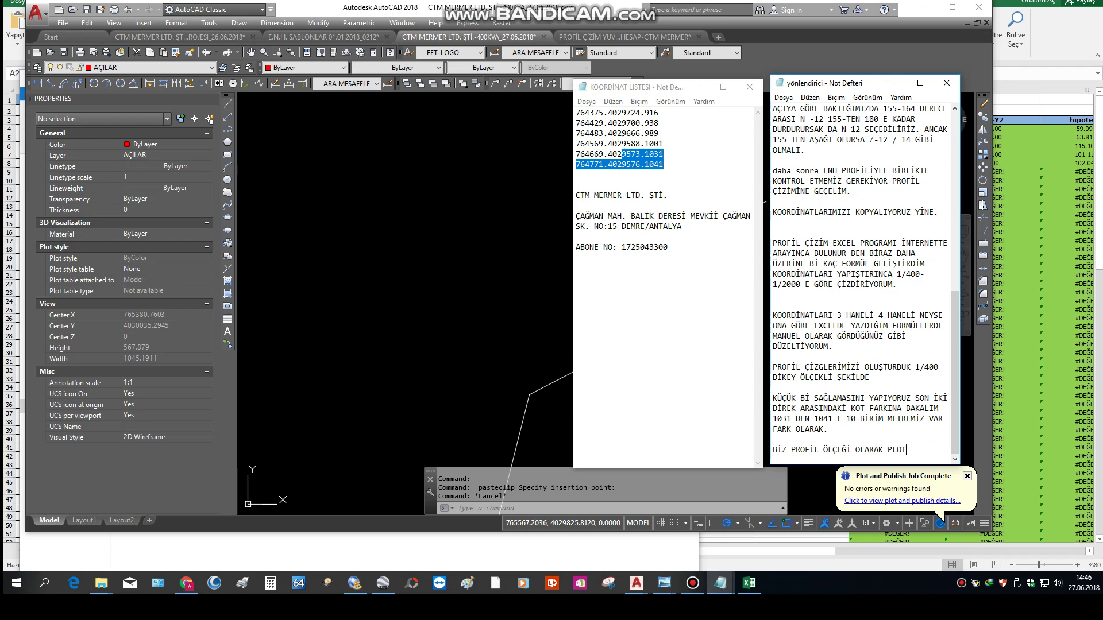
type(" ÇIKTI")
type(" ÖLÇEĞİMİZ")
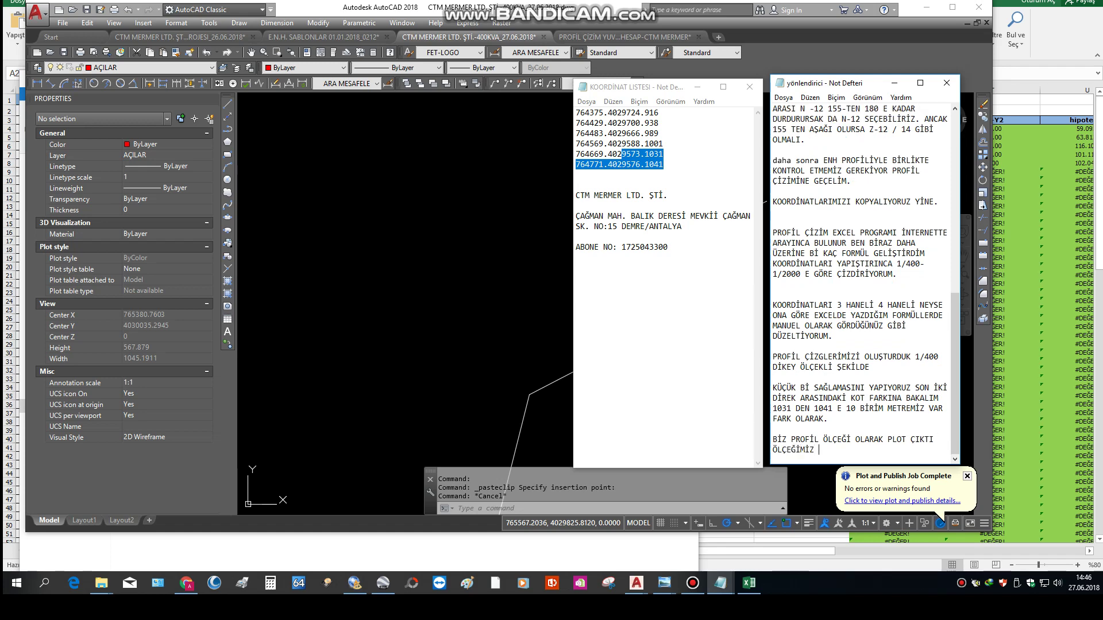
type(" 1/2 DE ÇA")
type("LIŞIYORUZ")
type("BUNUN İÇİN")
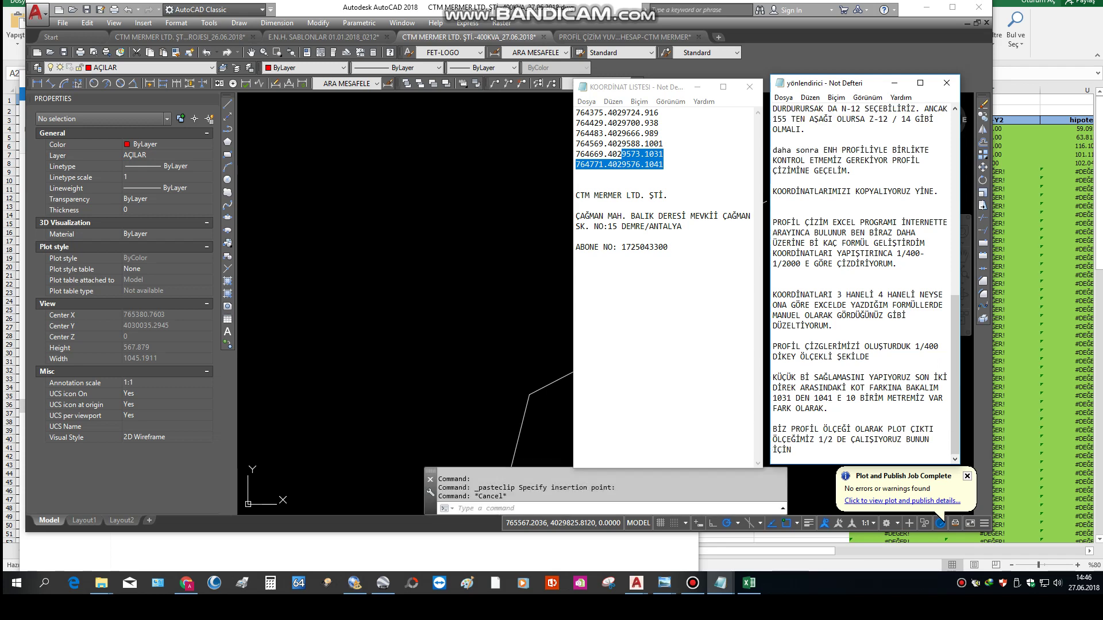
Step: Compute 1/400 × 1000 in Calculator, getting 2.5
left_click(270, 583)
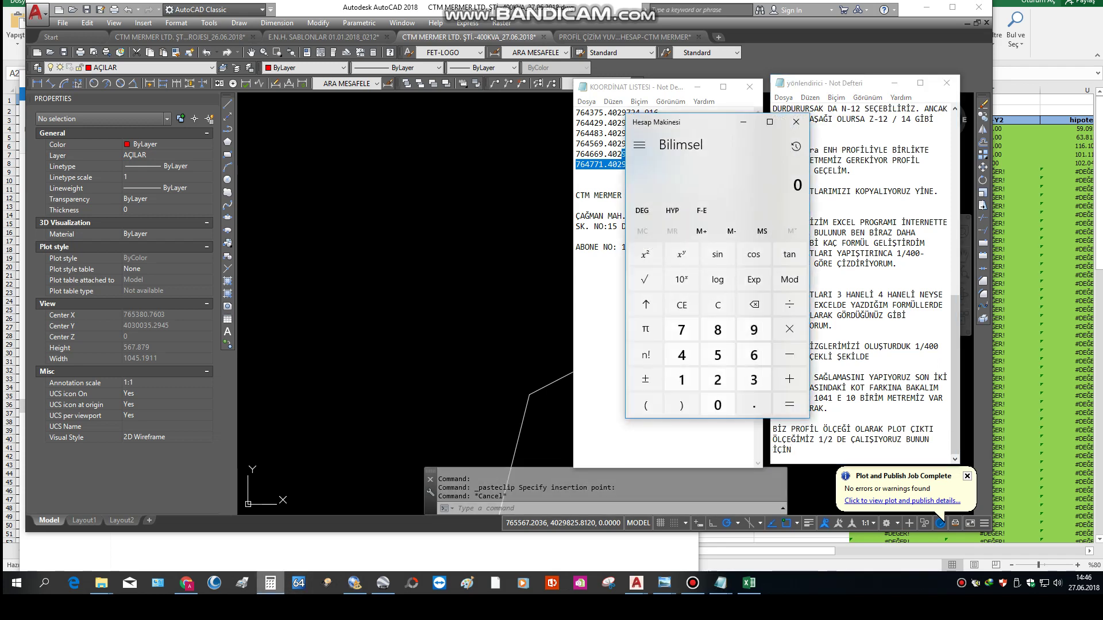
type("1/400")
key("Return")
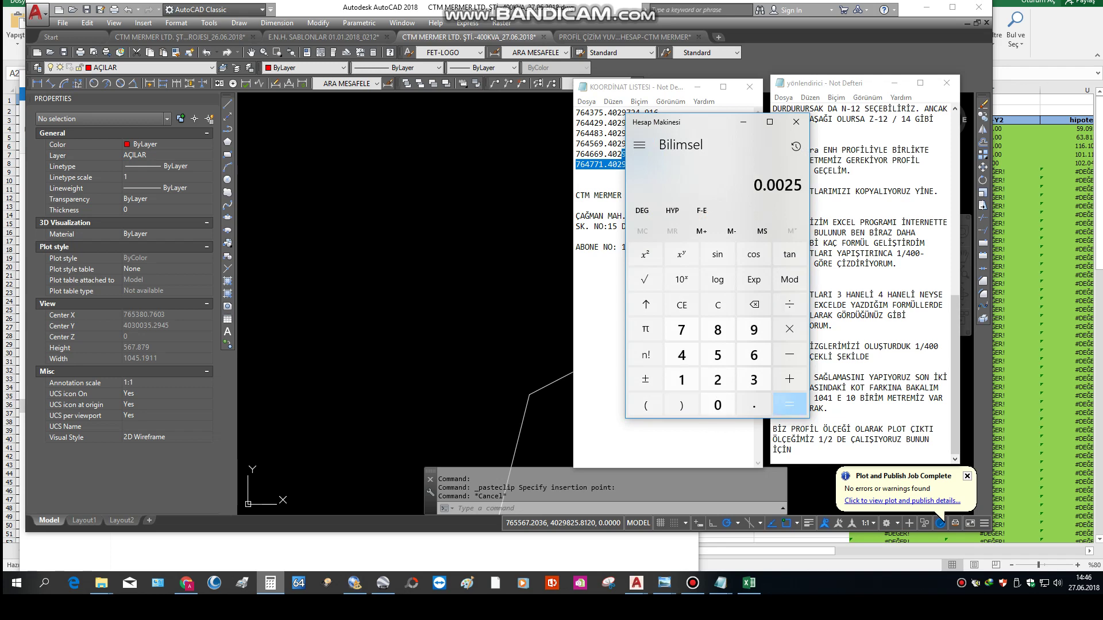
left_click_drag(704, 123, 518, 123)
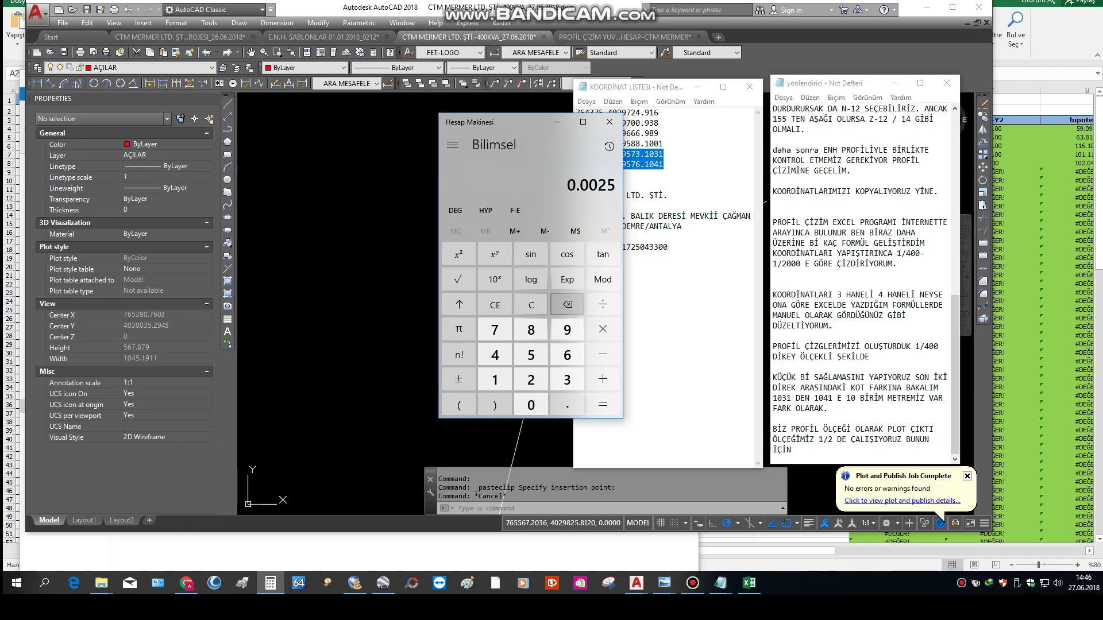
type("*1")
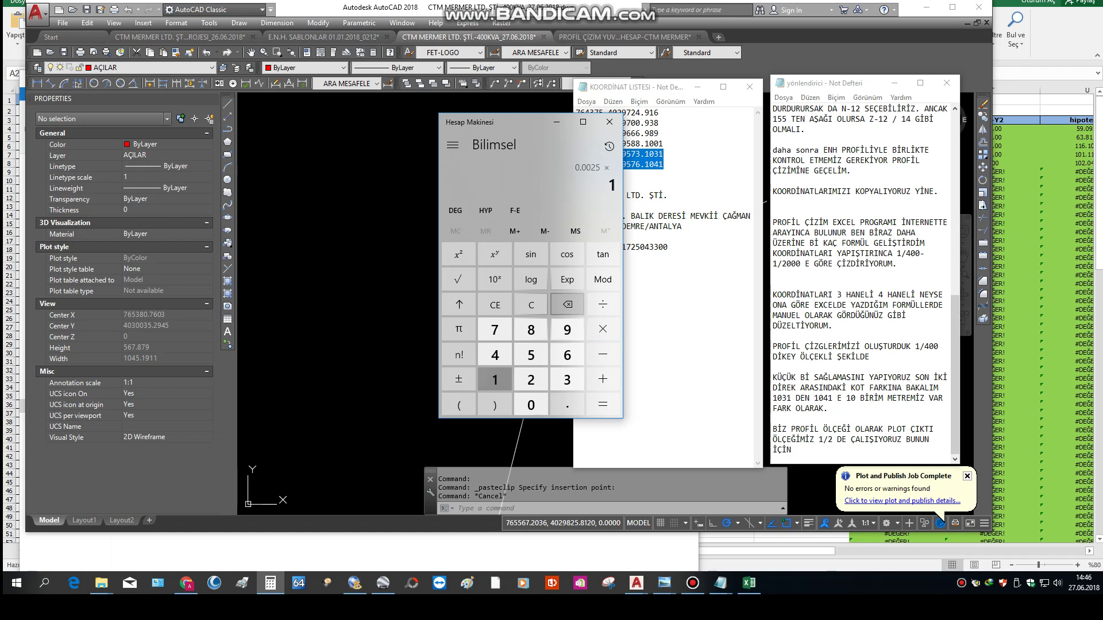
type("000")
key("Return")
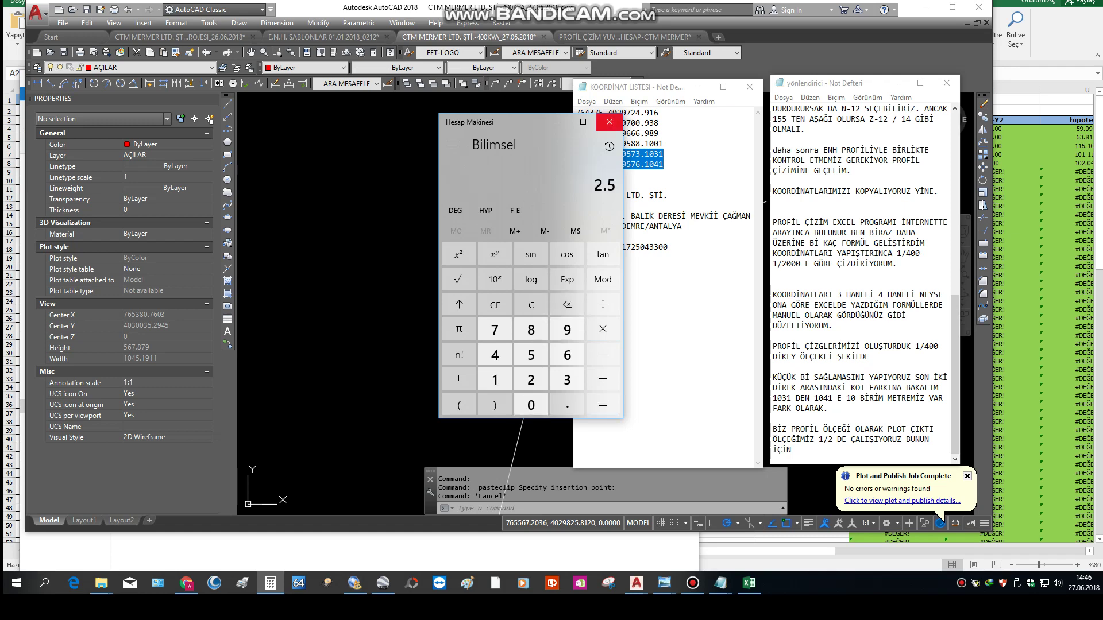
Step: Note that 1 m equals 2.5 units at 1:1, so 5 units at 1:2 and 10 m equals 50 units
left_click(609, 121)
type("1")
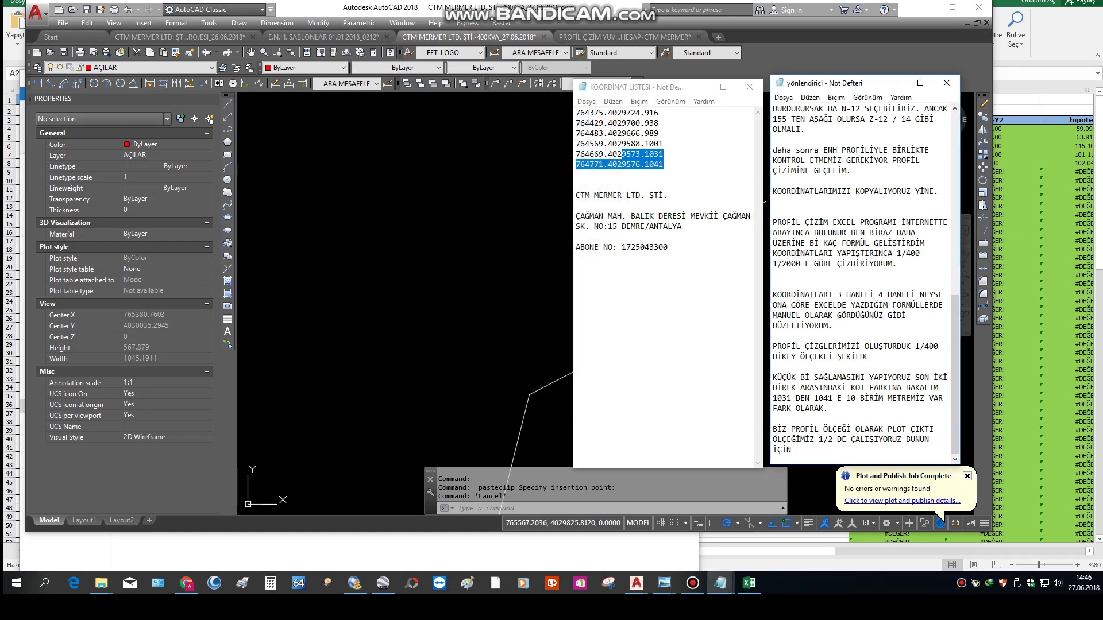
type(" METREMİZ 2.5")
type(" AUTOCAD B")
type("İRİMİ 1 E")
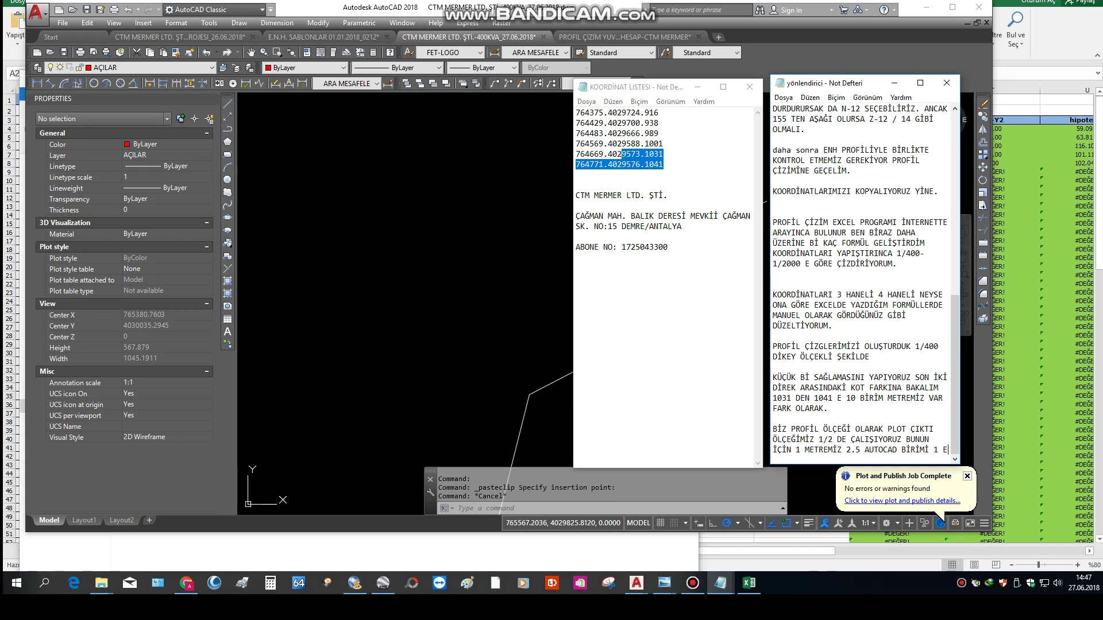
type(" 1 ÖLÇ")
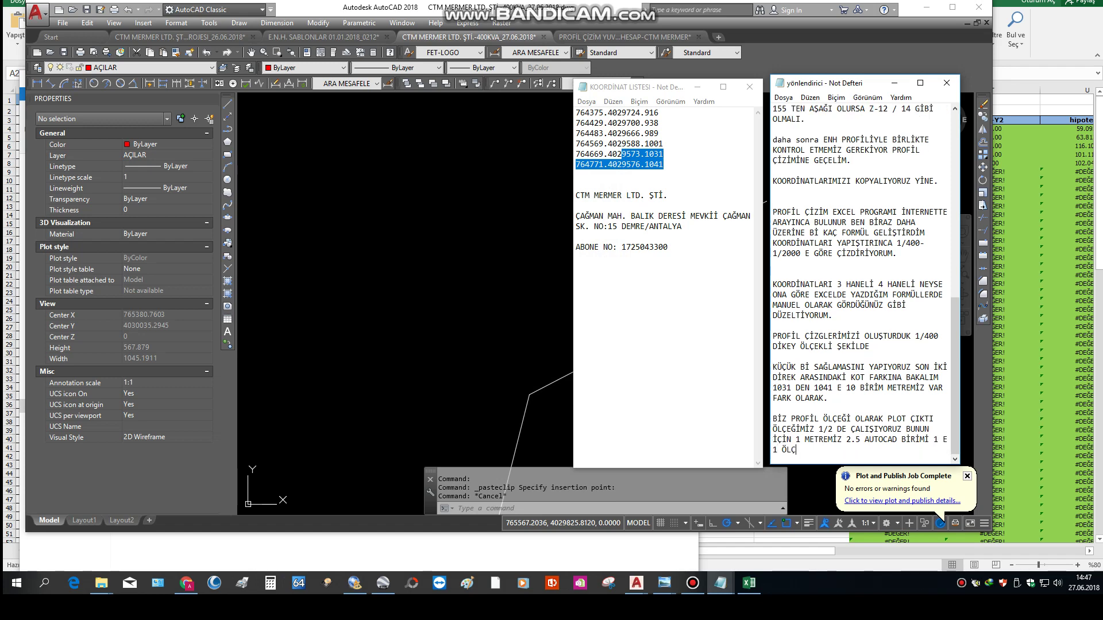
type("EKTE BİZ 1")
type(" E 2 ÖLÇEK KU")
type("LLANCA")
type("ĞIMZ İÇİN ")
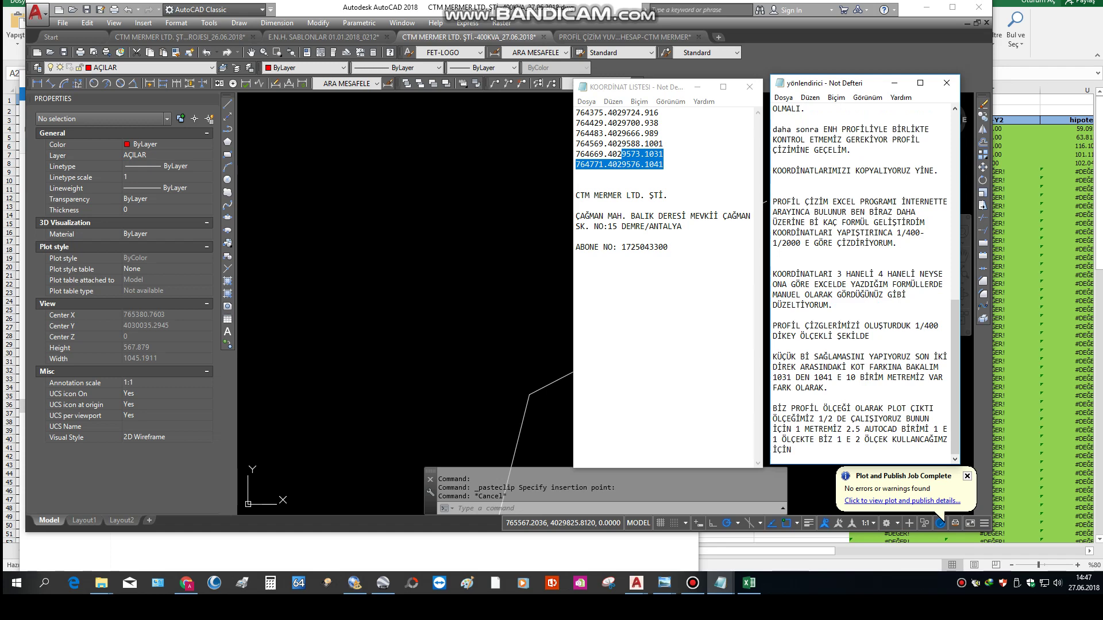
type("2,")
type("BİRİM")
key("BackSpace")
key("BackSpace")
key("BackSpace")
key("BackSpace")
key("BackSpace")
type("1 METREYE DENK ")
type("GELMEKTEDİR.")
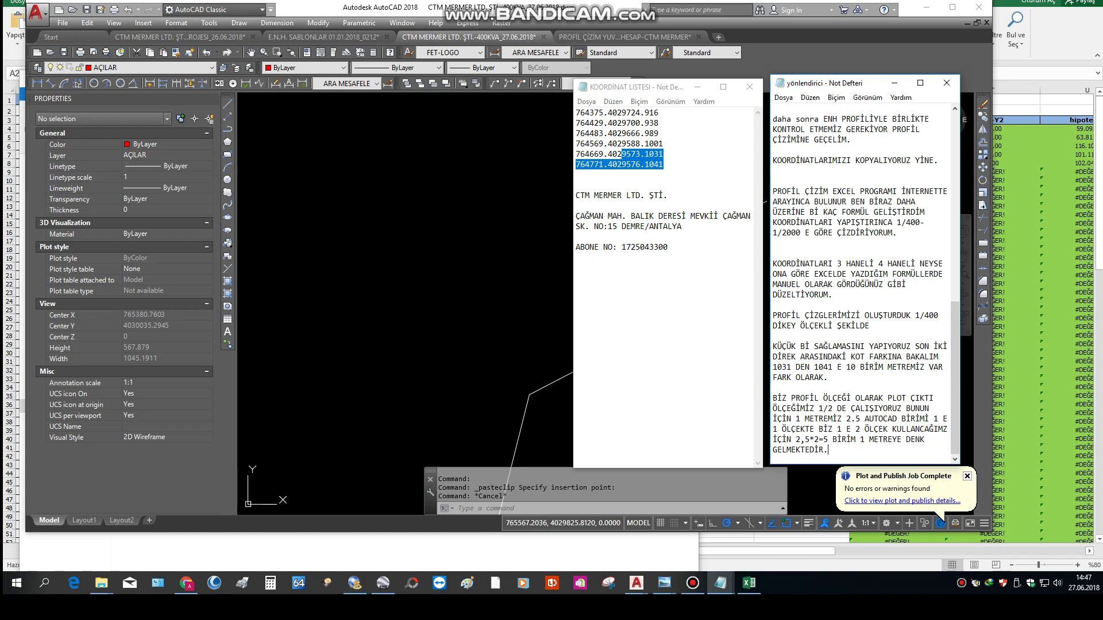
type(" YANİ 10 ")
type("METRE")
type(" = 50 ")
type("BİRİM ")
type("ÖLÇEĞE DENK GELECEK")
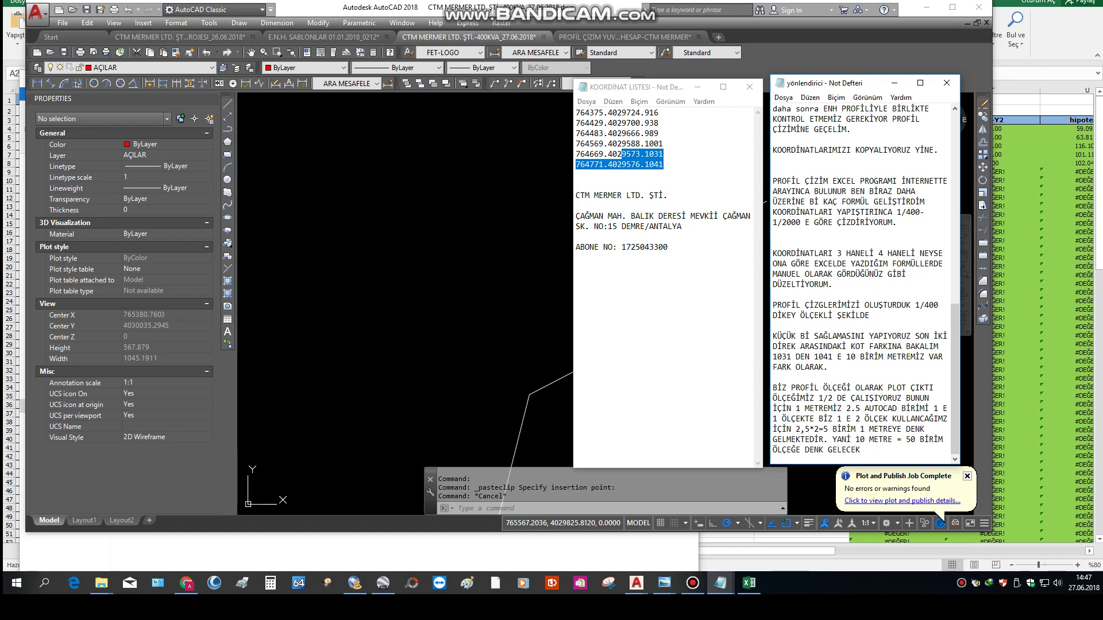
Step: Add a vertical linear dimension between the two profile points, reading 50 units
left_click(492, 295)
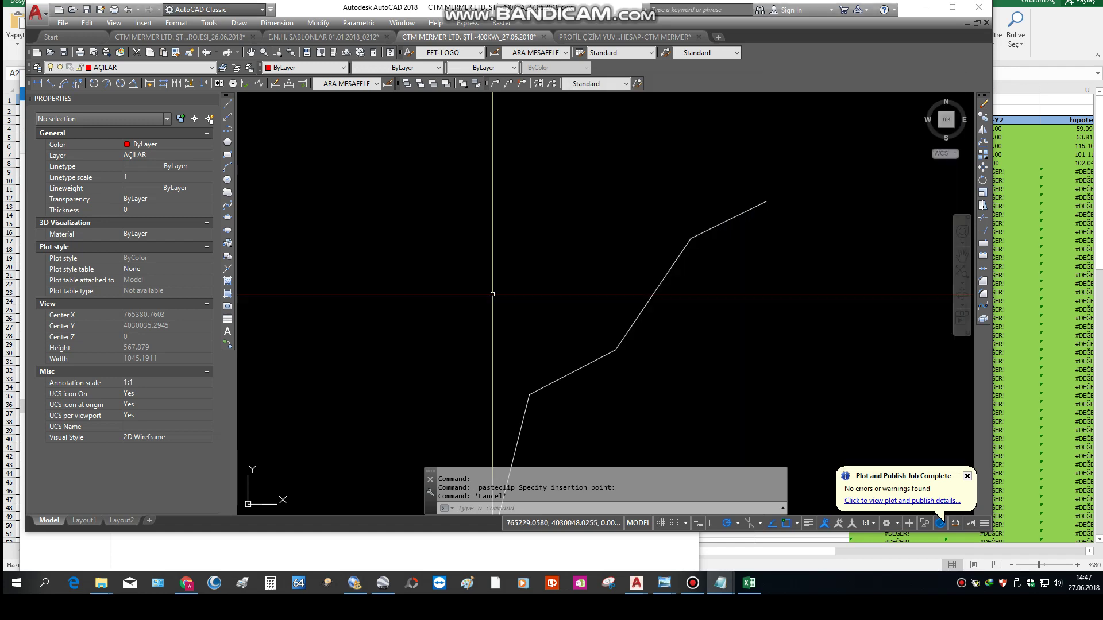
middle_click_drag(645, 273, 529, 239)
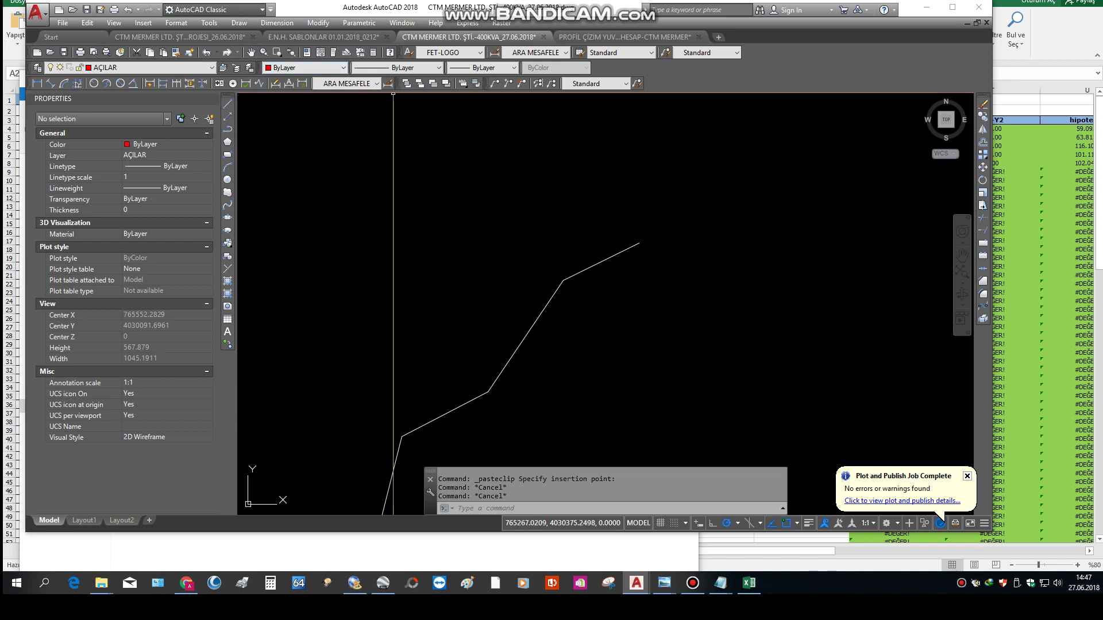
left_click(38, 83)
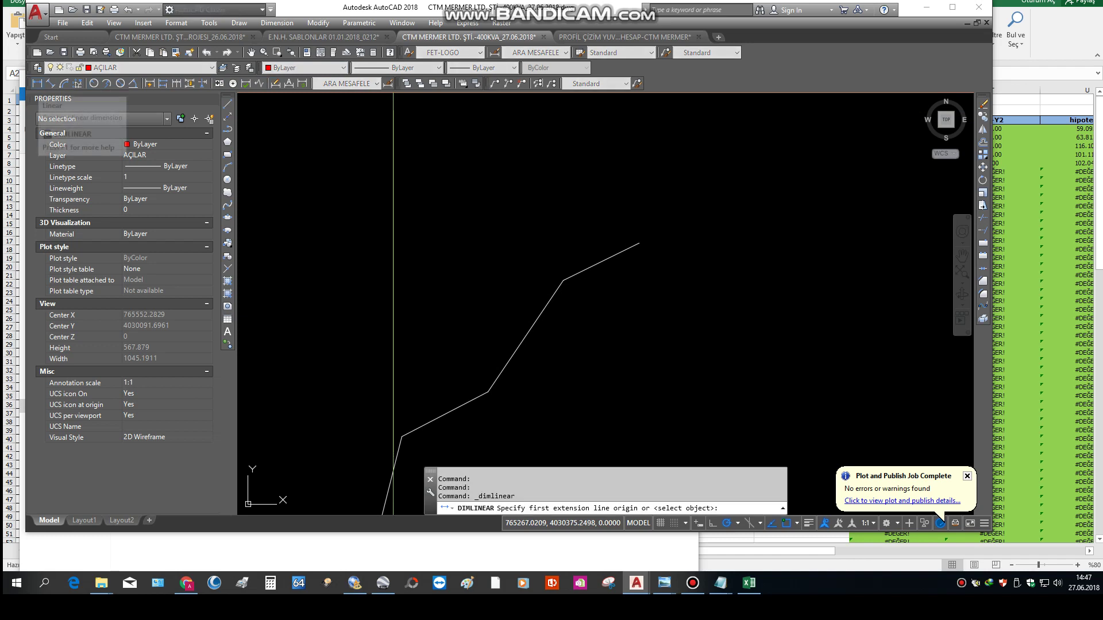
left_click(563, 281)
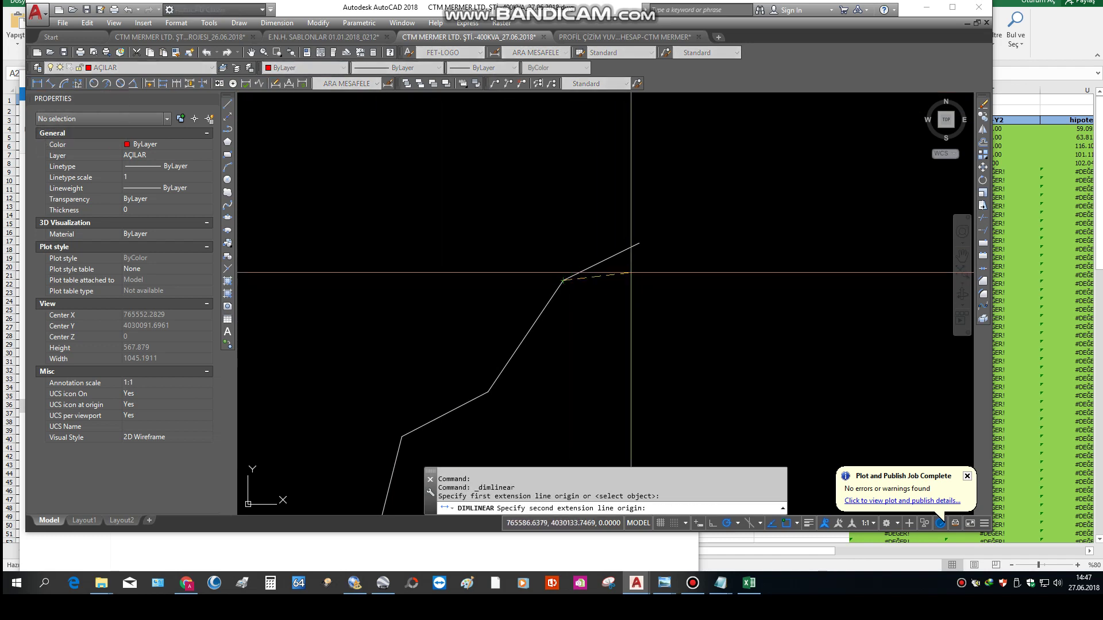
left_click(639, 244)
scroll(651, 268, "up", 5)
left_click(635, 238)
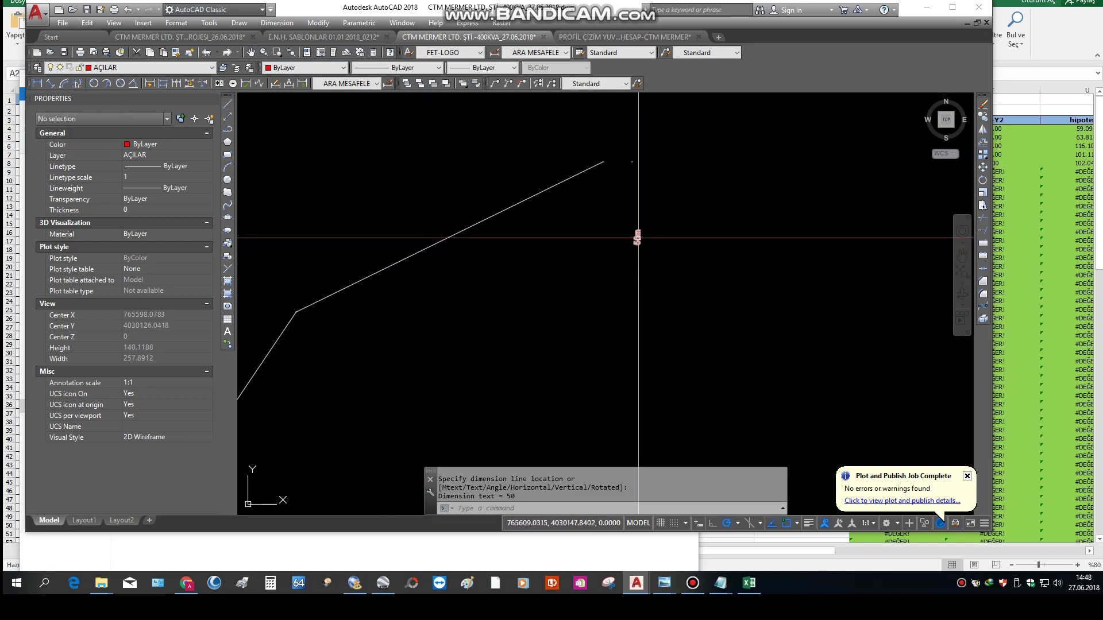
Step: Apply the VAZİYET AÇILAR İÇİN dimension style to the new dimension
left_click(539, 52)
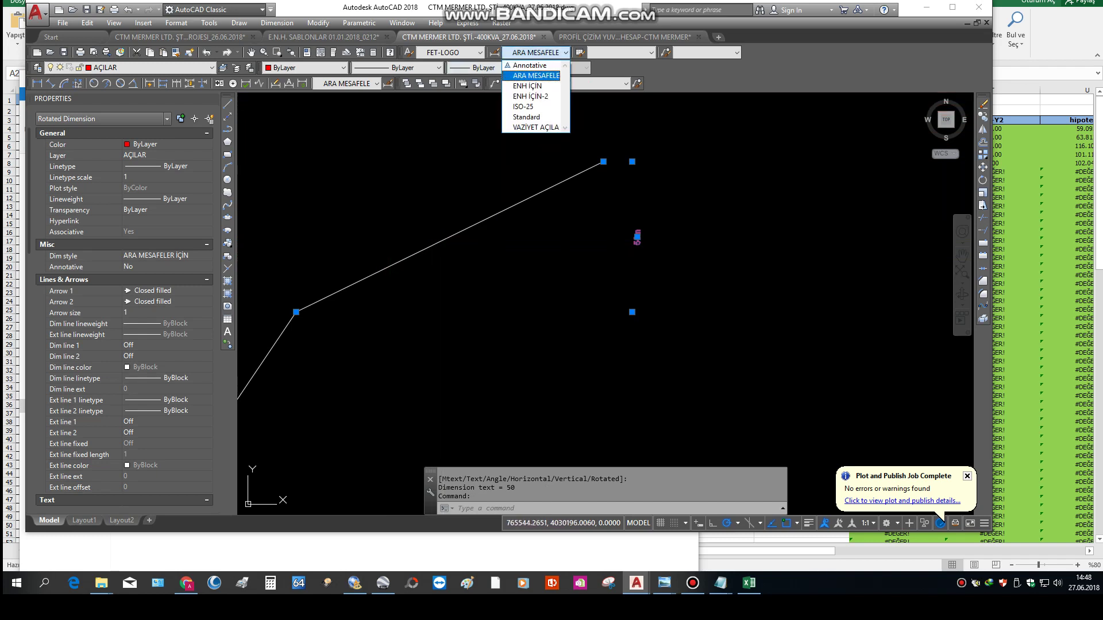
left_click(526, 117)
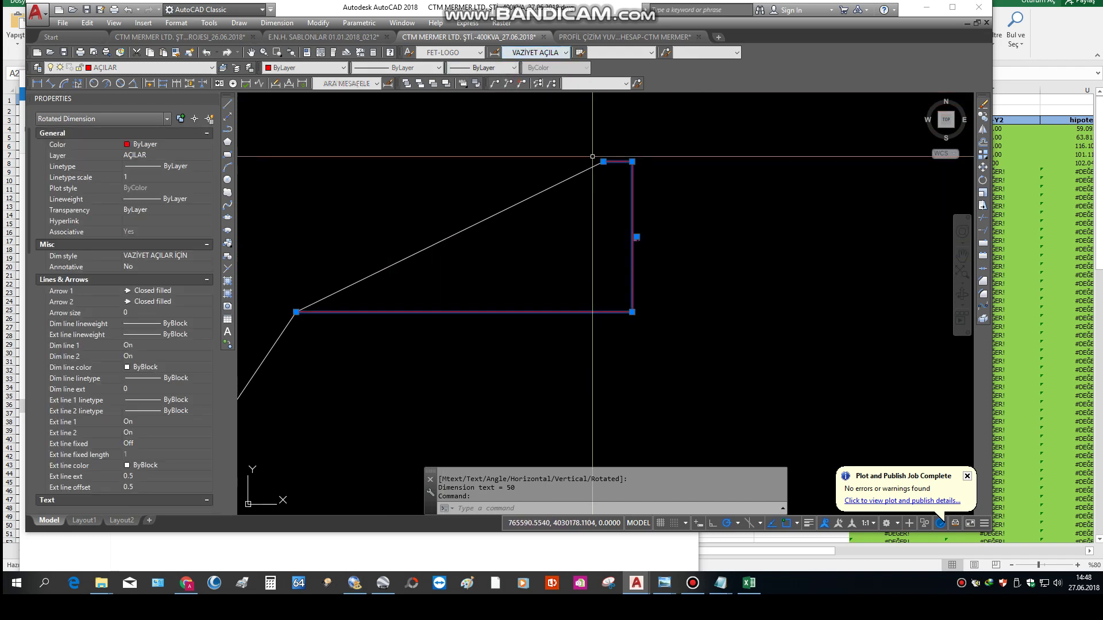
key("Escape")
scroll(632, 239, "up", 2)
scroll(728, 207, "down", 3)
scroll(729, 230, "down", 1)
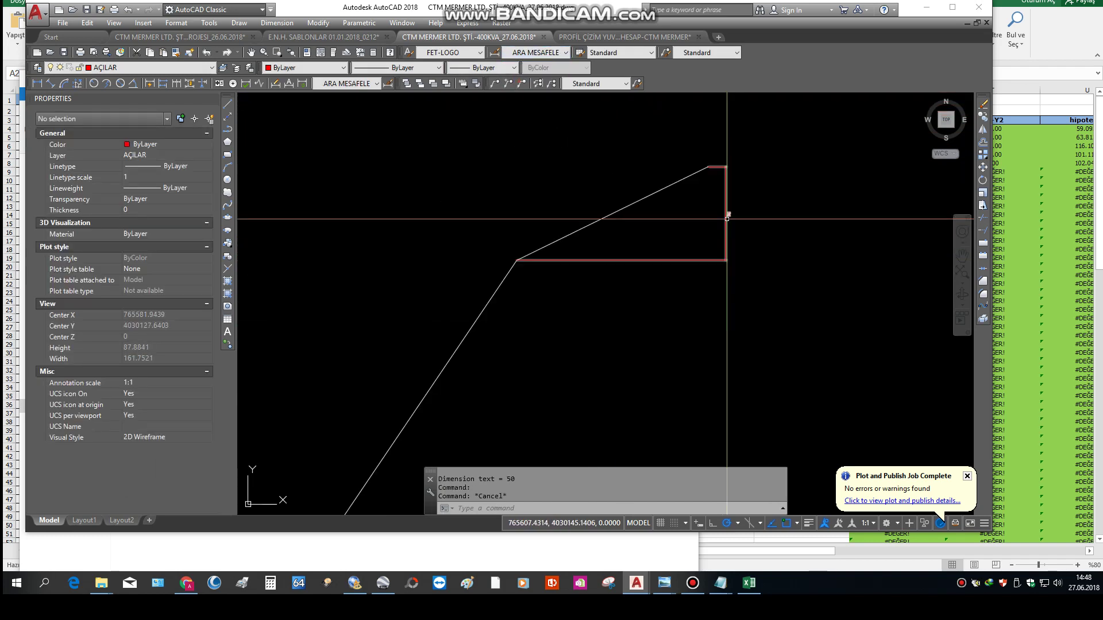
Step: Note that the scale is correct and the poles are placed next at 1/2 plot
left_click(749, 531)
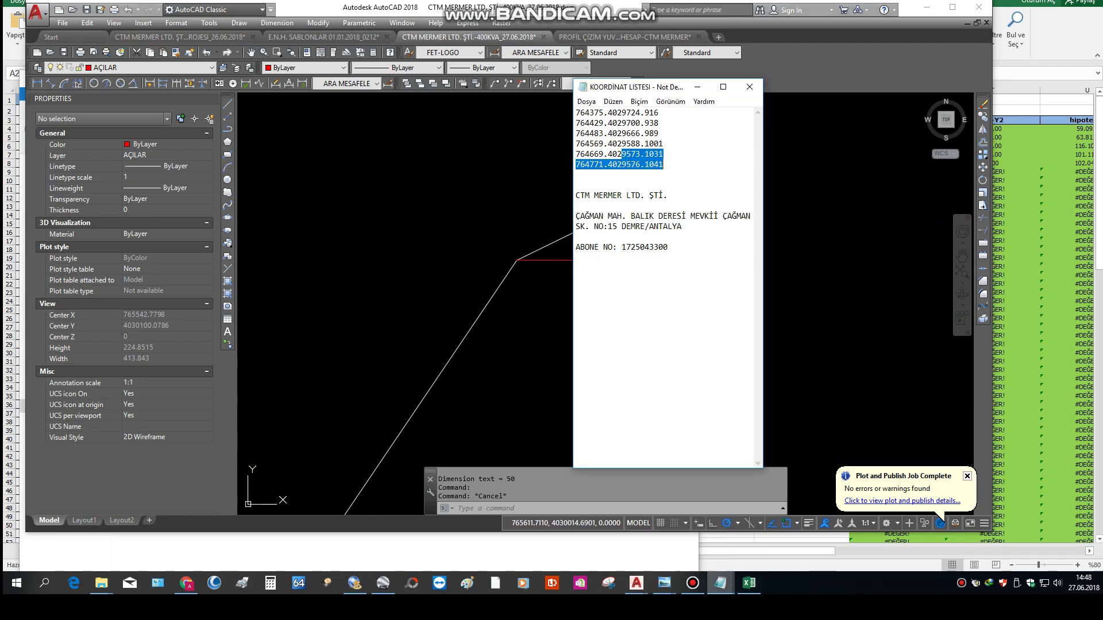
left_click(691, 533)
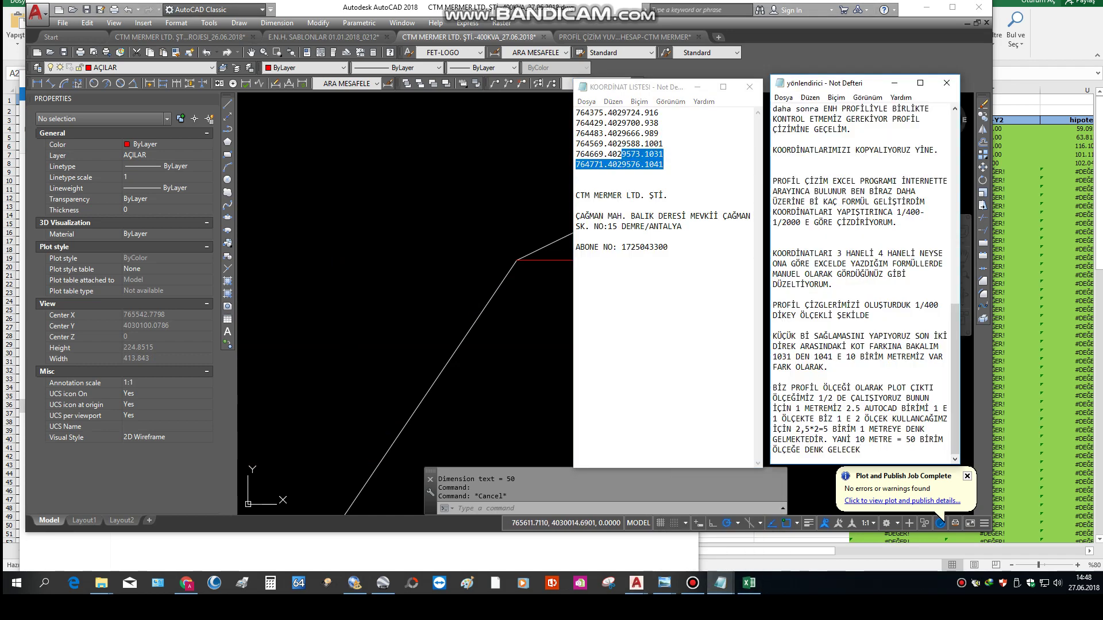
key("ctrl+End")
type("ÇEĞİMİZ")
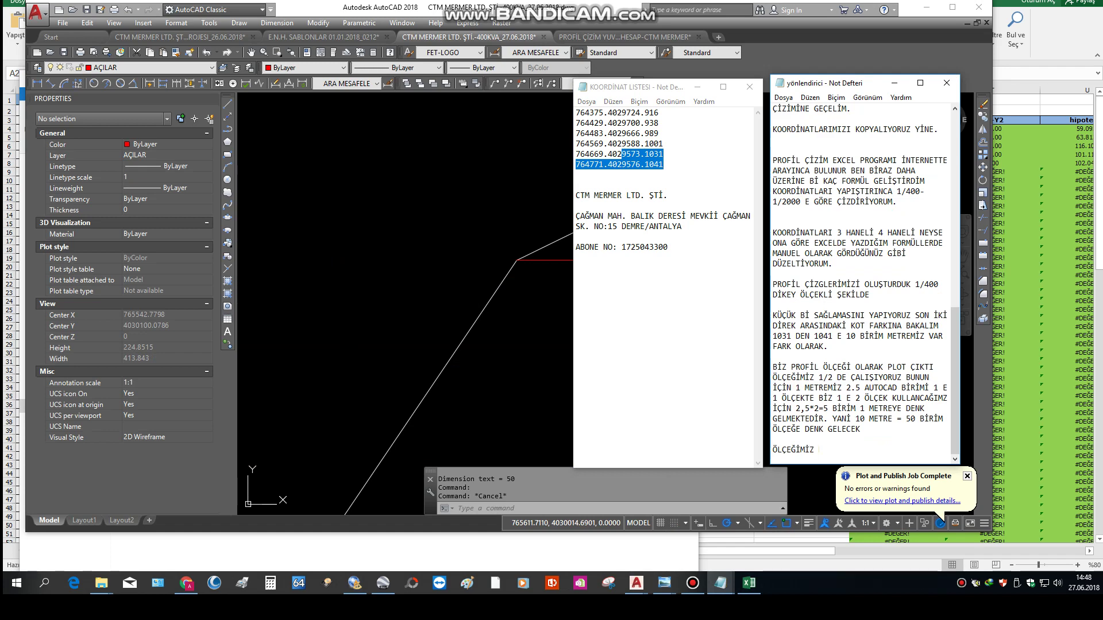
type(" DOĞRU..")
type(" ŞİMDİ DİREKLERİMİZİ K")
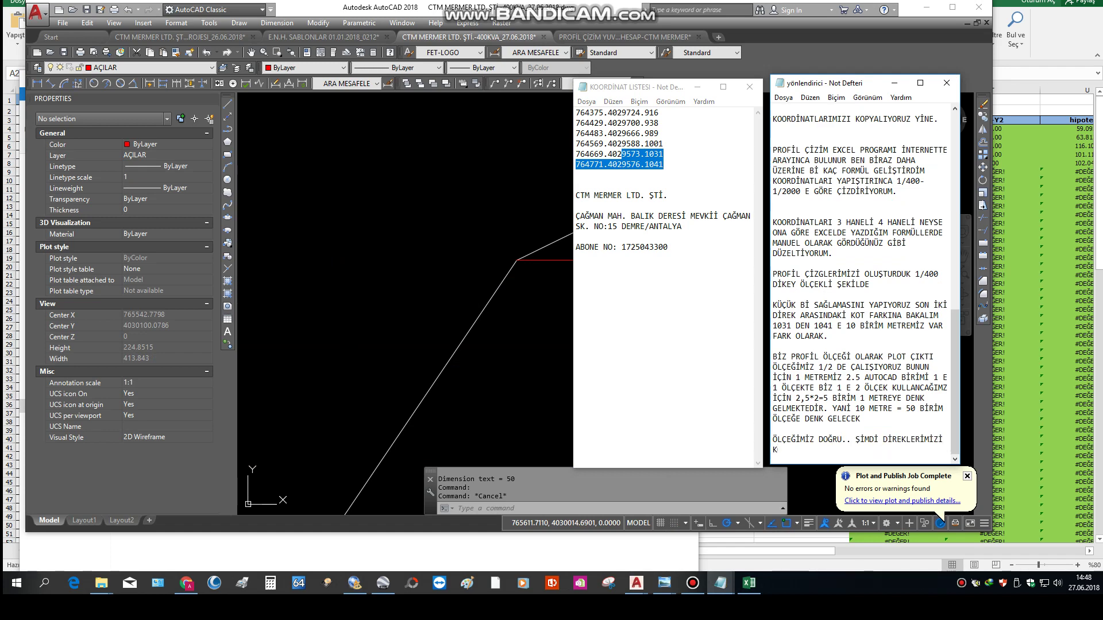
type("OYALIM")
type(" (PLOT 1/2 DEKİ DİREKLERİ SEC")
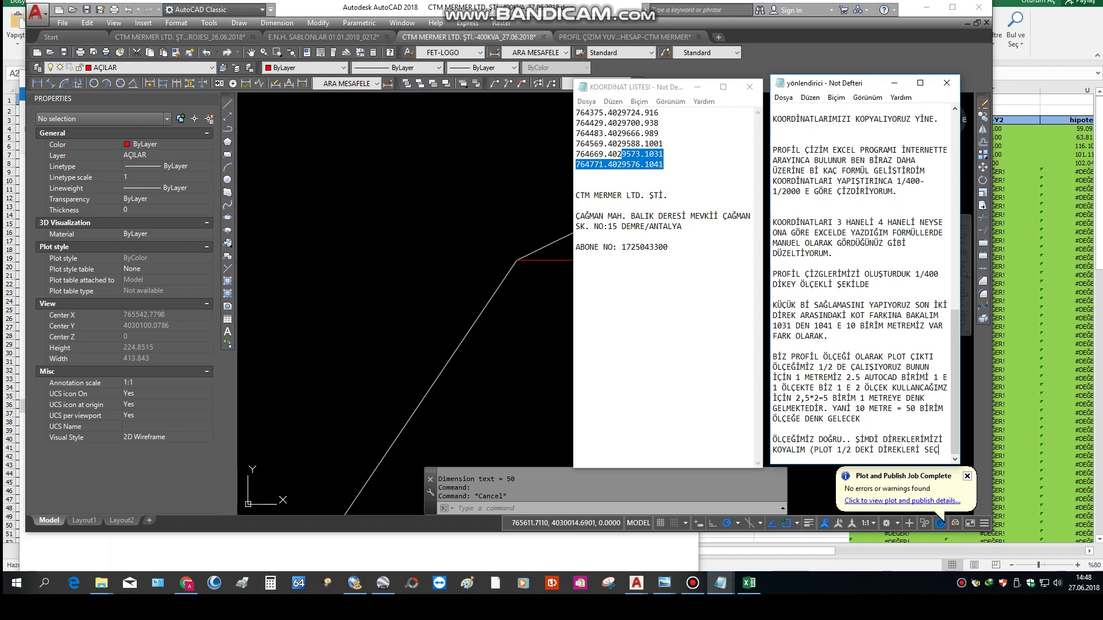
key("BackSpace")
key("BackSpace")
key("BackSpace")
type("KOYUYORUZ")
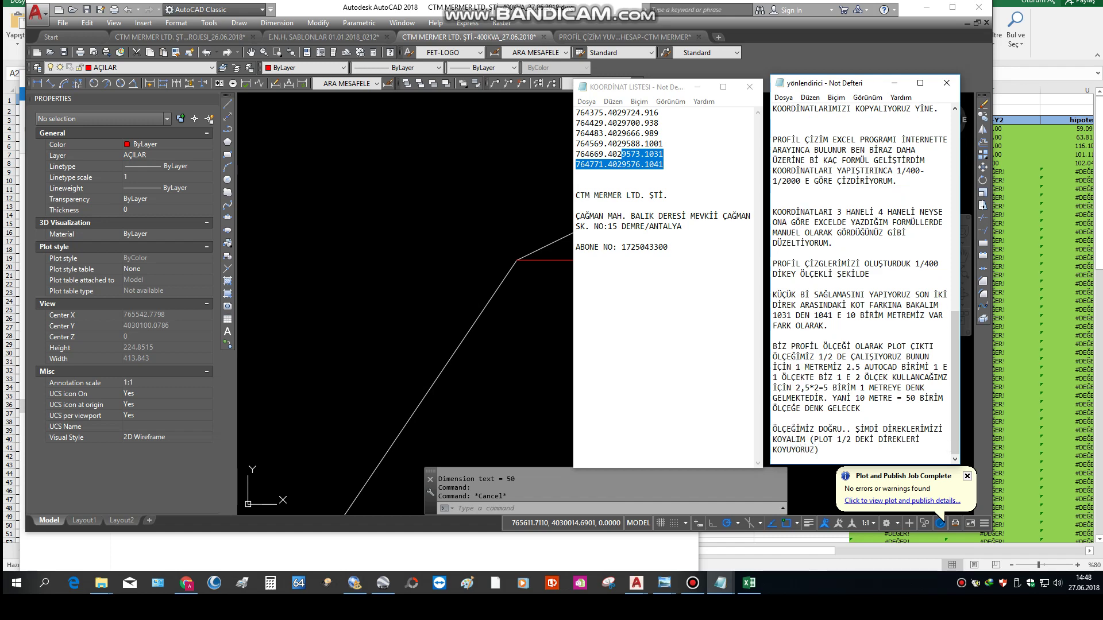
left_click(450, 246)
key("Escape")
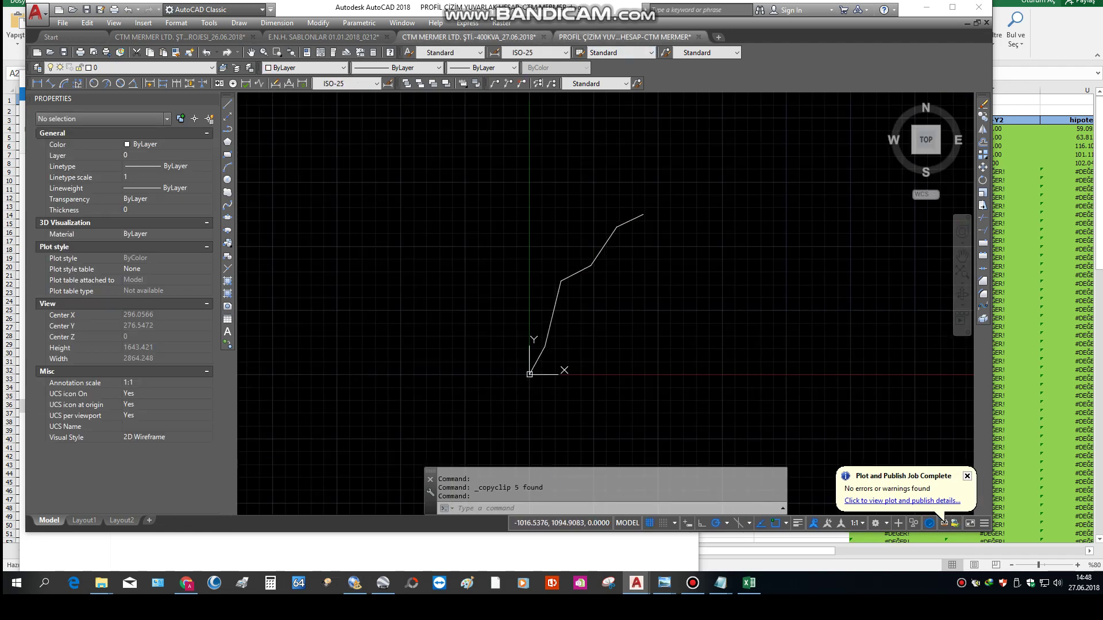
Step: Copy the TR pole block from the E.N.H. SABLONLAR templates drawing
left_click(324, 37)
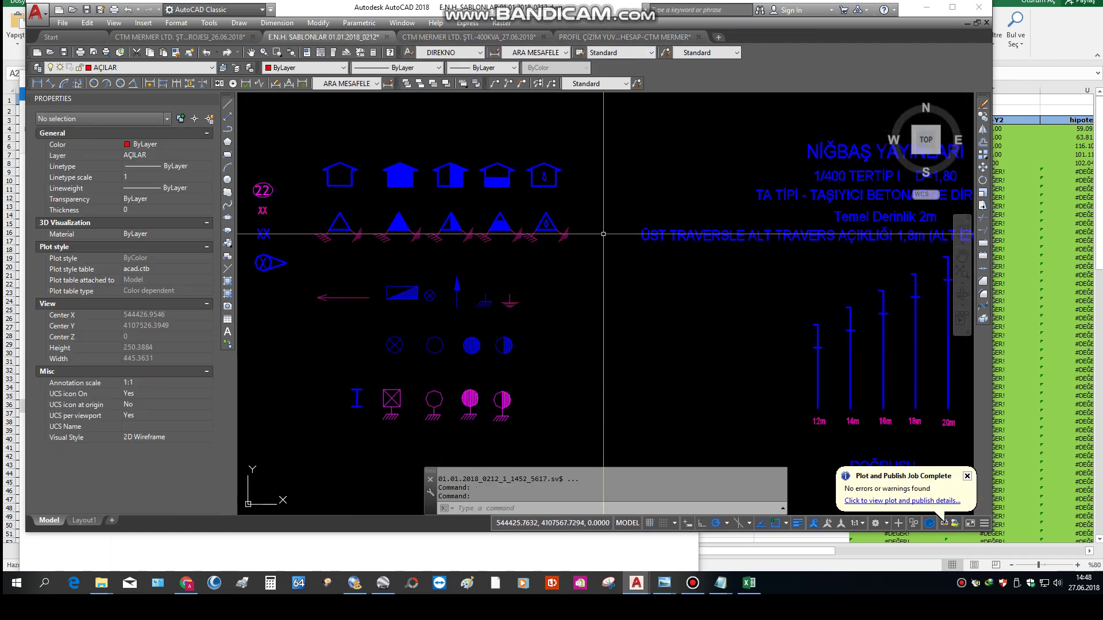
scroll(499, 164, "down", 6)
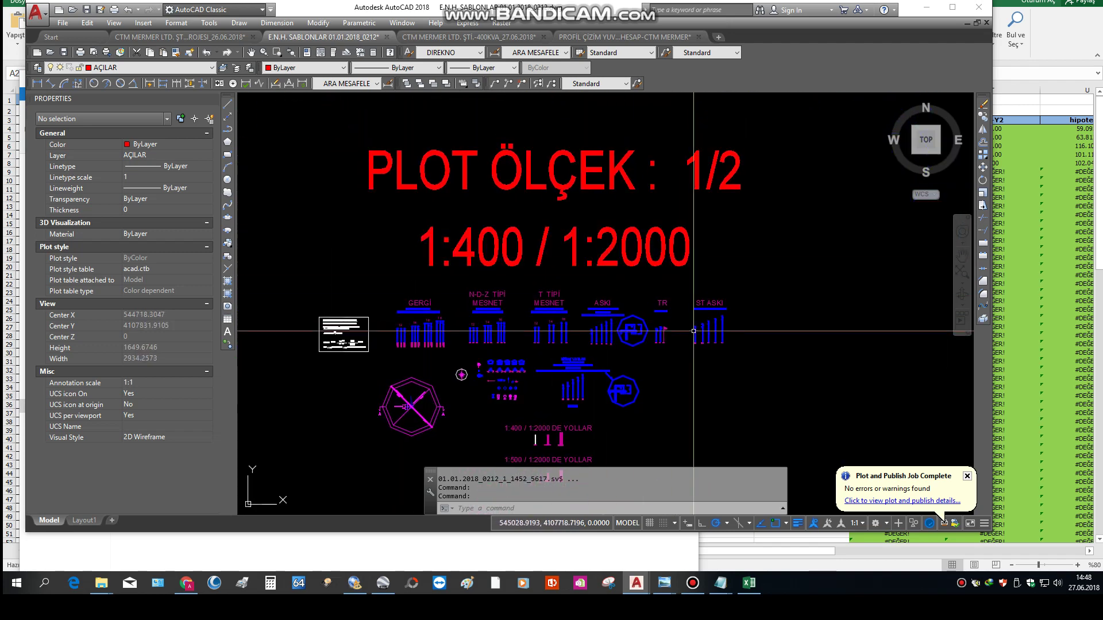
scroll(494, 173, "up", 3)
scroll(786, 307, "up", 5)
left_click(784, 313)
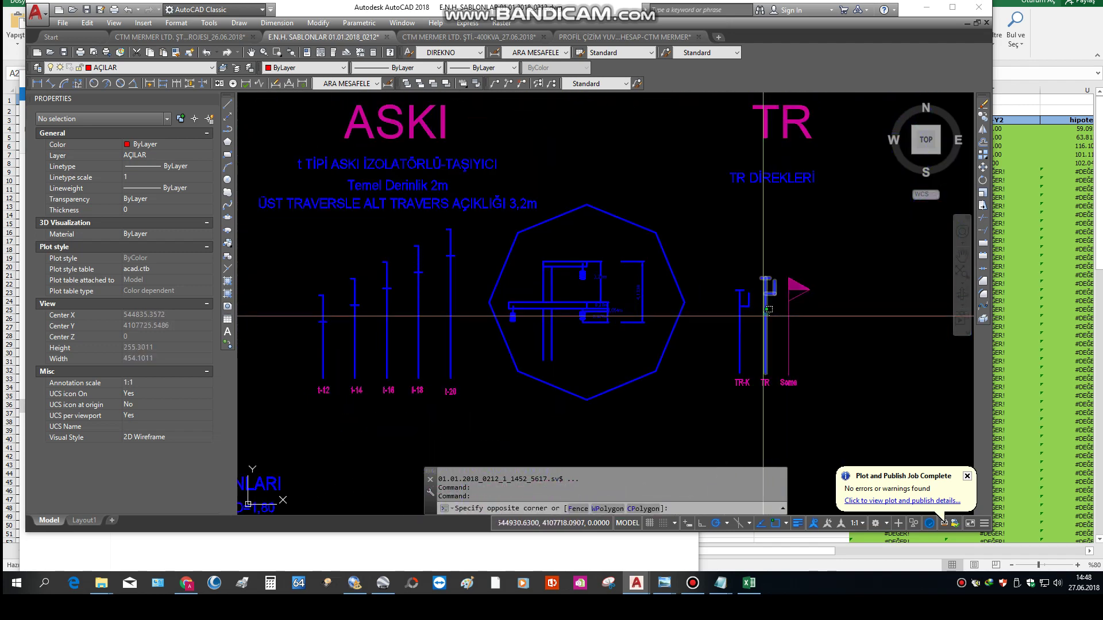
left_click(752, 345)
right_click(794, 334)
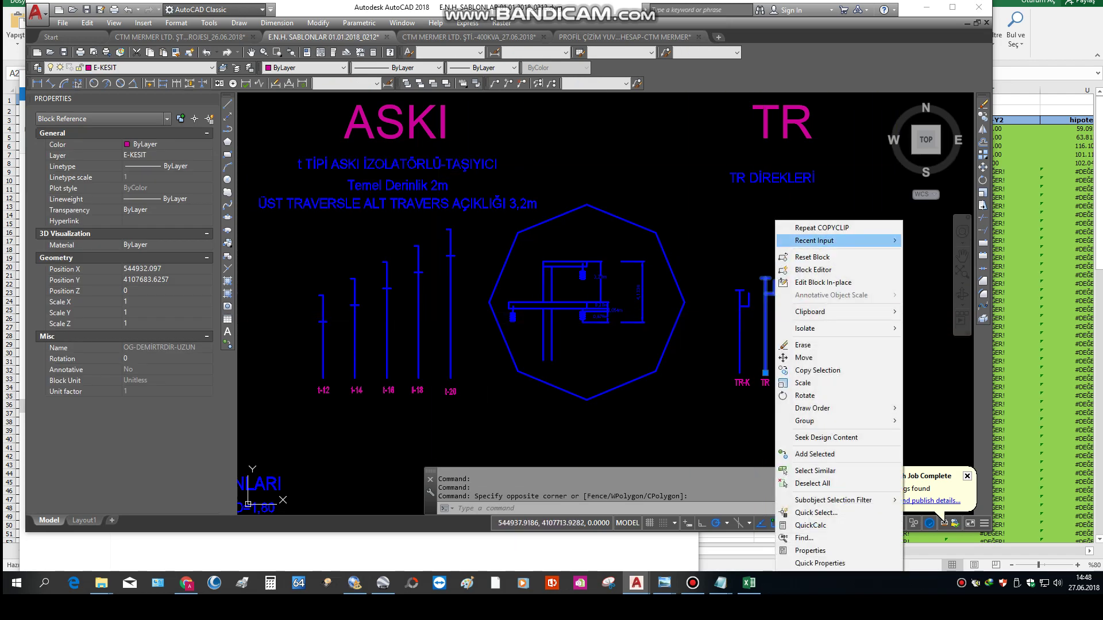
left_click(810, 226)
Step: Paste the TR pole into the 400KVA drawing with its base on the ground line's end
left_click(468, 37)
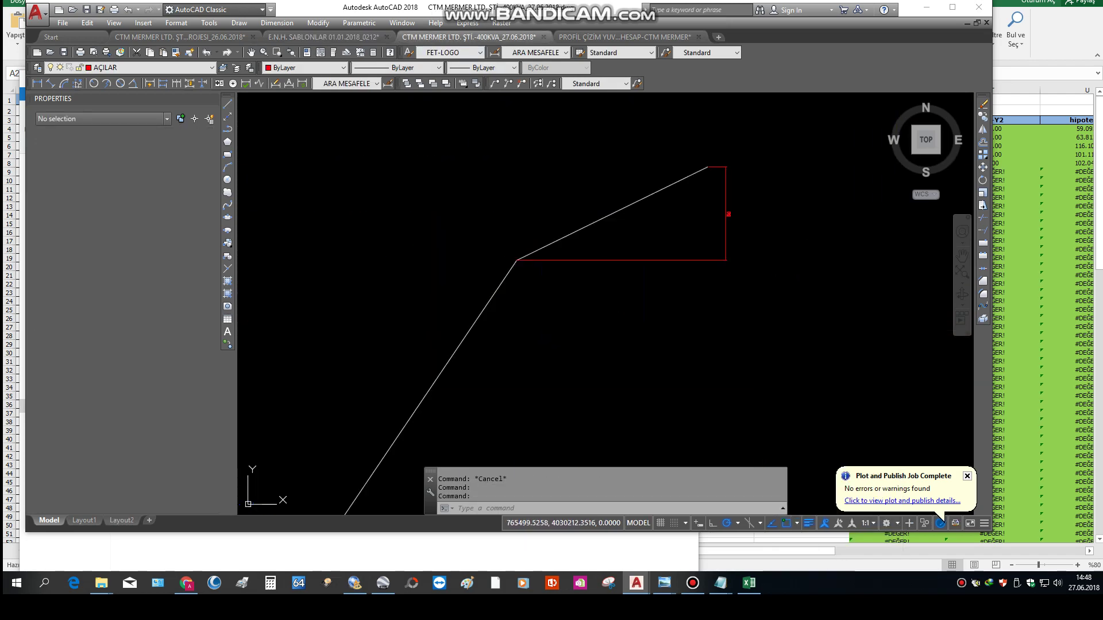
key("ctrl+v")
left_click(532, 278)
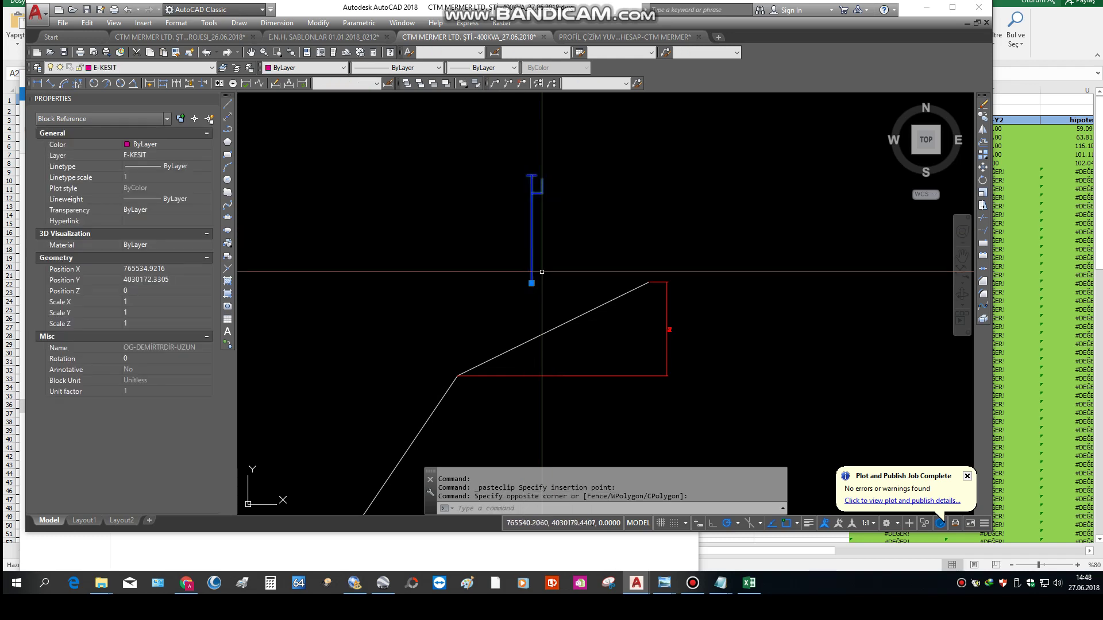
scroll(653, 274, "up", 2)
left_click(653, 274)
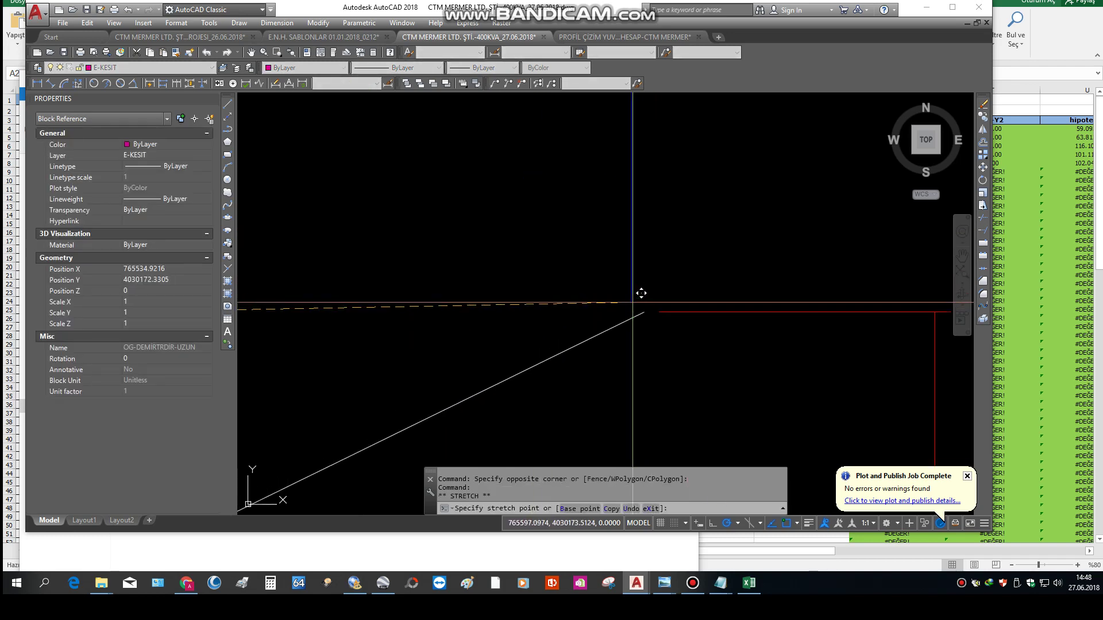
left_click(648, 302)
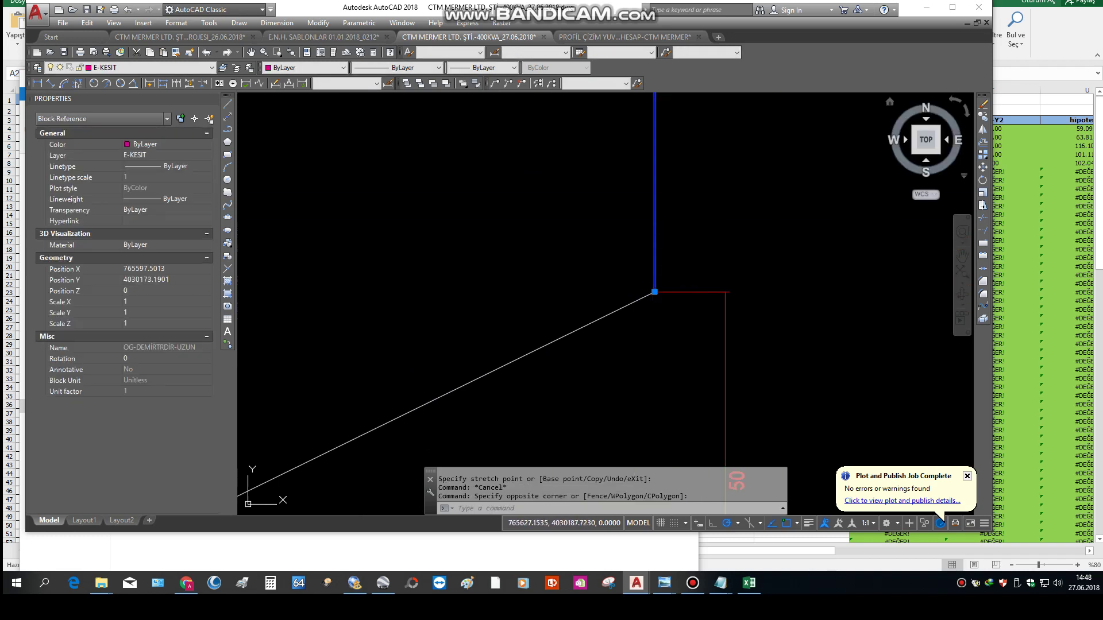
Step: Copy the placed pole block to a second point on the profile
left_click(983, 117)
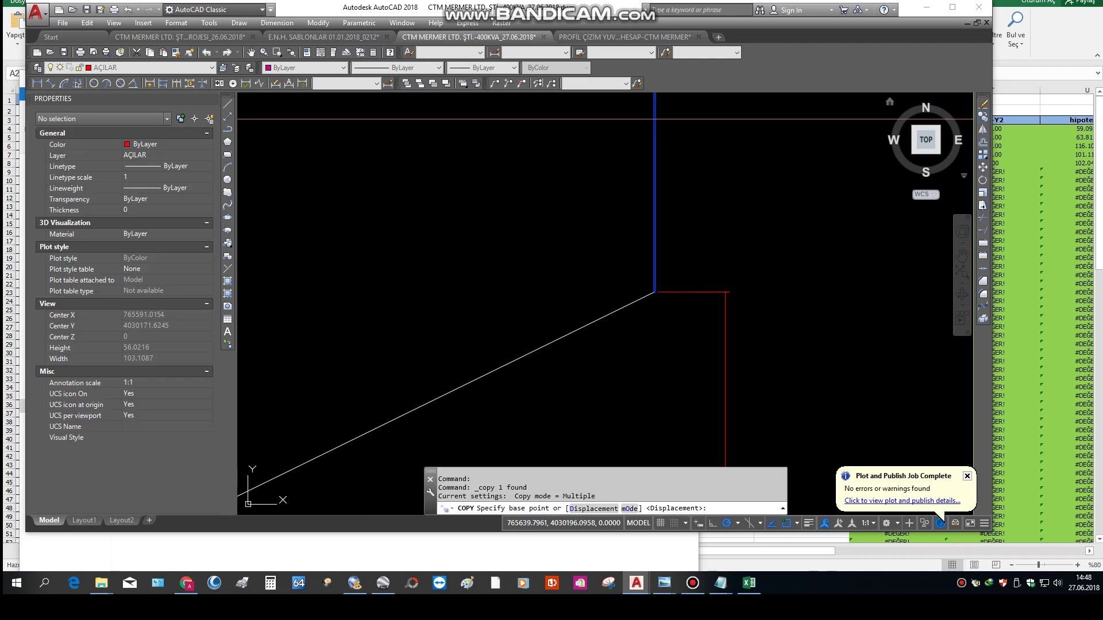
left_click(654, 293)
scroll(707, 255, "down", 3)
scroll(659, 312, "up", 3)
scroll(689, 365, "up", 2)
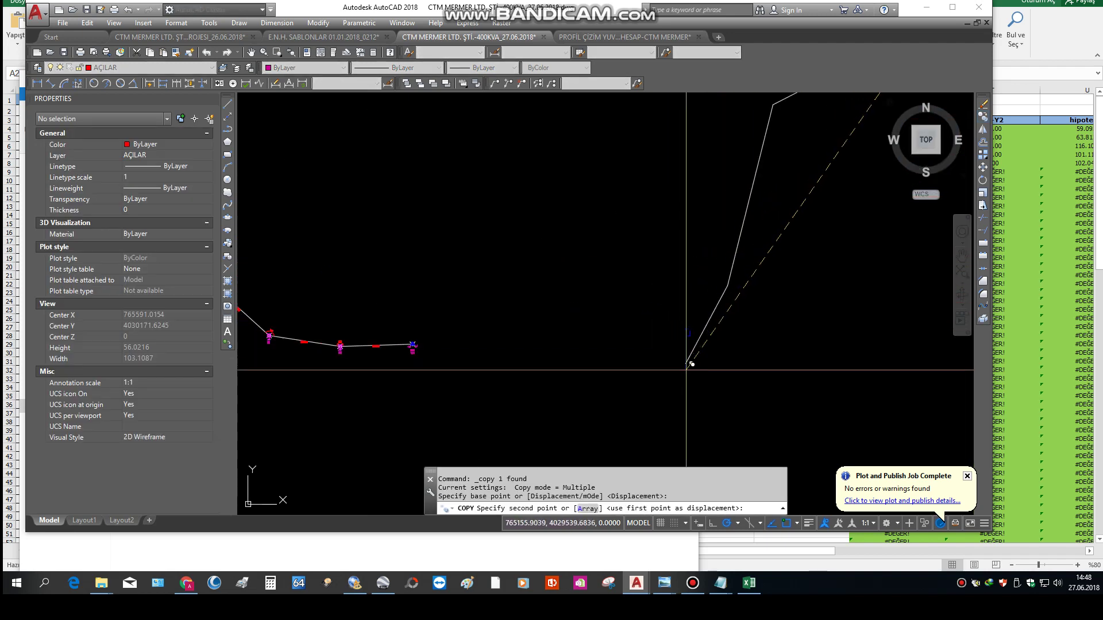
left_click(686, 364)
scroll(712, 298, "down", 8)
scroll(682, 278, "down", 5)
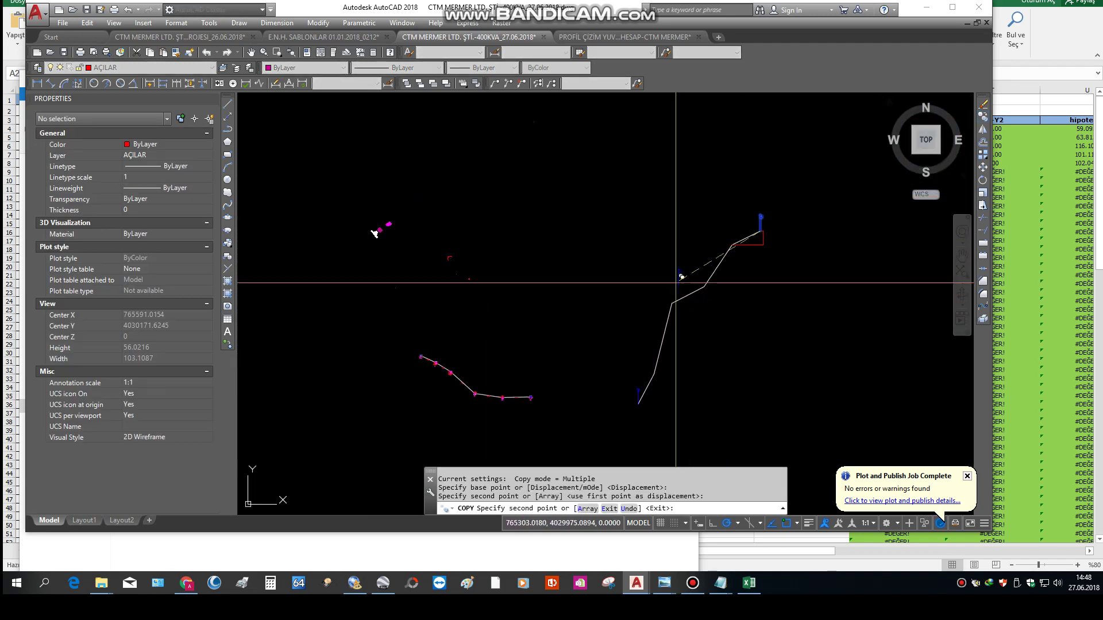
key("Escape")
key("ctrl+Tab")
Step: Copy the leftmost D-12 pole block from the templates' GERGİ group
scroll(590, 332, "down", 2)
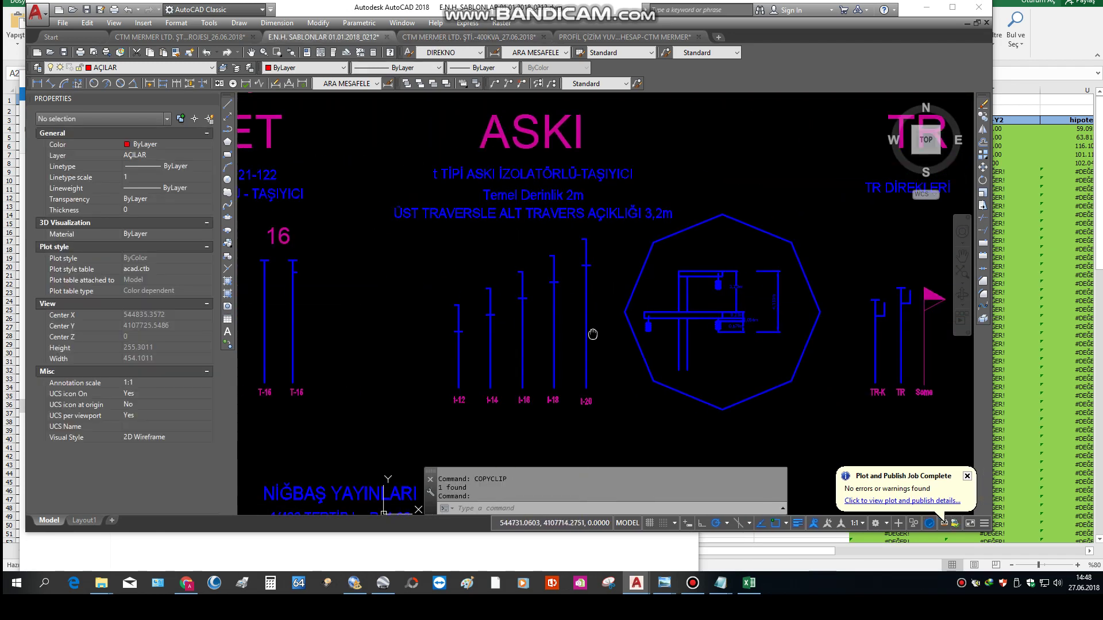
scroll(590, 332, "down", 2)
scroll(642, 184, "up", 1)
middle_click_drag(430, 278, 584, 244)
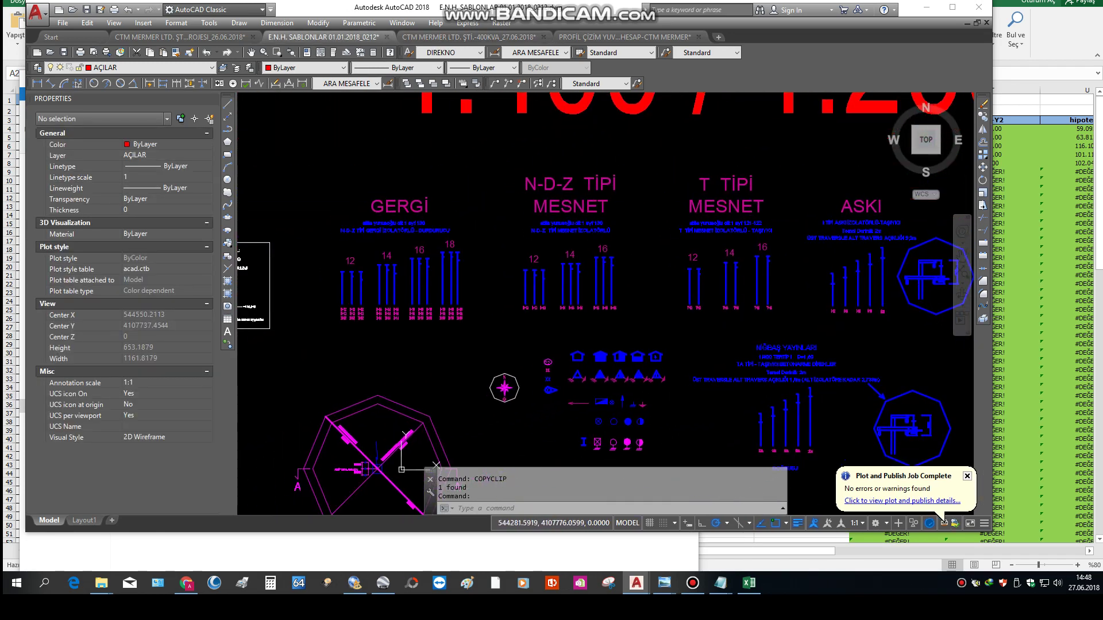
key("Escape")
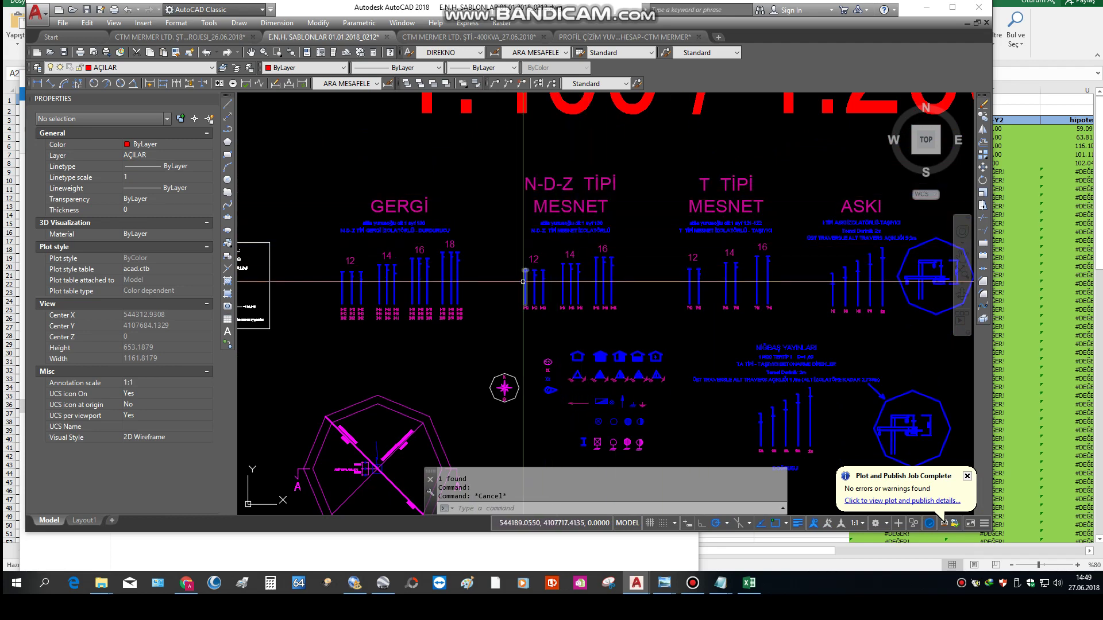
scroll(302, 228, "up", 4)
middle_click_drag(492, 369, 542, 296)
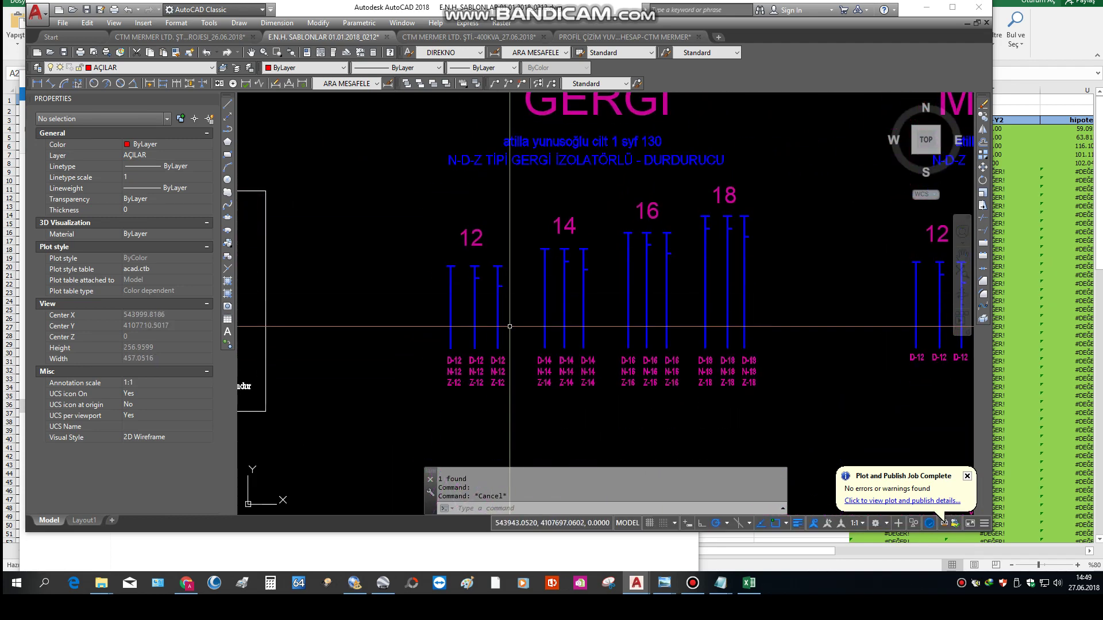
key("Escape")
left_click(460, 315)
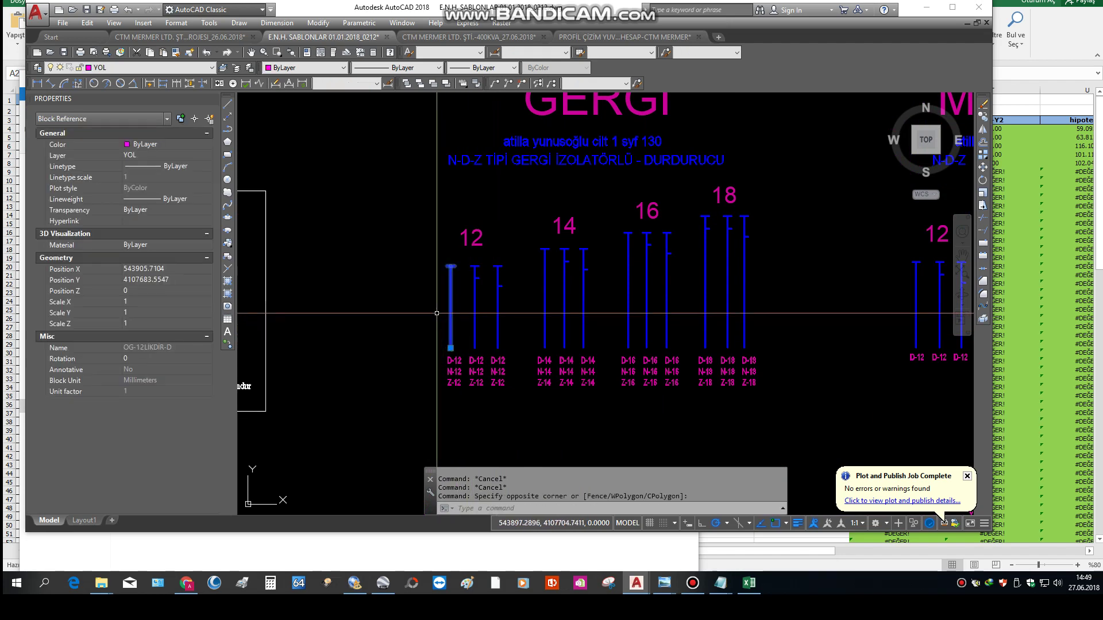
key("ctrl+c")
right_click(447, 300)
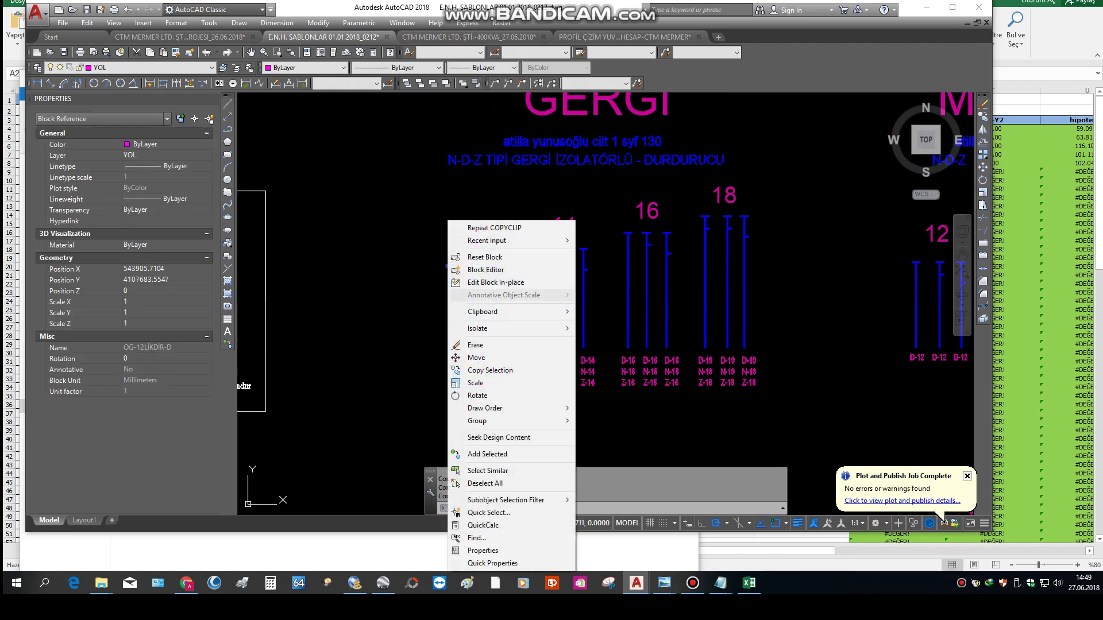
left_click(468, 226)
Step: Paste the D-12 pole block beside the ground line in the 400KVA drawing
left_click(468, 37)
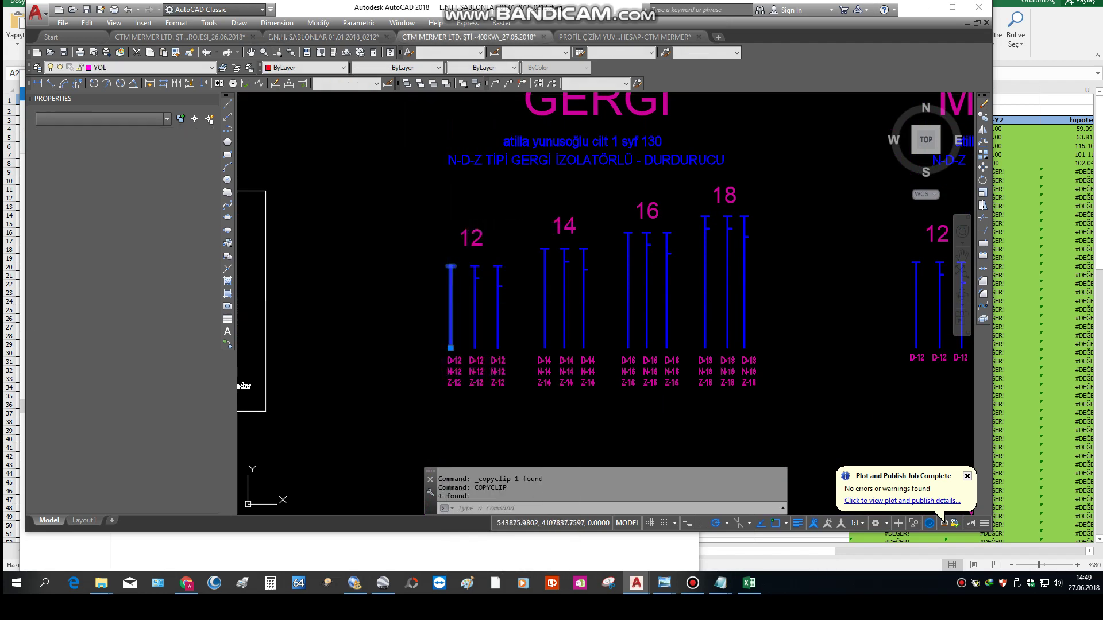
key("ctrl+v")
left_click(650, 371)
Step: Snap the pasted D-12 pole block and a second copy onto the first ground-line vertices
left_click_drag(638, 379, 658, 310)
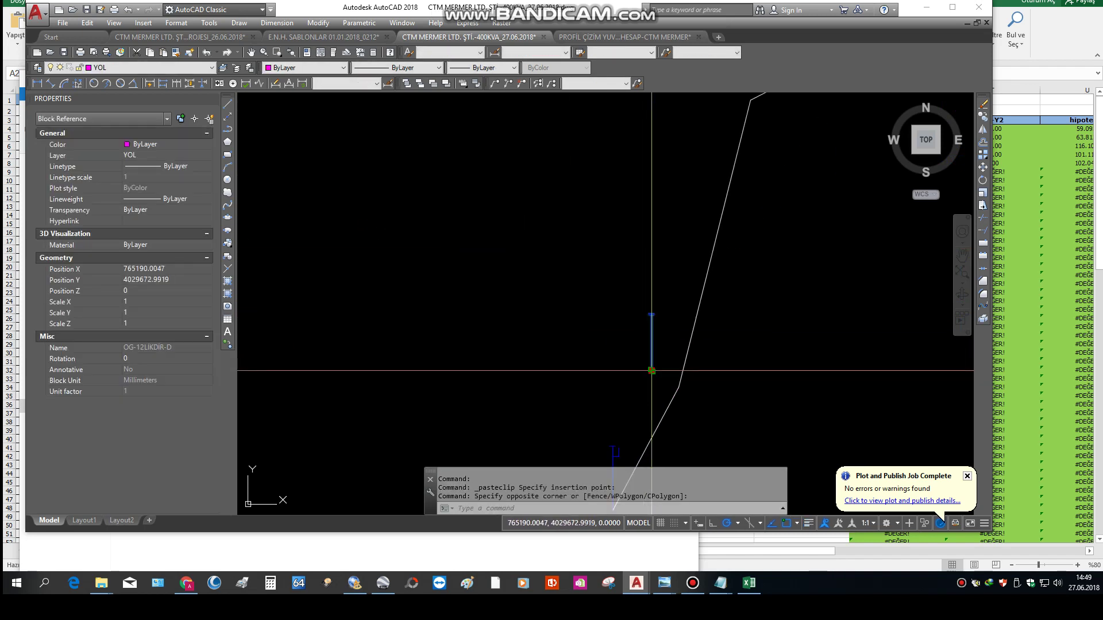
left_click(651, 371)
left_click(676, 392)
middle_click_drag(675, 392, 546, 402)
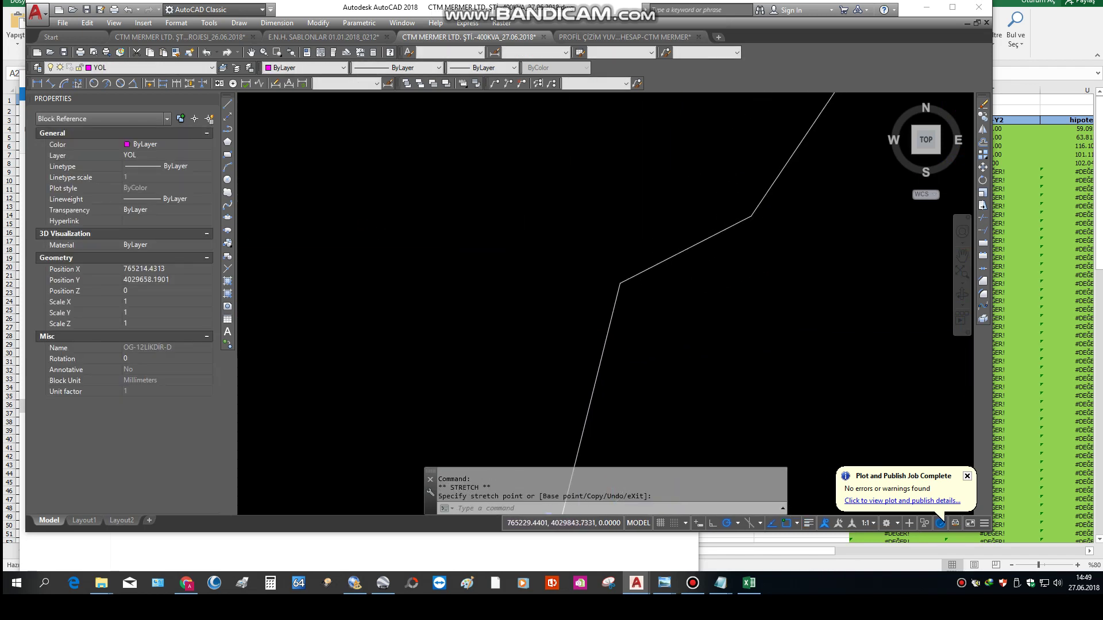
key("ctrl+v")
left_click(568, 323)
left_click(573, 318)
Step: Place two more pole copies on the next vertices, including the upper end of the line
left_click(619, 283)
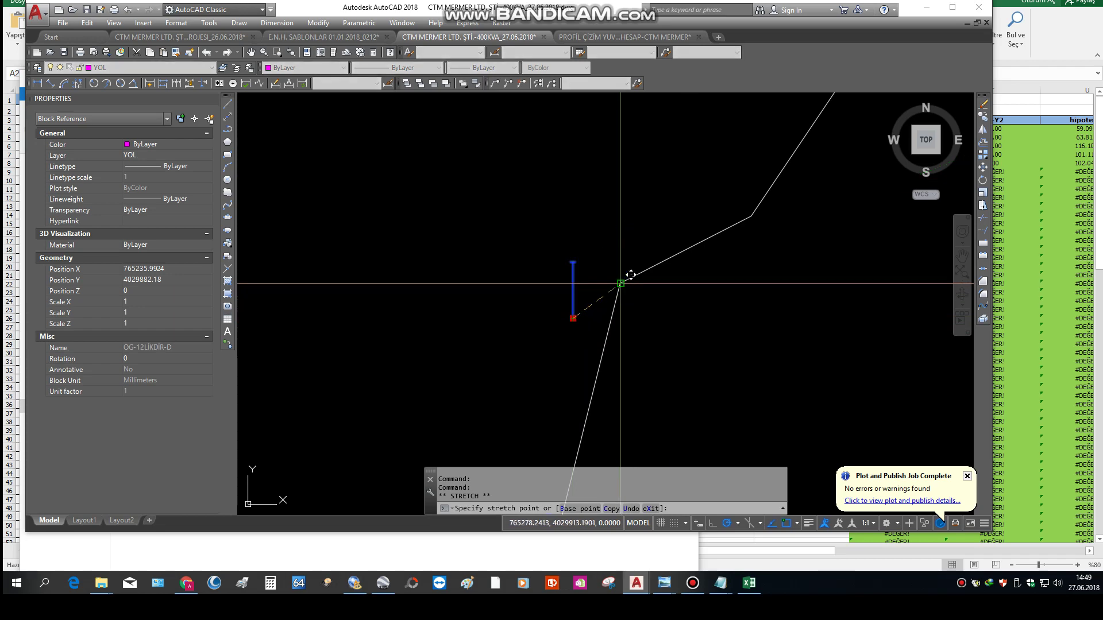
middle_click_drag(717, 220, 614, 308)
left_click(619, 300)
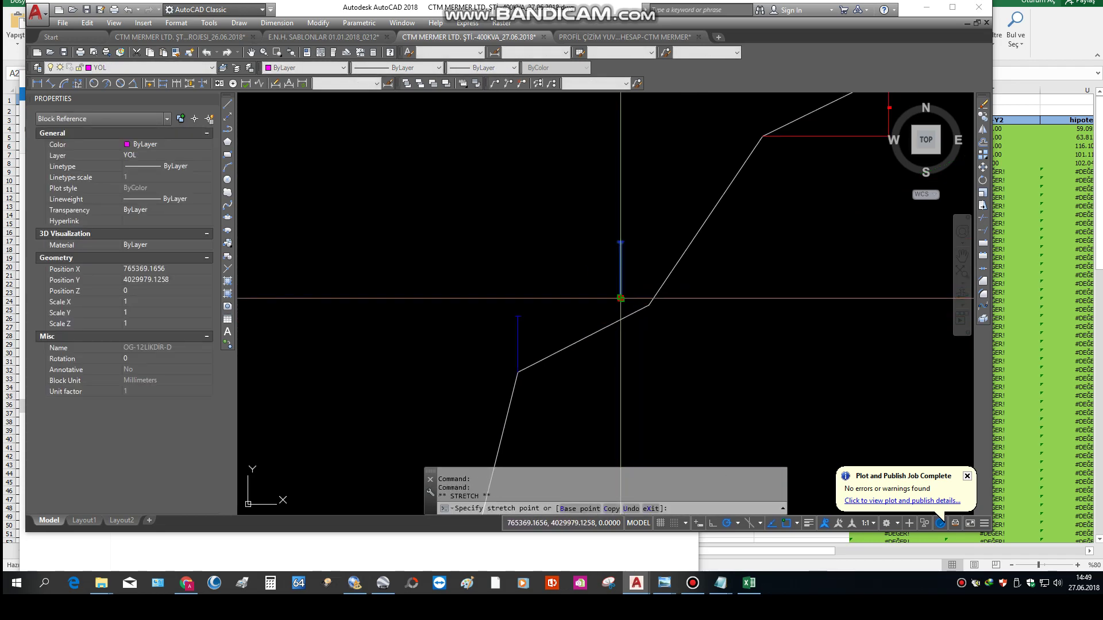
left_click(657, 294)
middle_click_drag(724, 155, 672, 217)
key("ctrl+v")
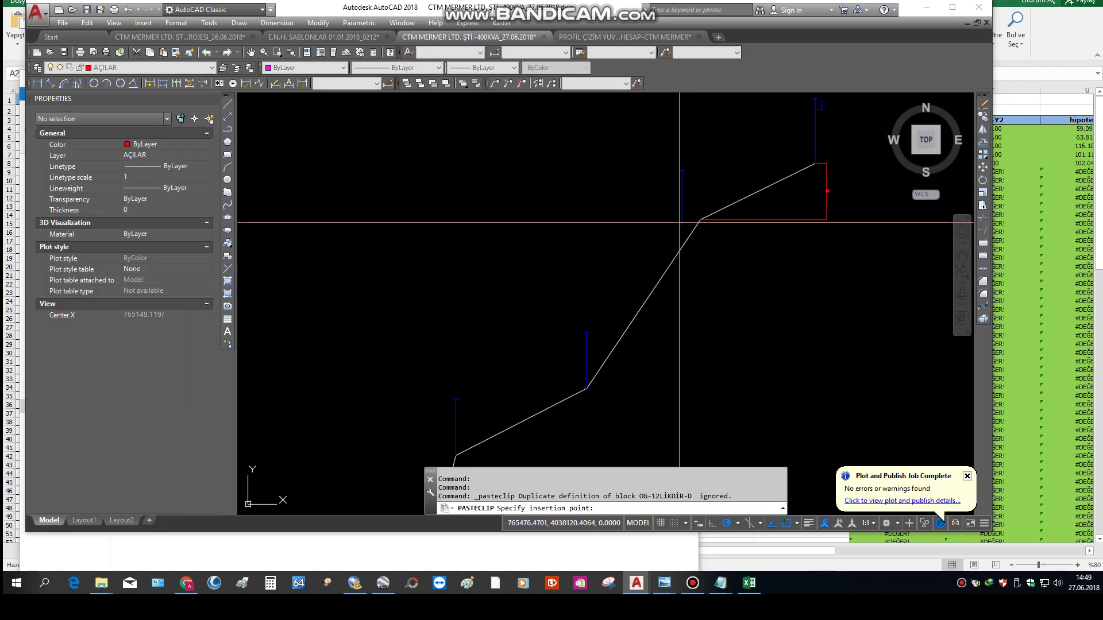
left_click(681, 218)
left_click(682, 190)
left_click(681, 219)
scroll(707, 212, "up", 3)
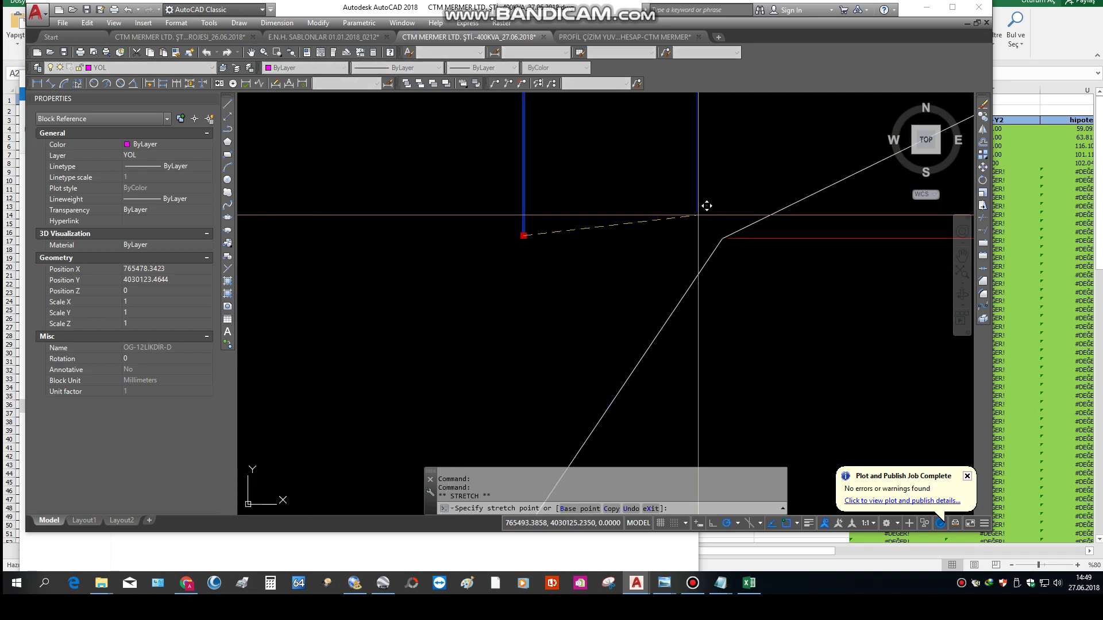
left_click(728, 230)
scroll(679, 227, "down", 5)
key("Escape")
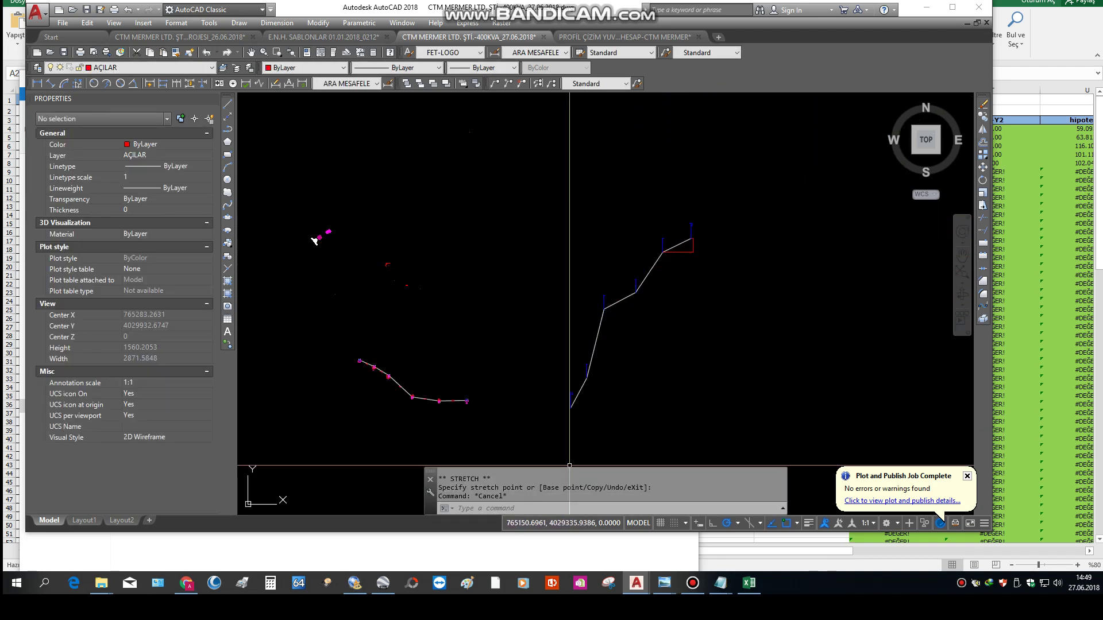
Step: Add a note line beginning 'ŞİMDİ HARİTACIDAN PROFİL GELMEDİĞİ' about drawing the profile manually
mouse_move(720, 584)
left_click(690, 523)
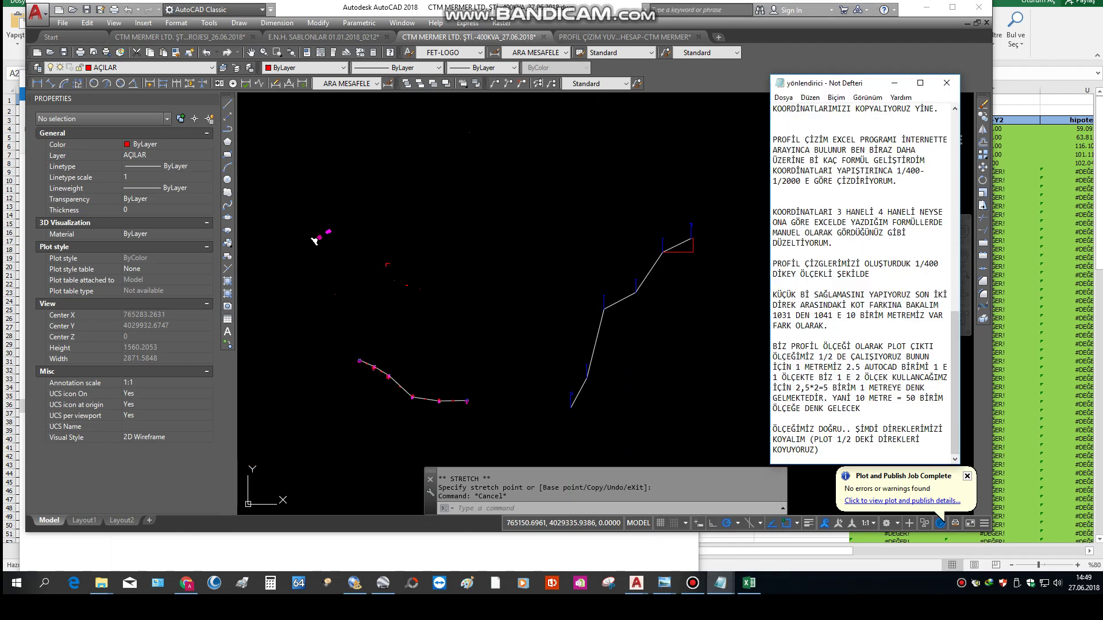
key("Return")
key("Return")
type("ŞİMDİ HA")
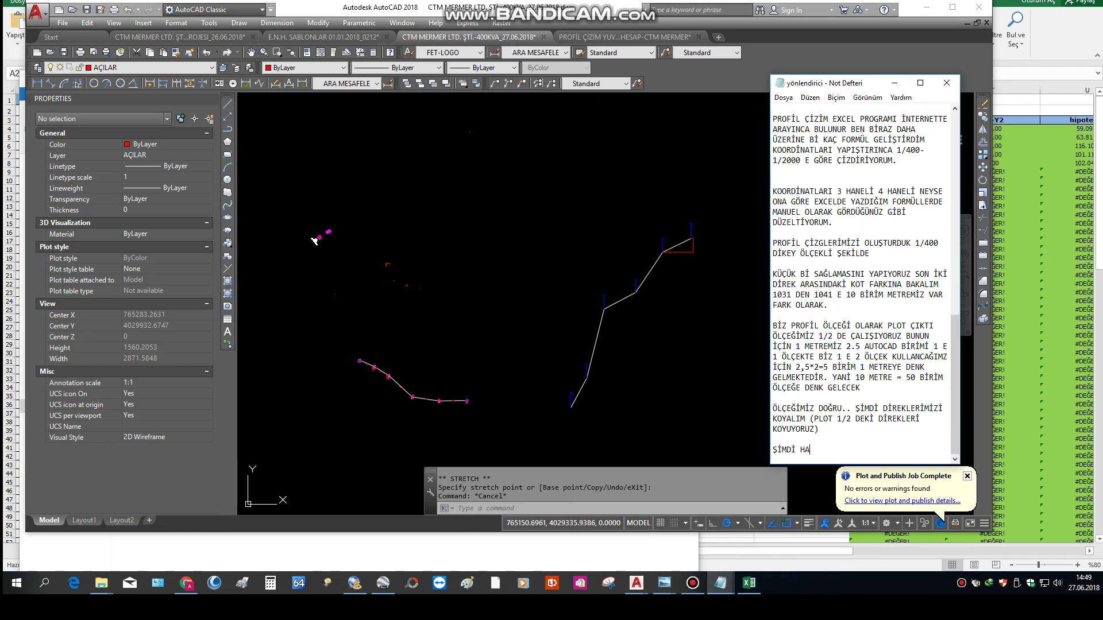
type("RİCIDAN PROFİL GELMEDİĞİ İ")
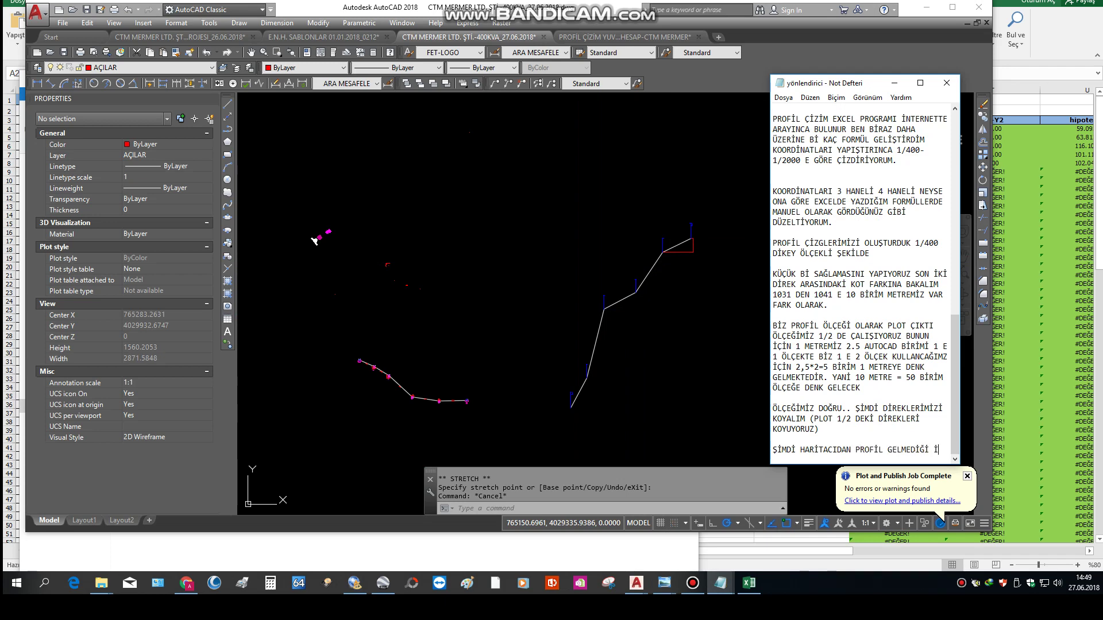
type("ÇİN MANUEL A")
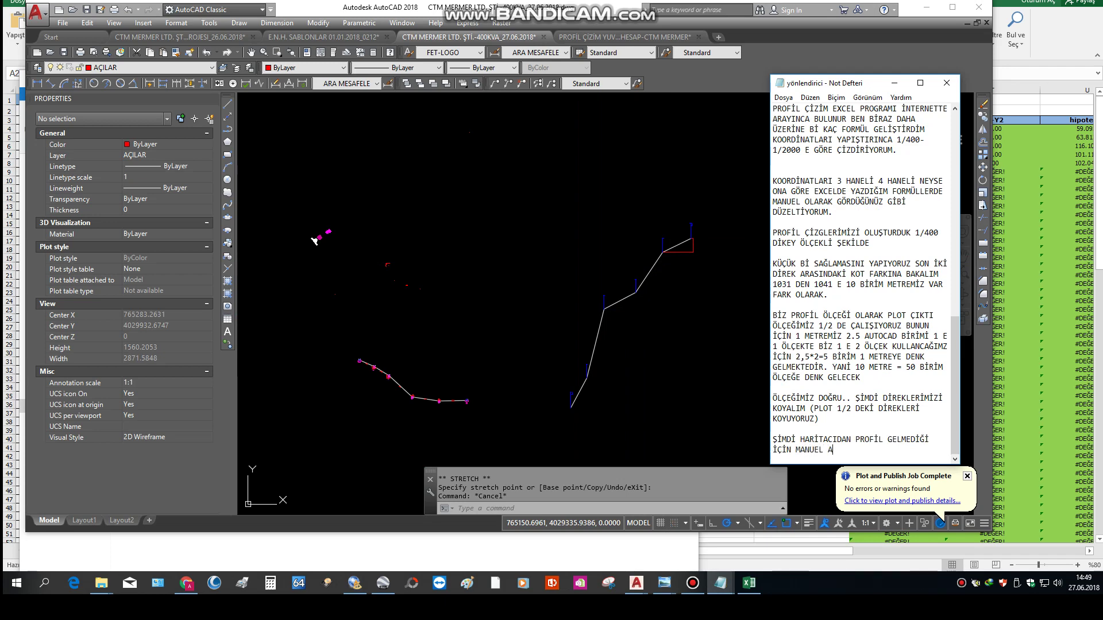
key("BackSpace")
type("ÇALIŞTIĞIMIZ İÇİN ÇİZGİ")
type("LER ARASI NOKT")
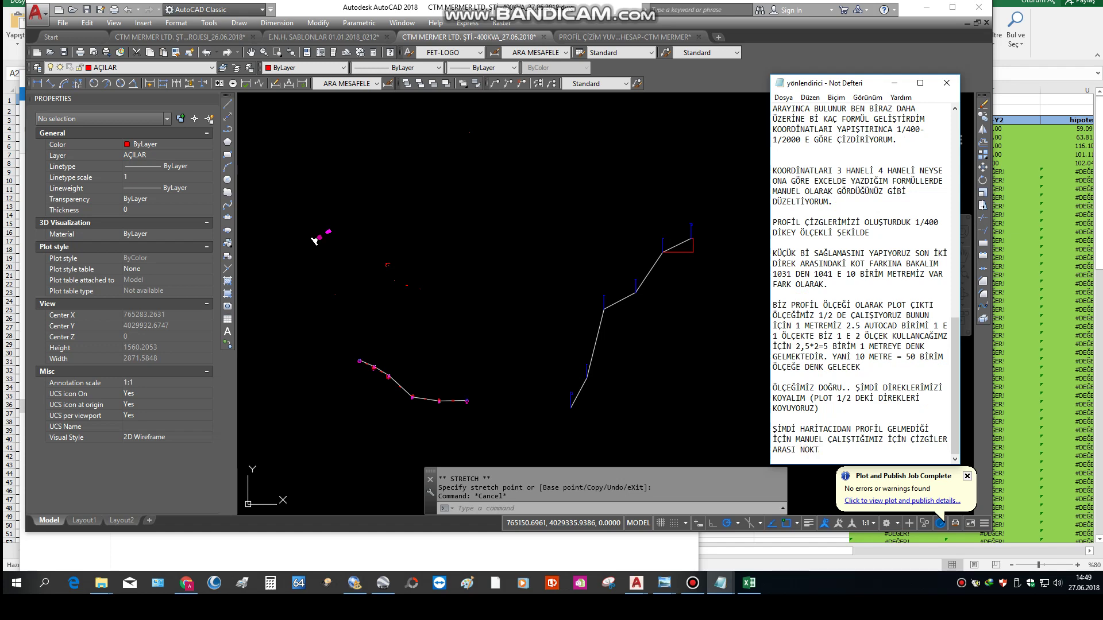
type("ADAN NOKTAYA ÇİZİLDİ")
type(" AMA G")
type("ERÇEKTE YER")
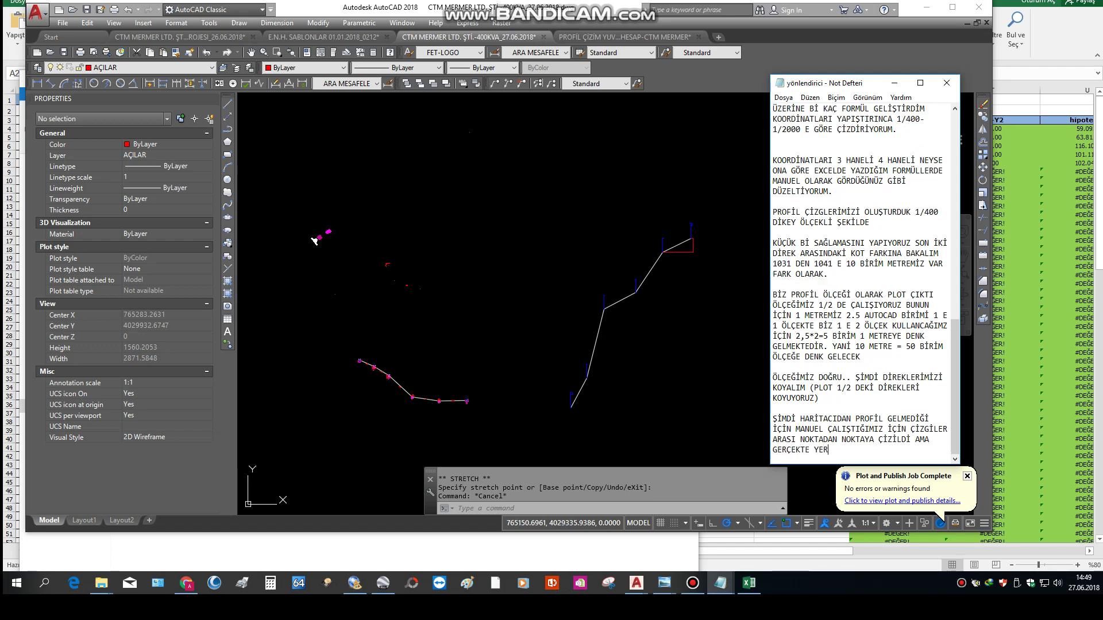
type("İNDE ÇUKUR VAR. BİZ KO")
type(" ORD")
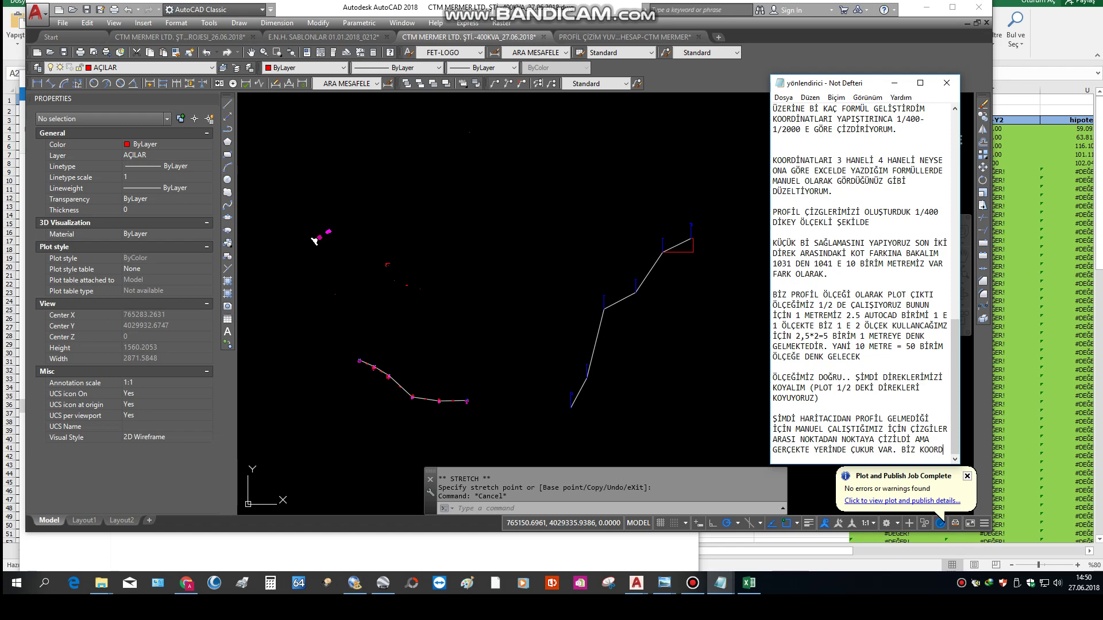
type("İNATLARI GOOGLE EARTH")
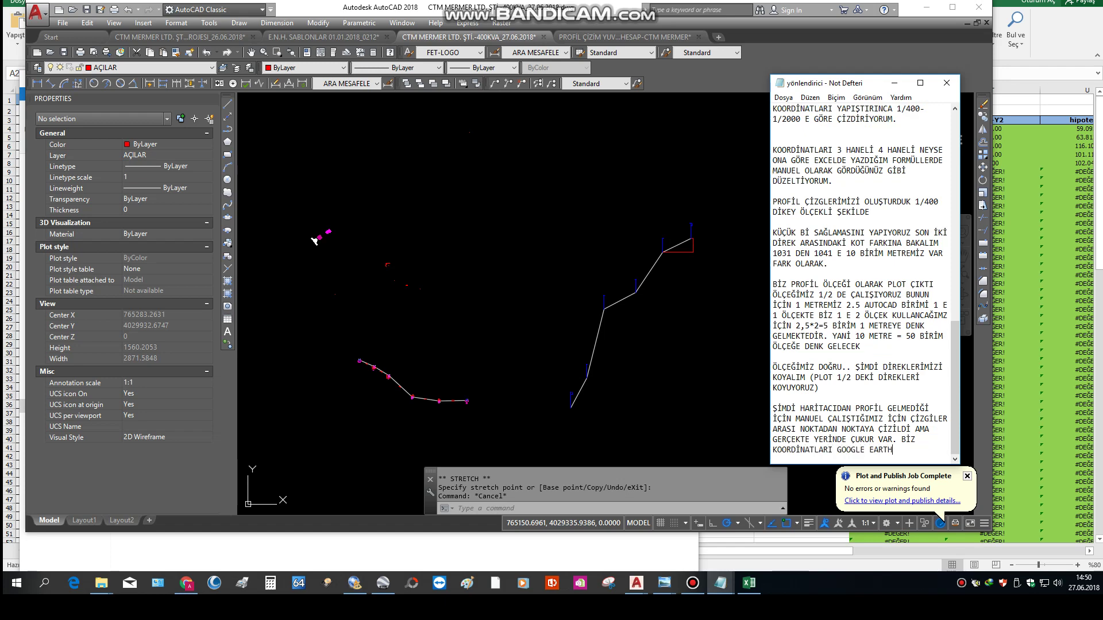
type("A ÖNCED")
type("EN ATMIŞTIK NKT")
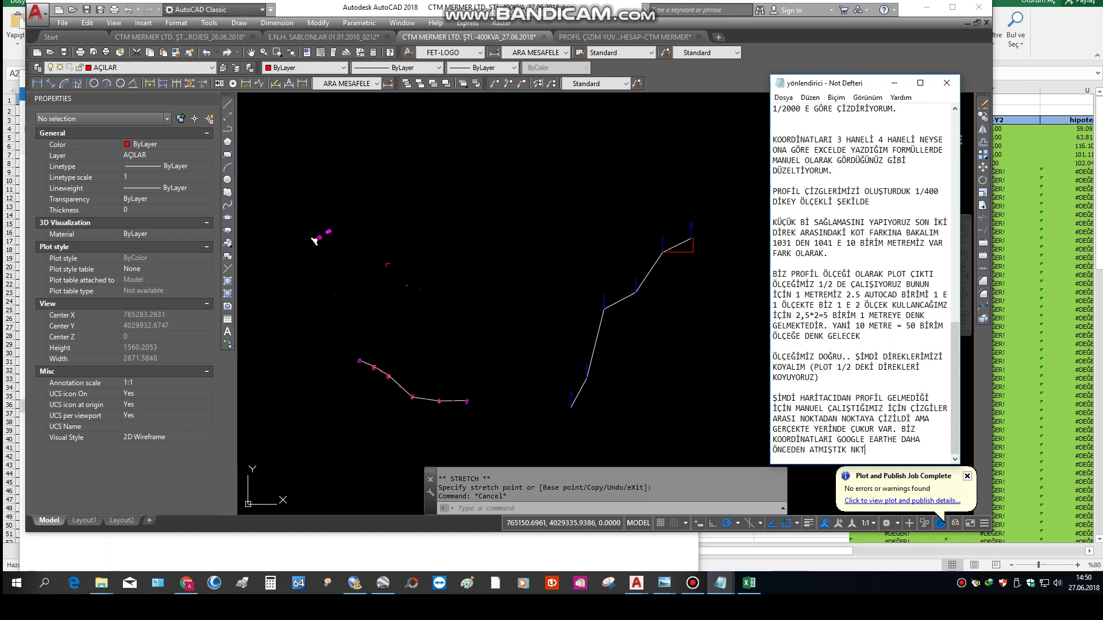
key("BackSpace")
key("BackSpace")
type("OKTALARI GÖSTER")
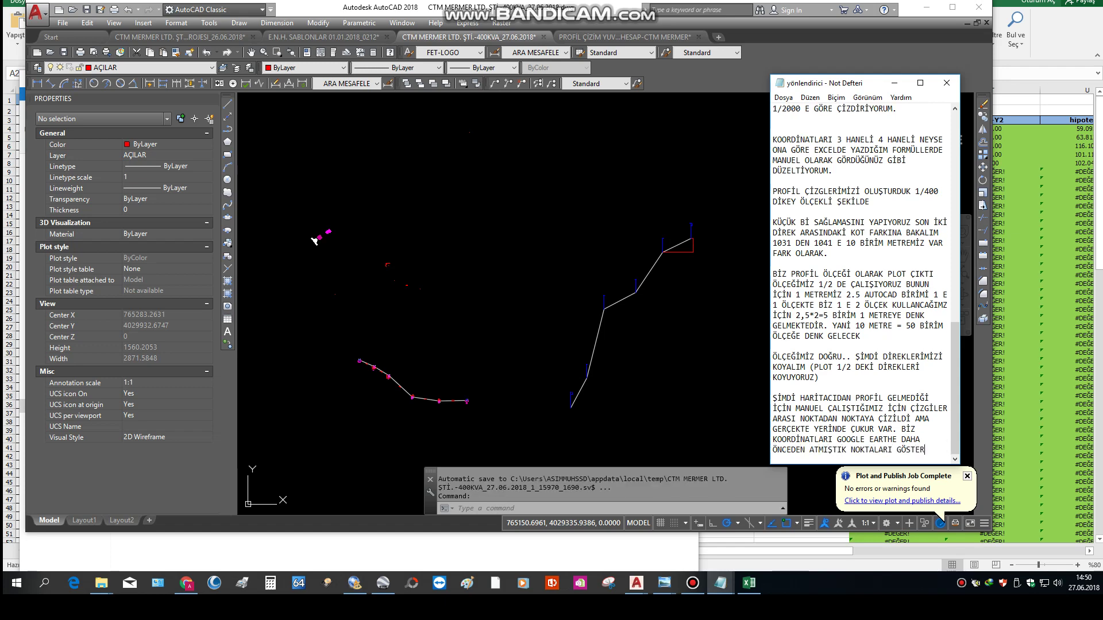
type("ELİM")
Step: Zoom and tilt Google Earth to an oblique view of the quarry's pole placemarks, then return to the notes
left_click(382, 583)
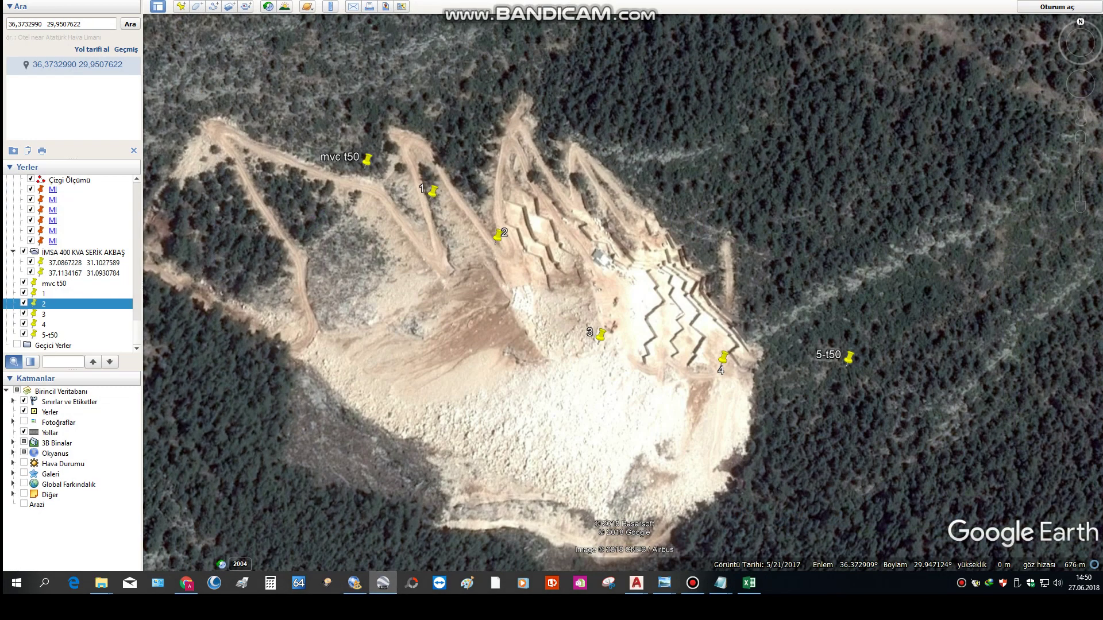
scroll(529, 117, "up", 3)
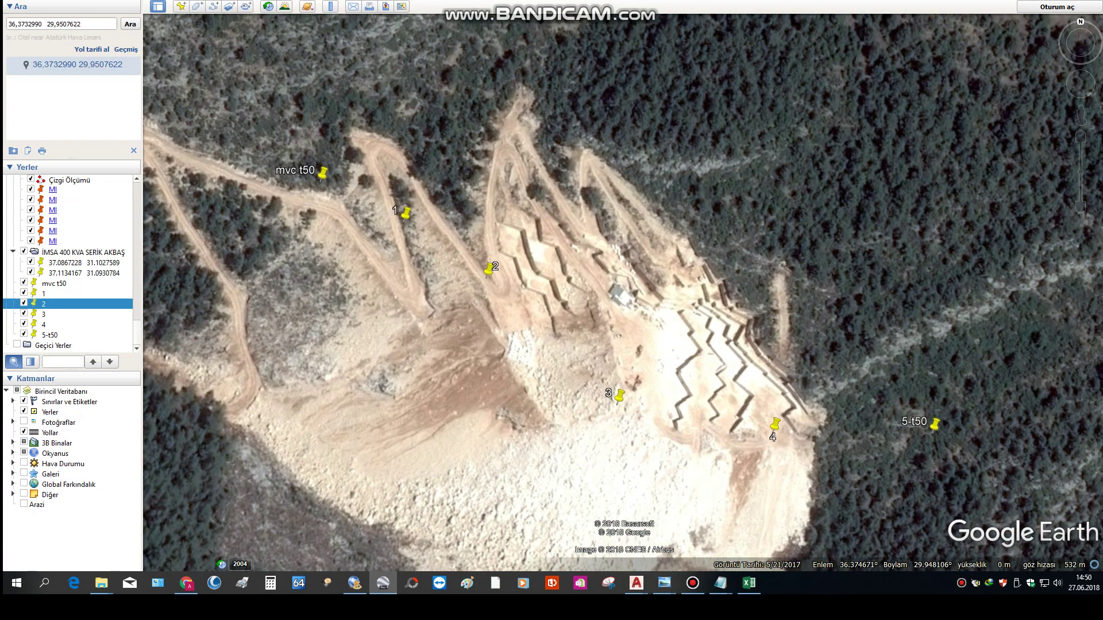
middle_click_drag(558, 181, 558, 241)
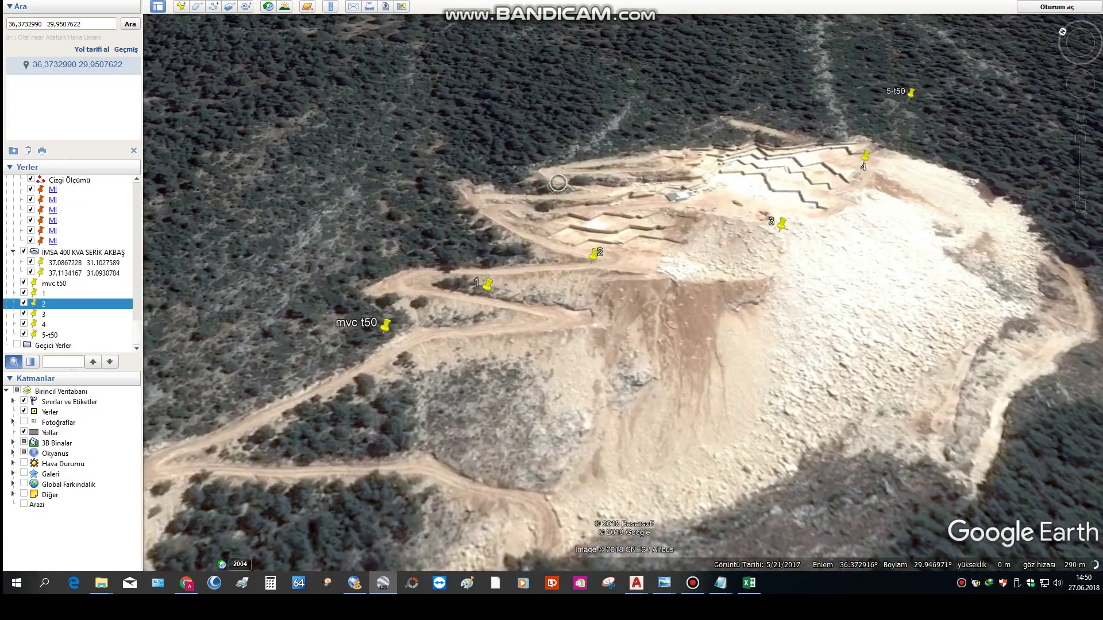
middle_click_drag(558, 180, 558, 166)
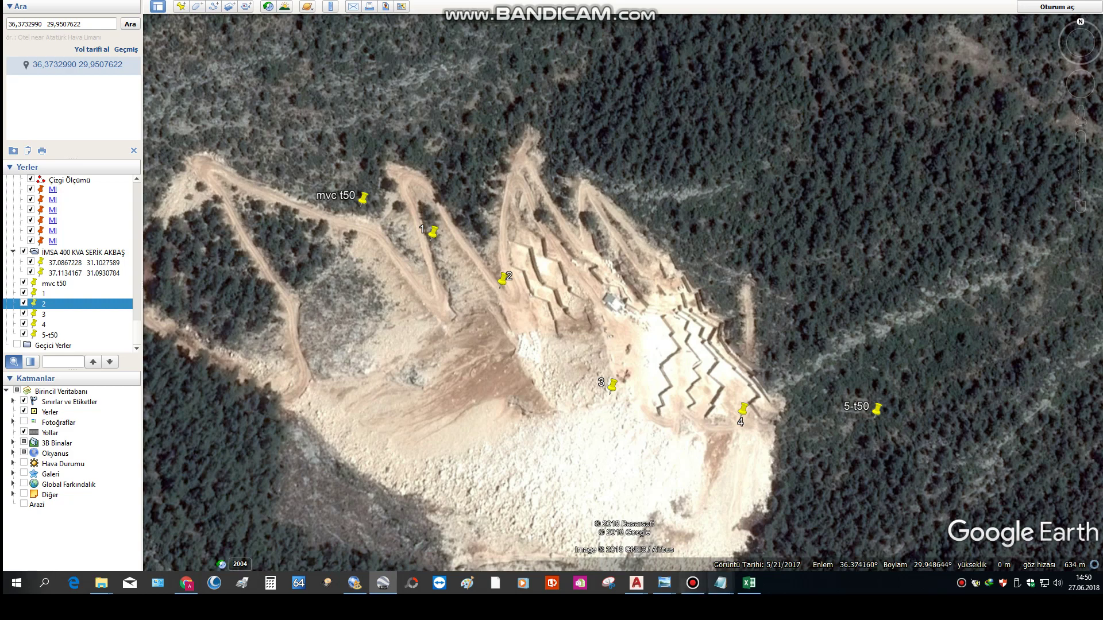
left_click(721, 583)
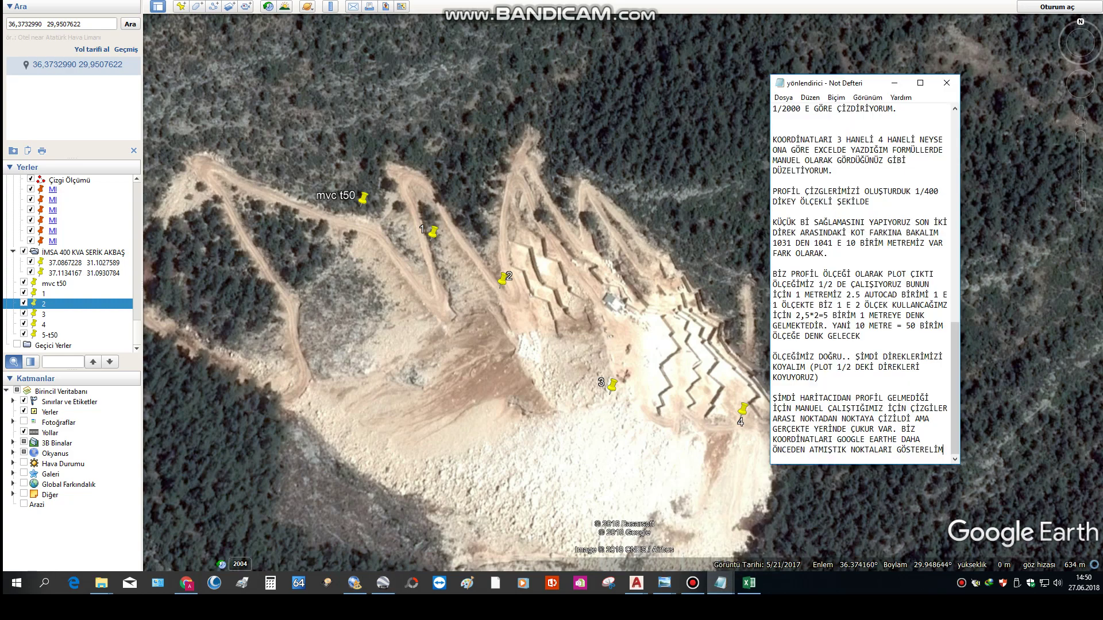
Step: Add a paragraph saying a slight slope, though not surveyor-precise, suits the project better
key("Return")
key("Return")
type("HARİTACI HASSASİYE")
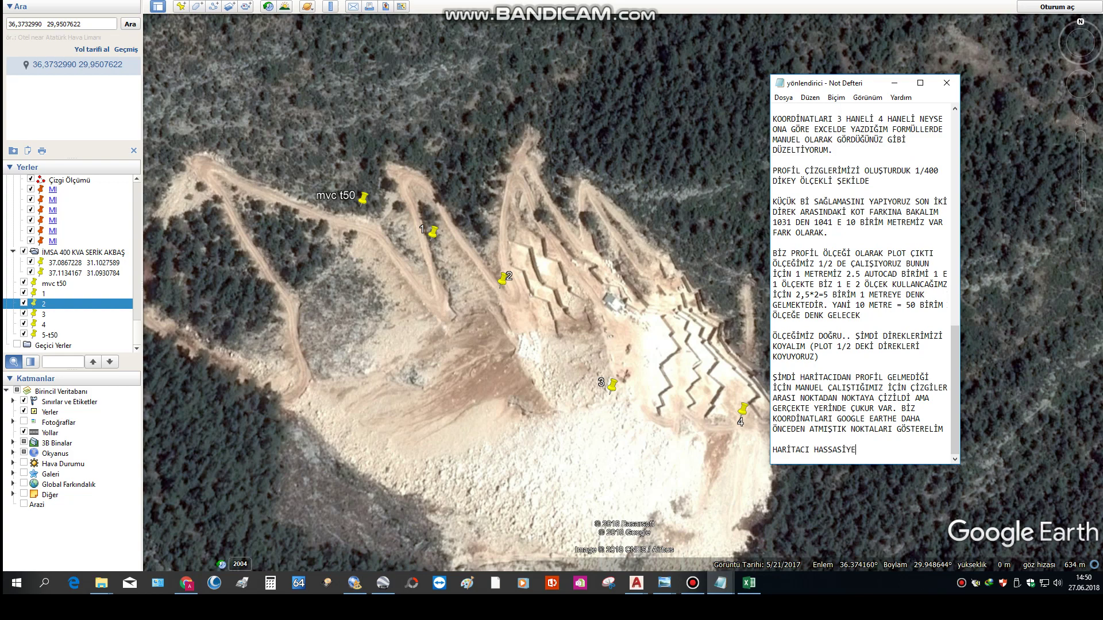
type("TİYL")
type("İFTEN MEYİL VERMEK PROJE")
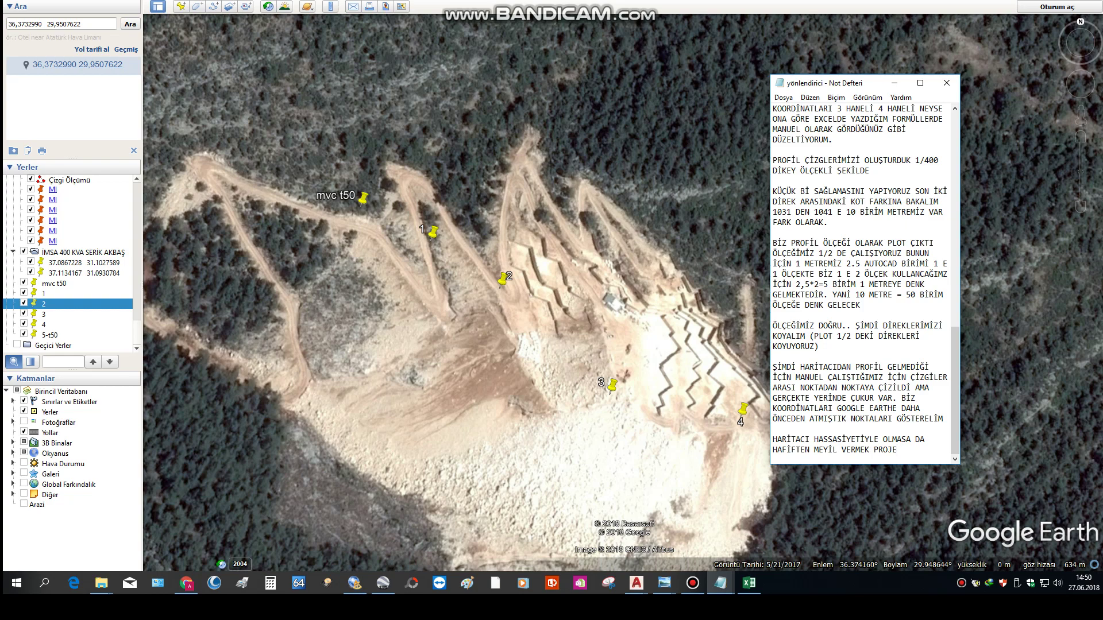
type("BİLM")
type("EK AÇISINDAN DAHA UYGUN O")
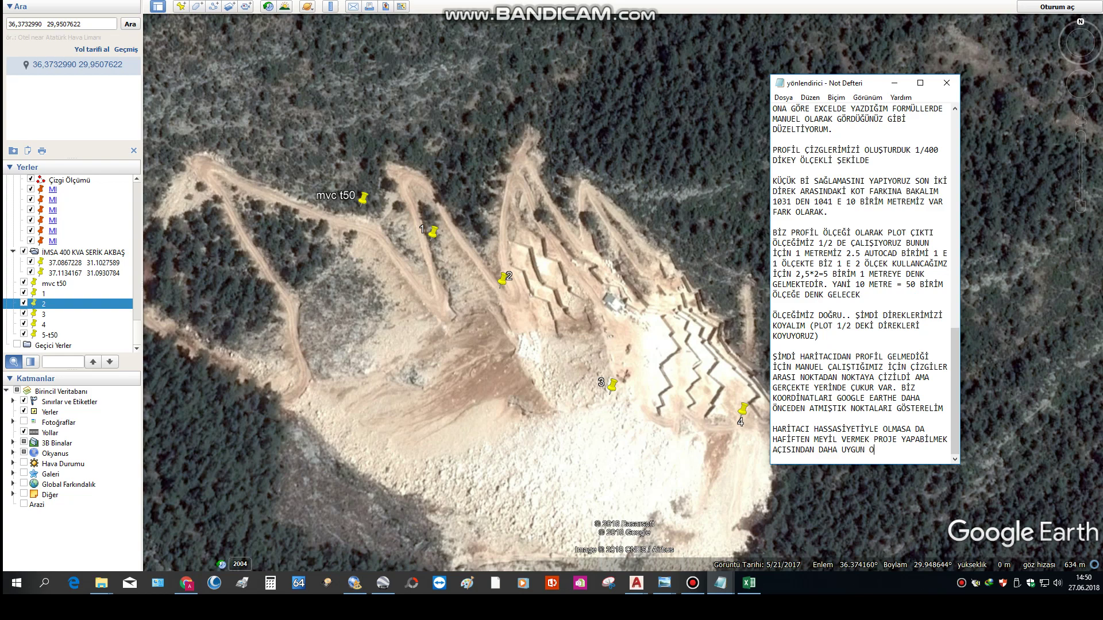
type("LACAKTIR.")
key("Return")
Step: Back in AutoCAD, start a PL polyline at the lowest profile vertex, just below the white line
key("alt+Tab")
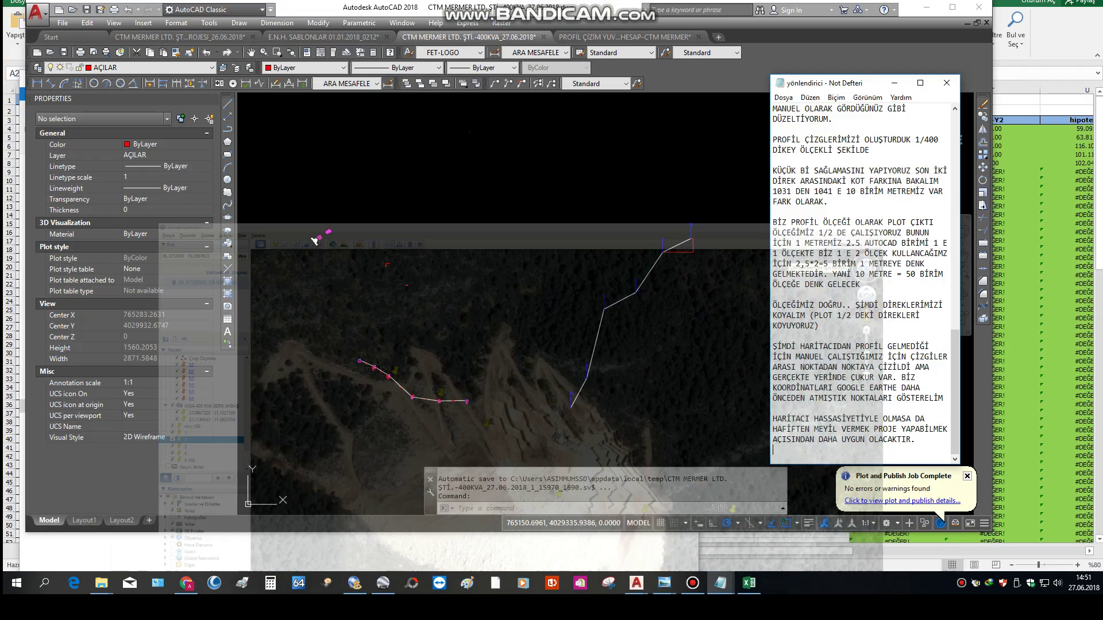
scroll(597, 304, "up", 2)
scroll(595, 281, "up", 2)
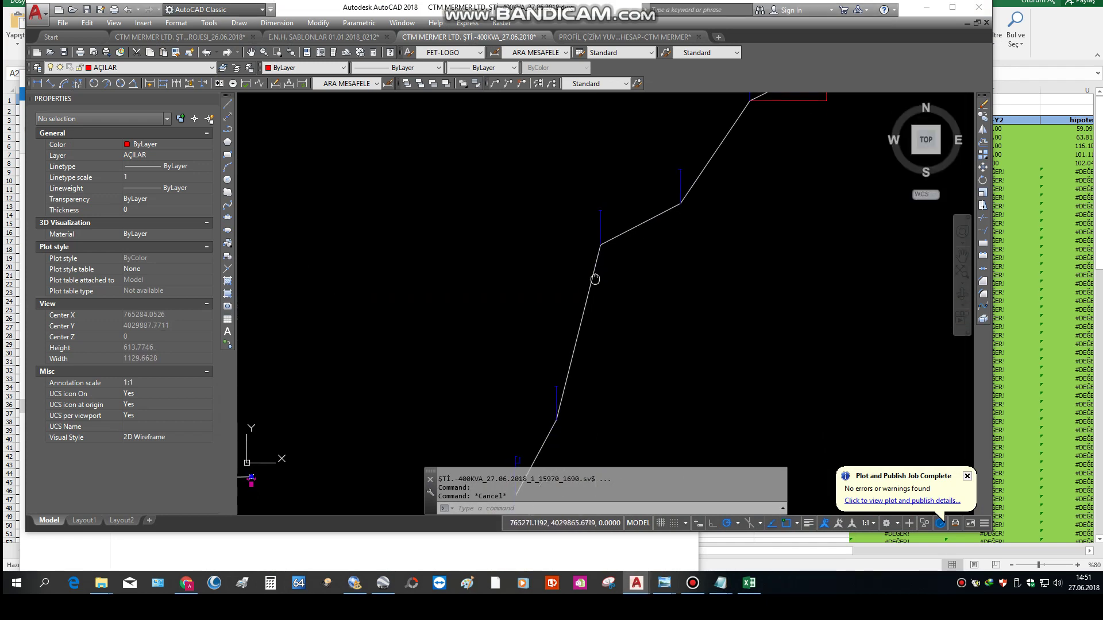
key("Escape")
type("PL")
key("Escape")
key("Escape")
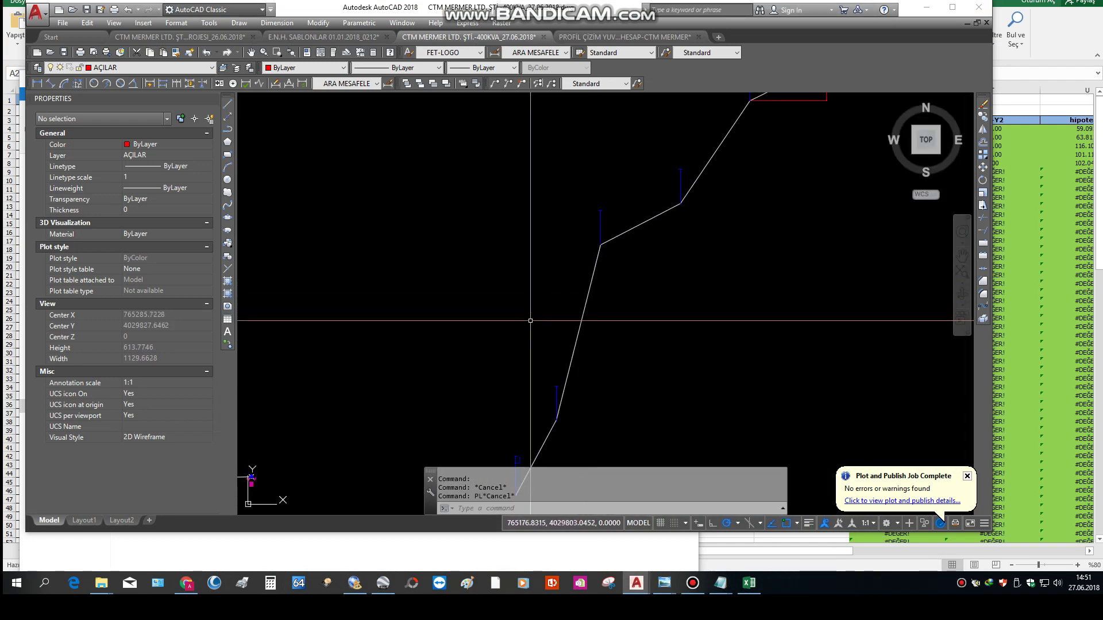
type("PL")
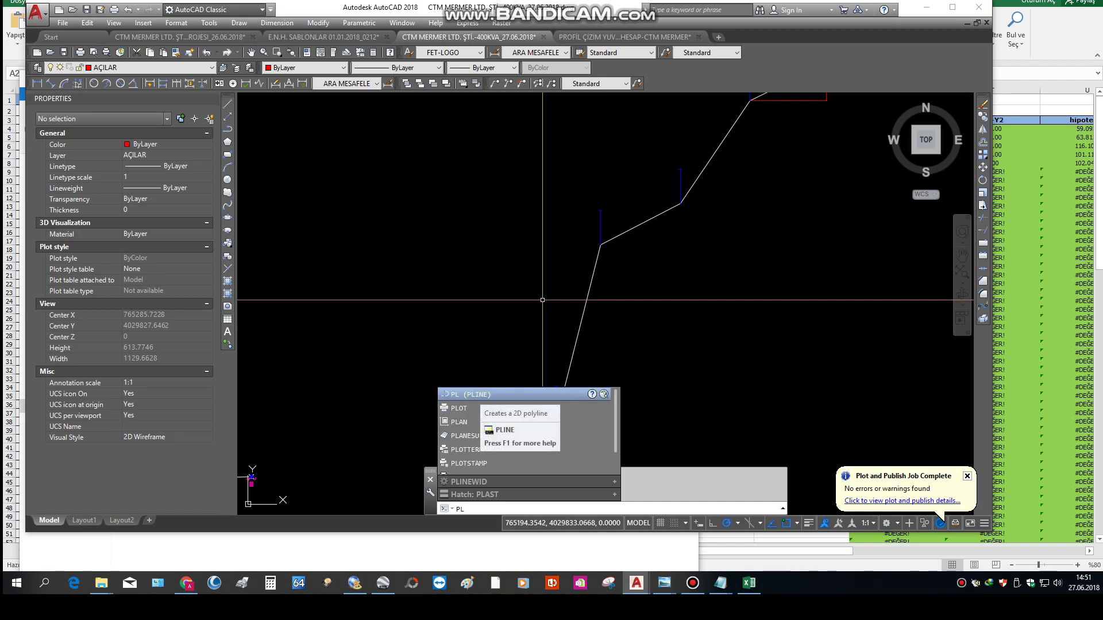
key("Return")
middle_click_drag(543, 300, 564, 219)
scroll(564, 349, "up", 3)
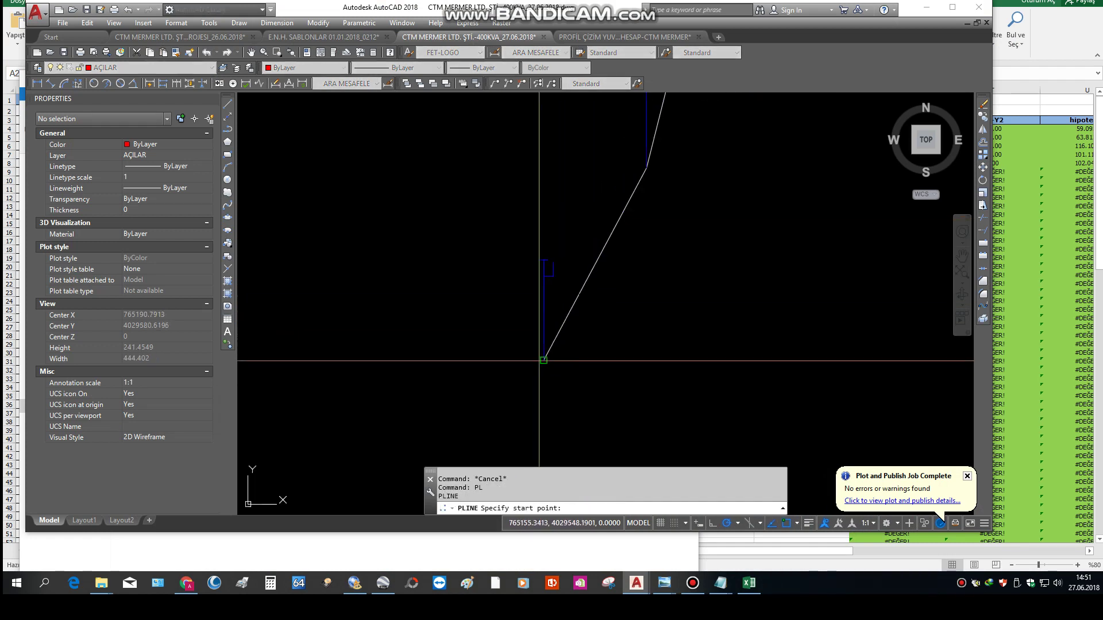
left_click(542, 362)
scroll(580, 312, "up", 1)
left_click(579, 308)
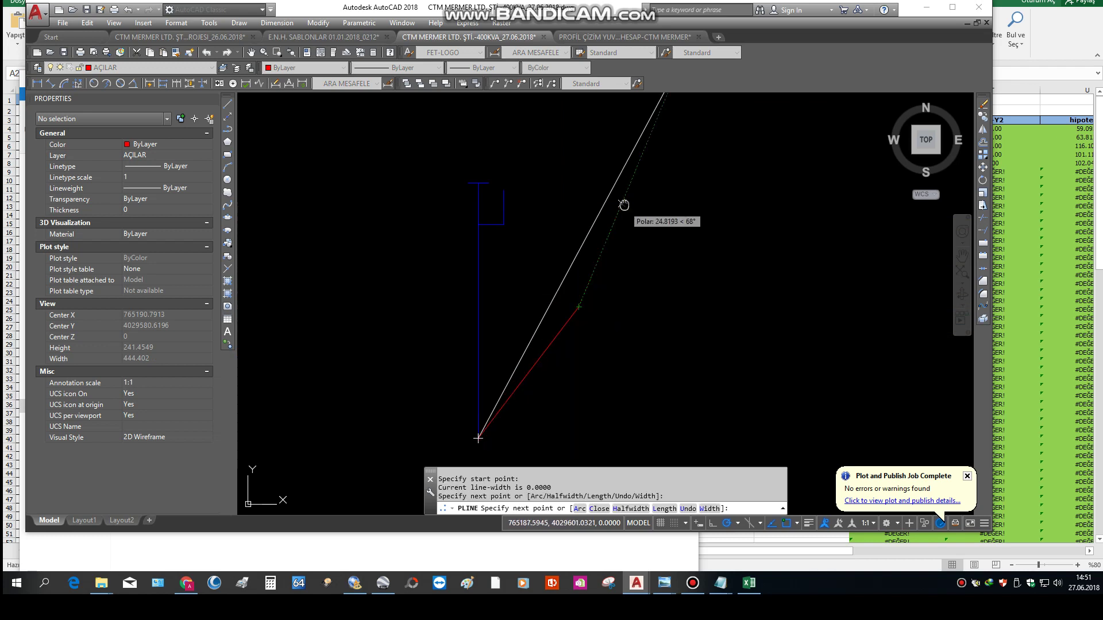
Step: Continue the red polyline with vertices up the profile, following the ground line and its bends
mouse_move(672, 117)
middle_mouse_down()
mouse_move(609, 228)
mouse_move(598, 190)
middle_mouse_up()
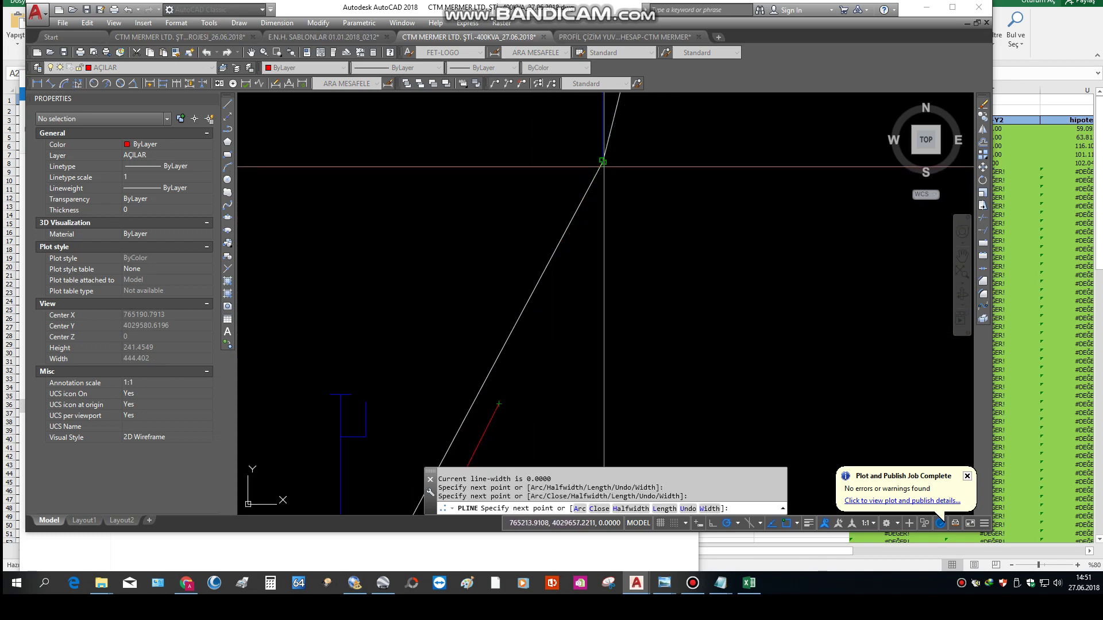
left_click(598, 158)
middle_click_drag(636, 109, 507, 346)
left_click(531, 310)
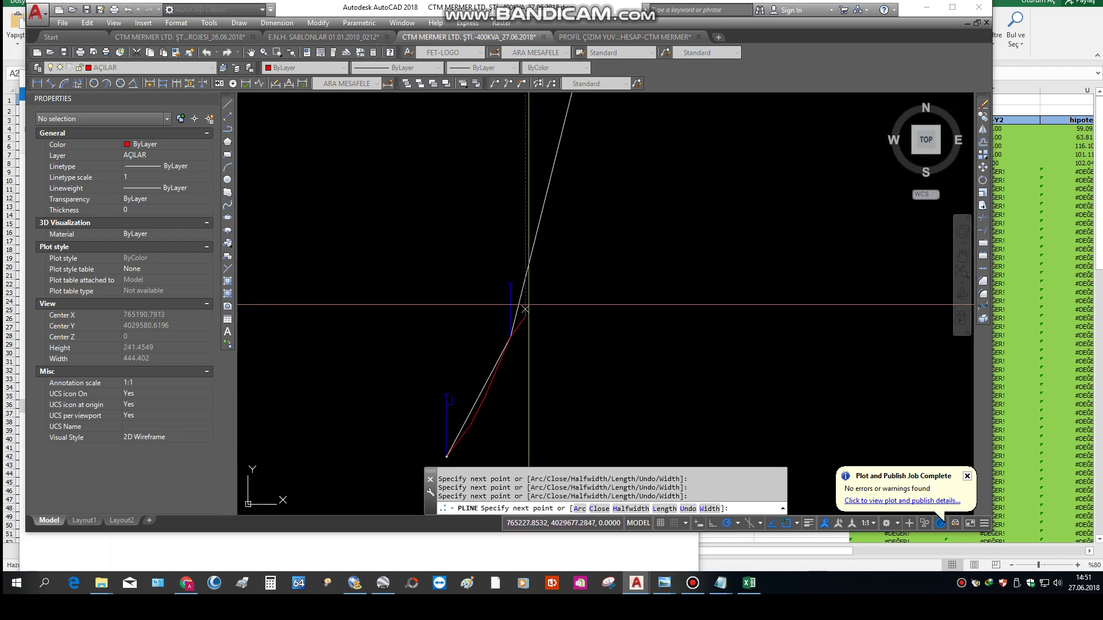
scroll(551, 298, "down", 5)
scroll(554, 253, "down", 2)
scroll(564, 193, "up", 4)
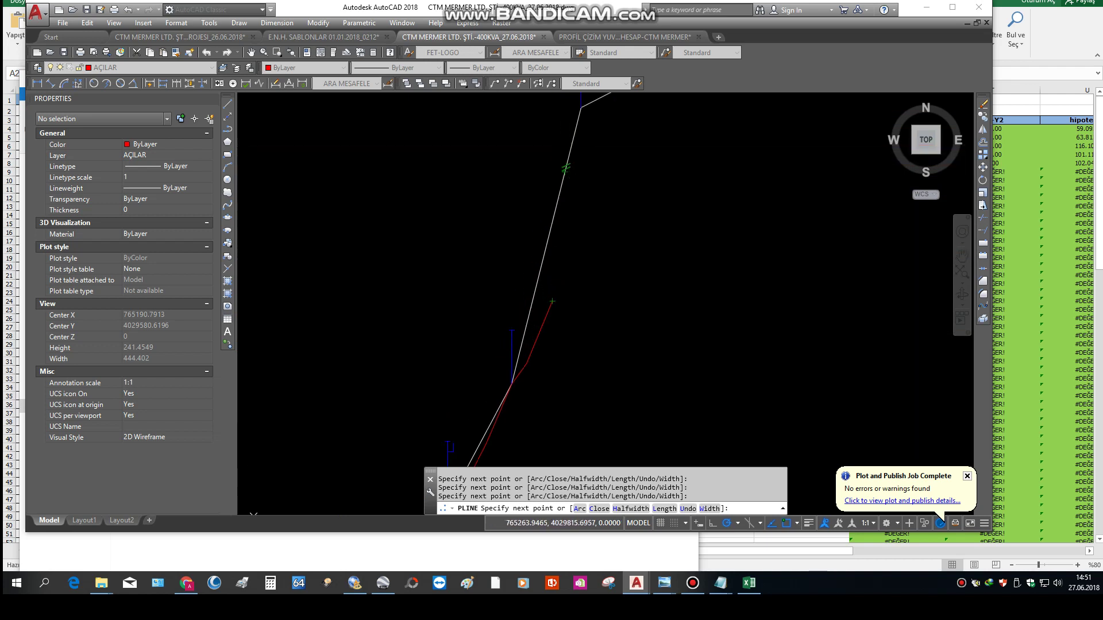
mouse_move(556, 290)
middle_mouse_down()
mouse_move(551, 252)
mouse_move(518, 315)
middle_mouse_up()
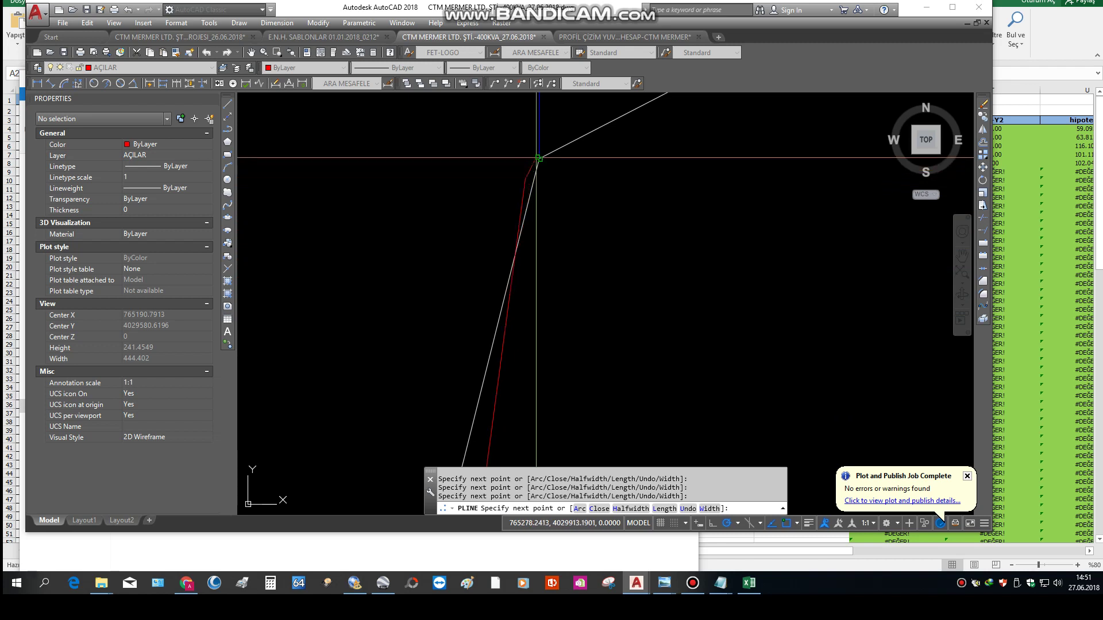
mouse_move(537, 176)
middle_mouse_down()
mouse_move(521, 228)
mouse_move(389, 422)
middle_mouse_up()
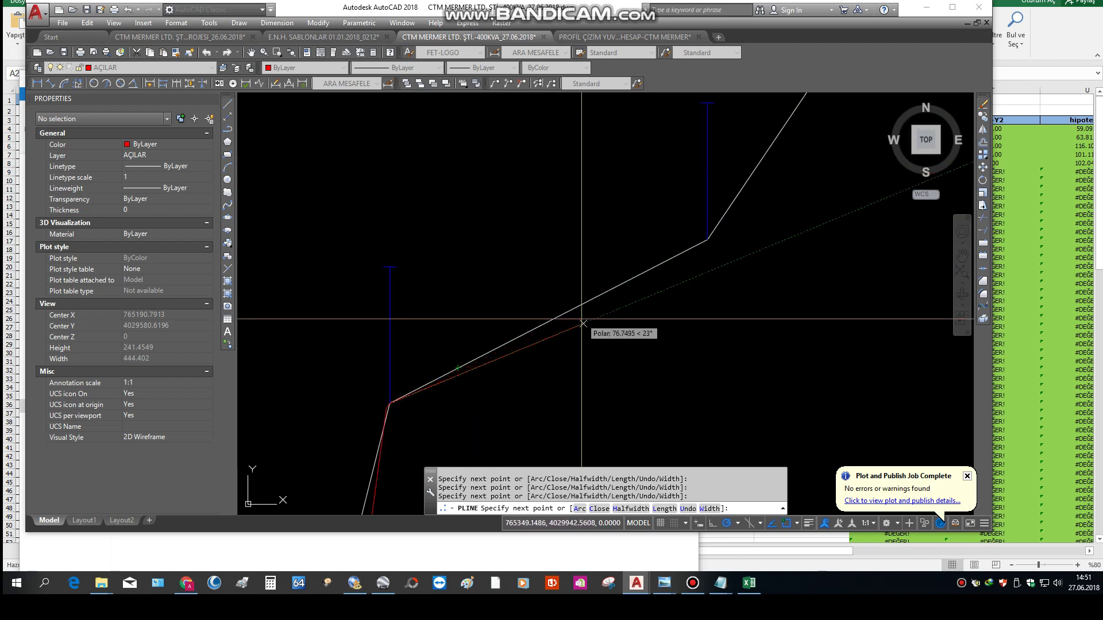
left_click(563, 332)
scroll(670, 235, "up", 2)
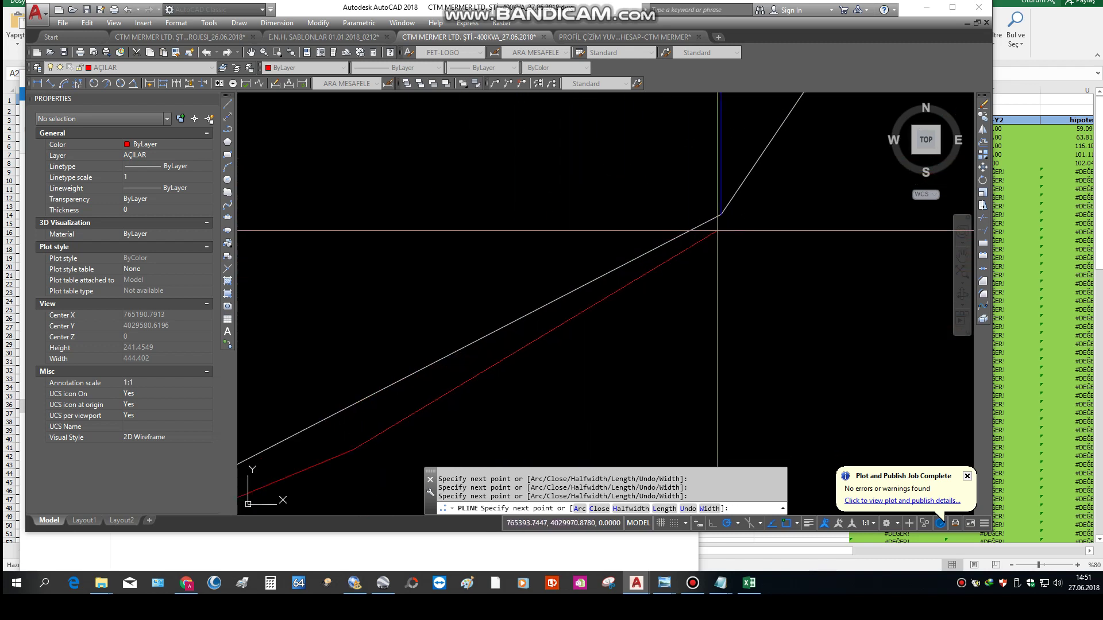
scroll(650, 295, "down", 4)
scroll(650, 295, "down", 3)
scroll(562, 369, "up", 5)
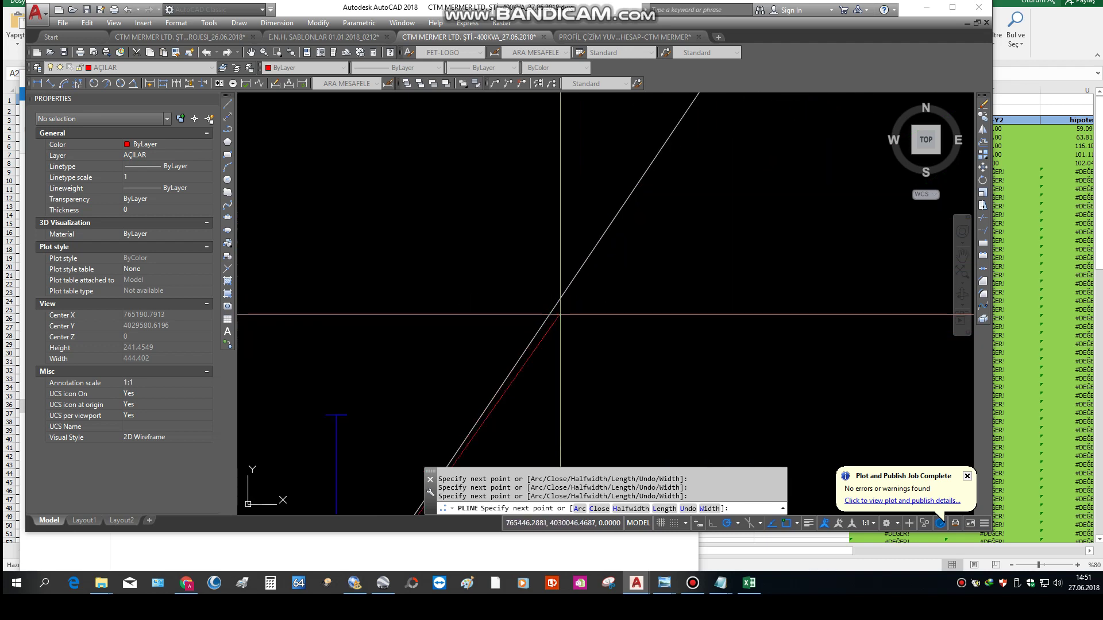
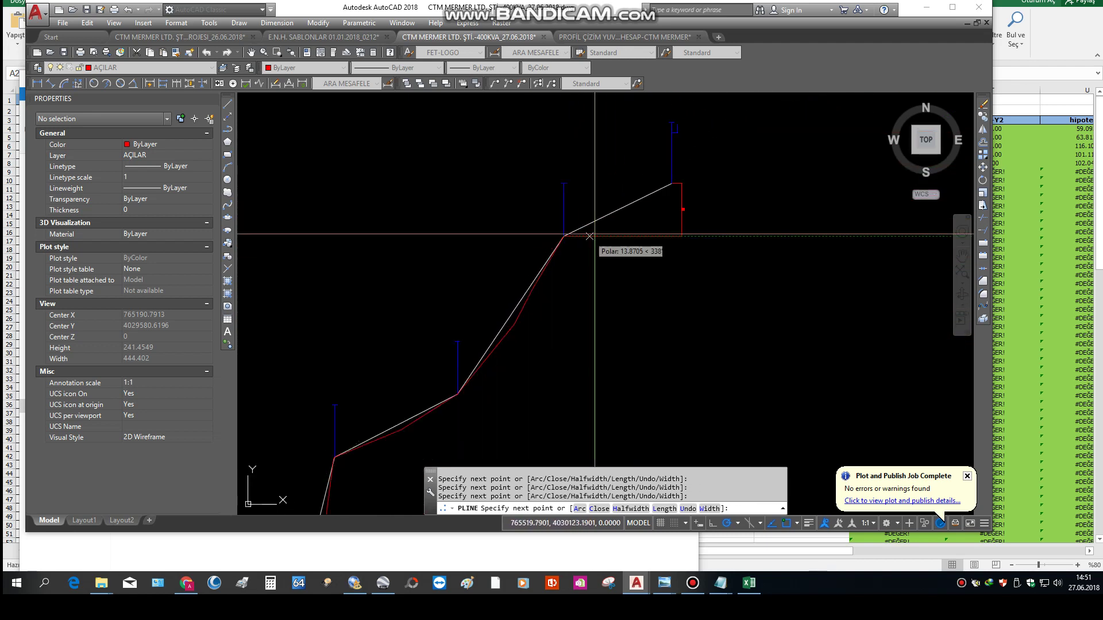
Step: End the red profile polyline at the last pole's top corner and clear any selection
scroll(601, 242, "up", 2)
scroll(506, 293, "up", 4)
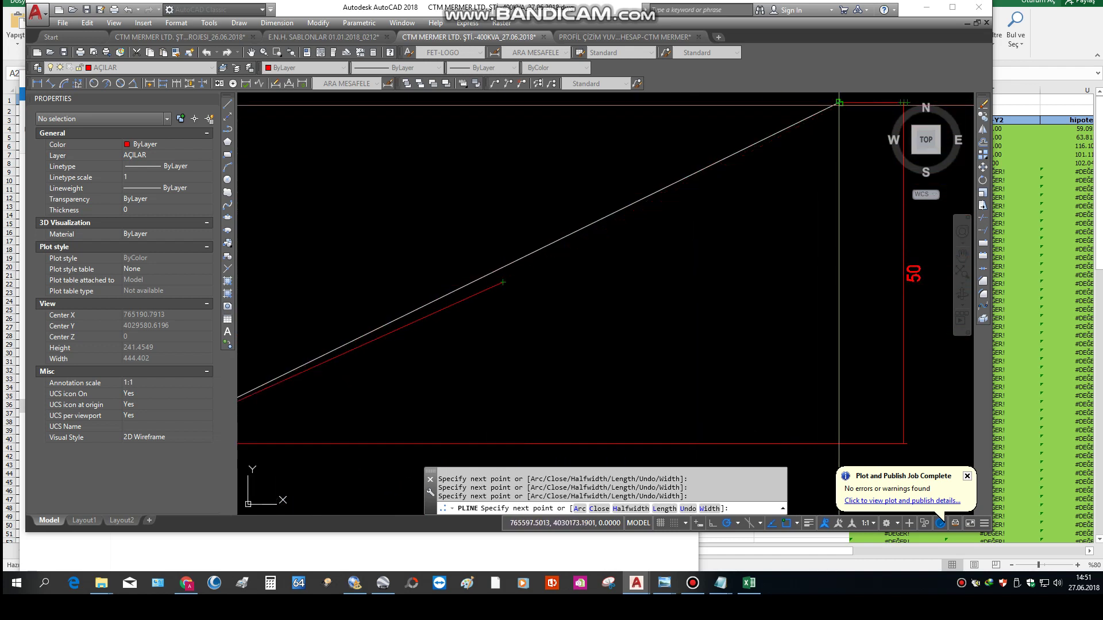
scroll(760, 140, "down", 2)
scroll(795, 140, "down", 2)
key("Escape")
scroll(628, 229, "down", 2)
scroll(584, 271, "down", 3)
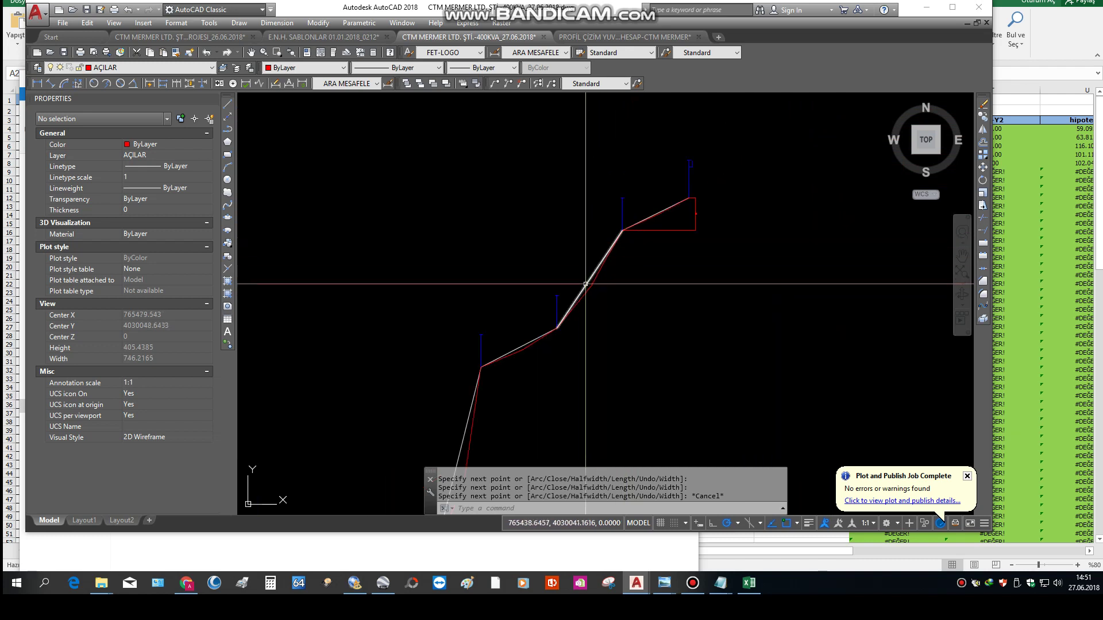
left_click(579, 292)
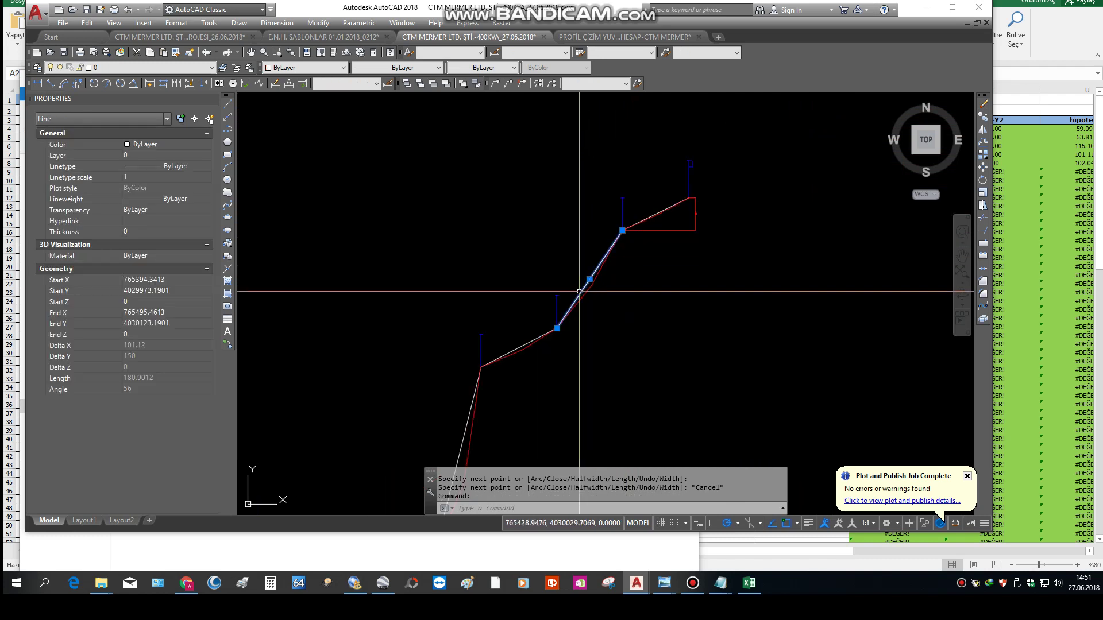
key("Escape")
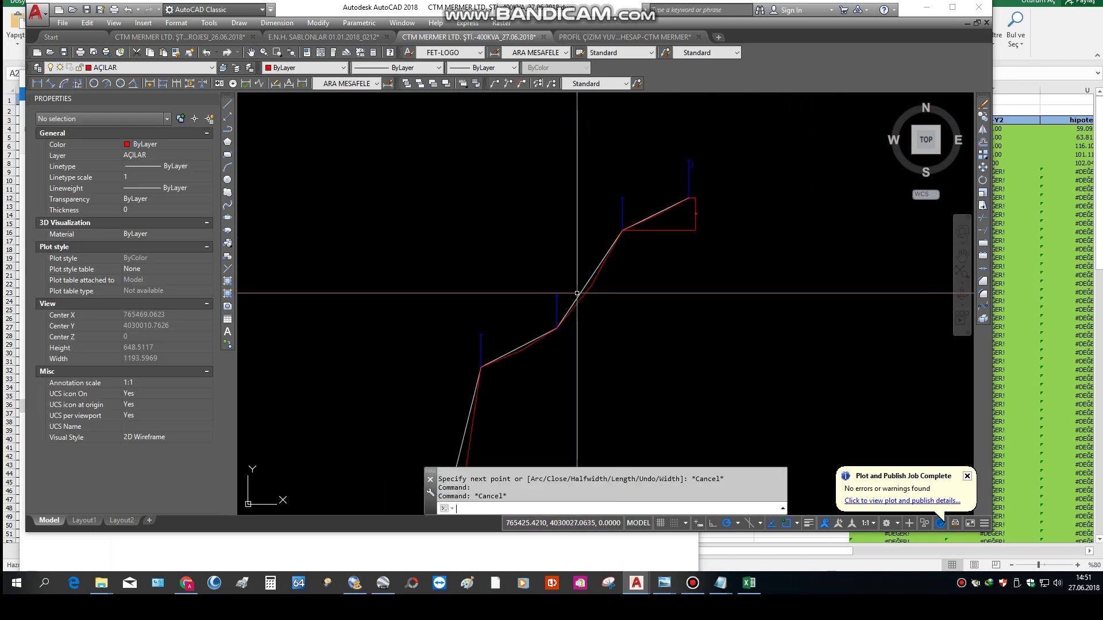
key("Escape")
Step: Start a QSELECT quick selection scoped to a window around the profile
type("QS")
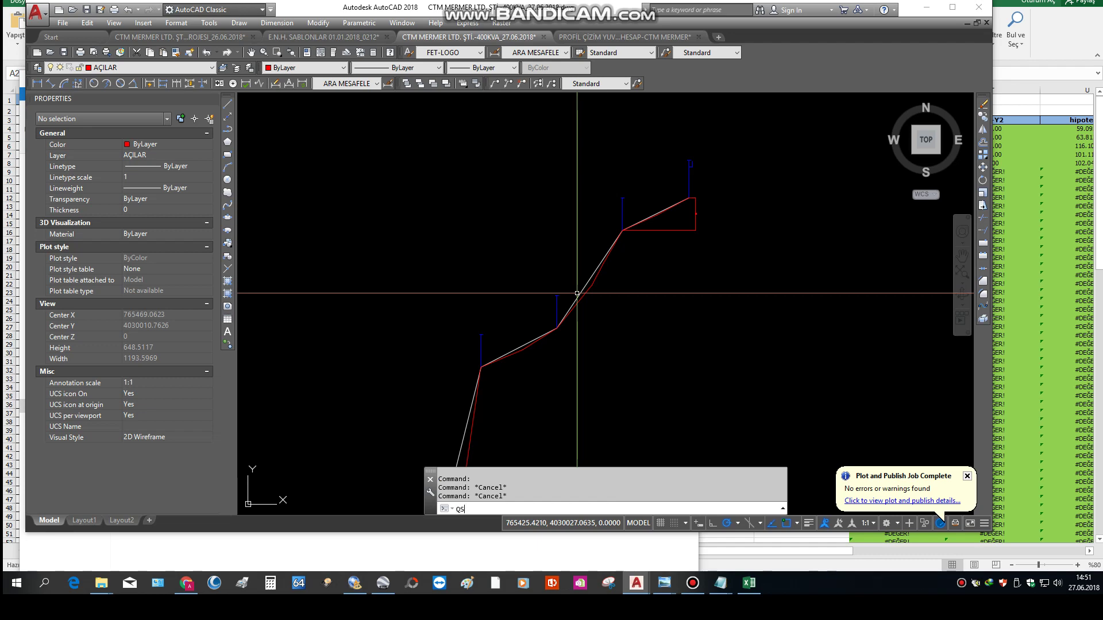
type("ELECT")
key("Return")
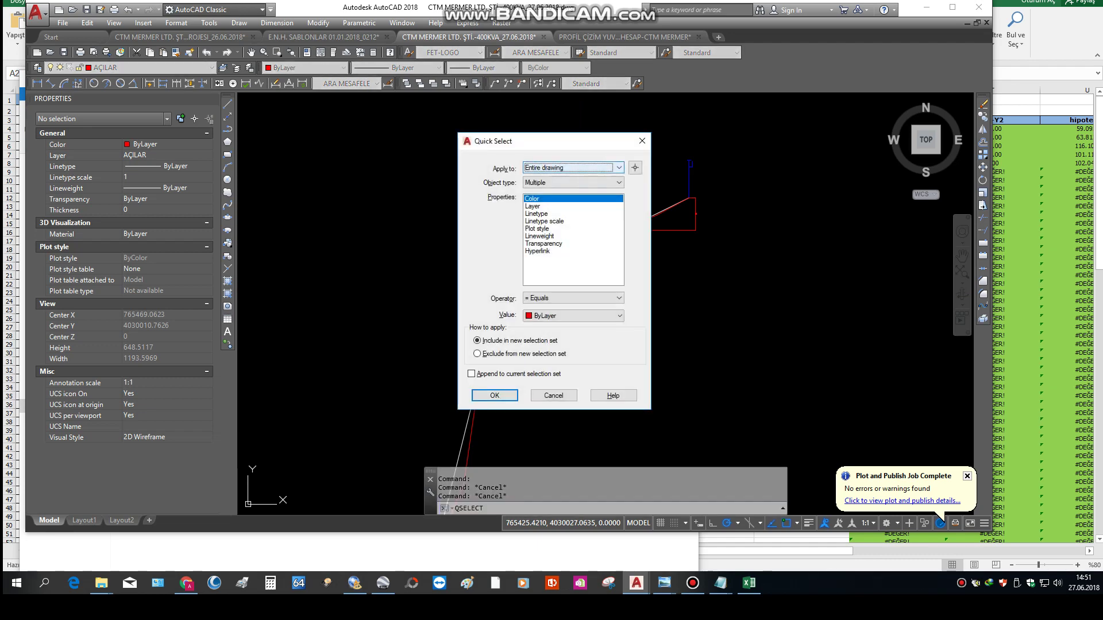
left_click(634, 167)
scroll(715, 172, "down", 3)
left_click(716, 169)
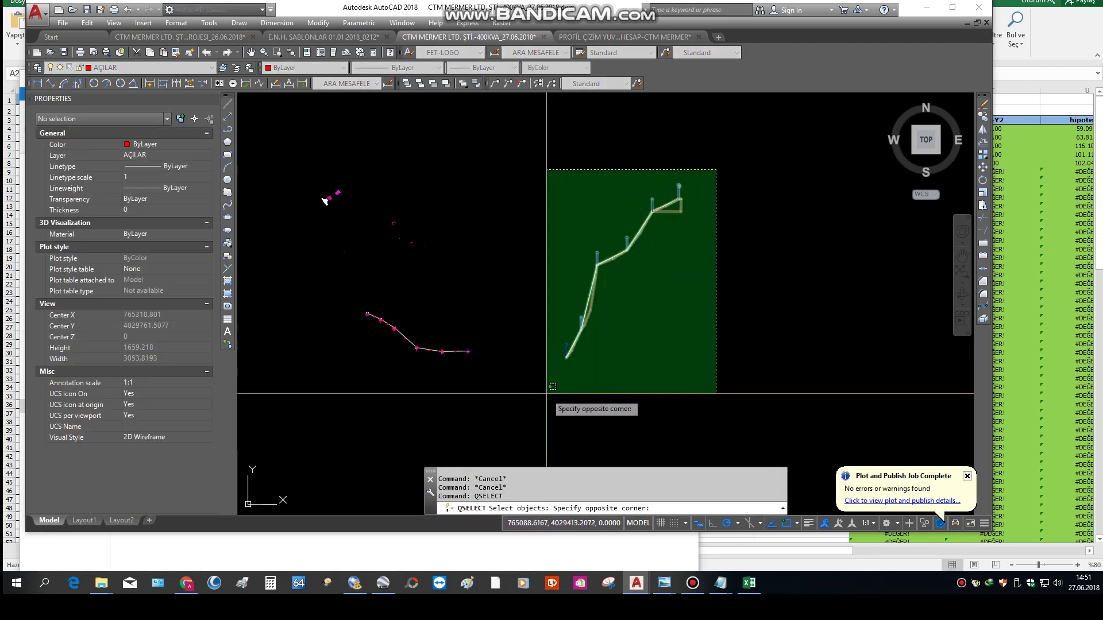
left_click(552, 386)
Step: Filter for Line objects on layer 0 and delete the five helper lines
left_click(574, 182)
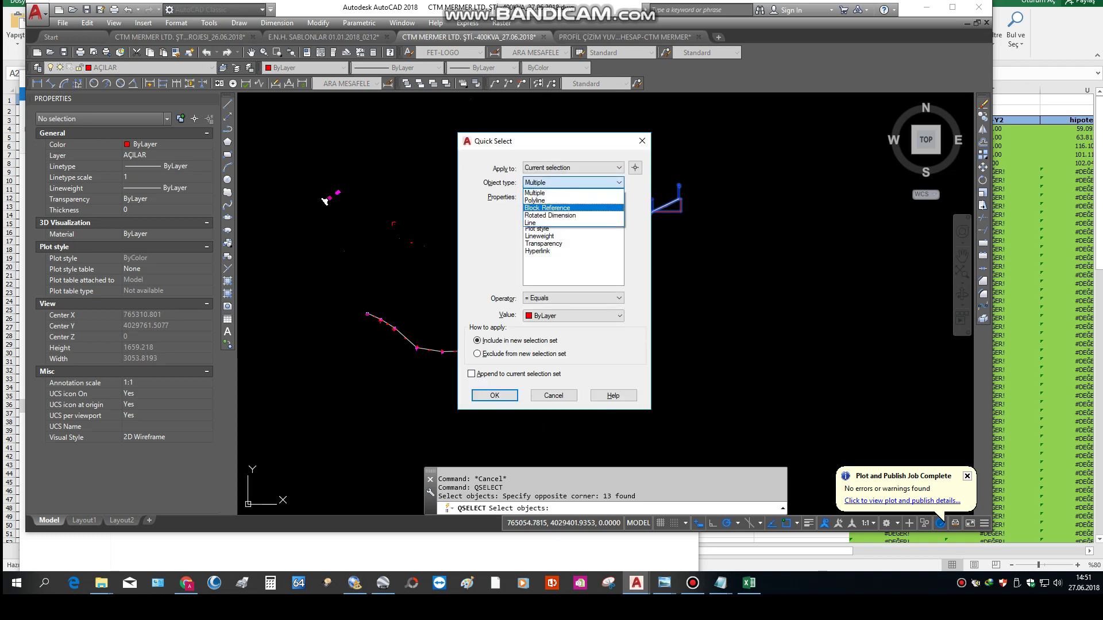
left_click(529, 222)
left_click(532, 206)
left_click(619, 315)
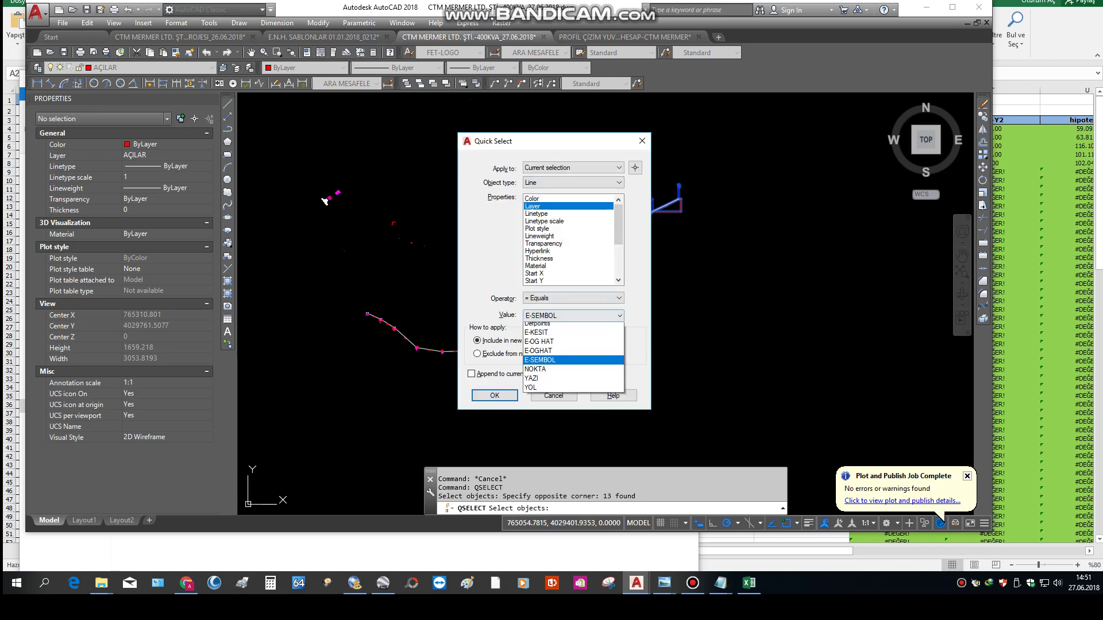
type("0")
key("Return")
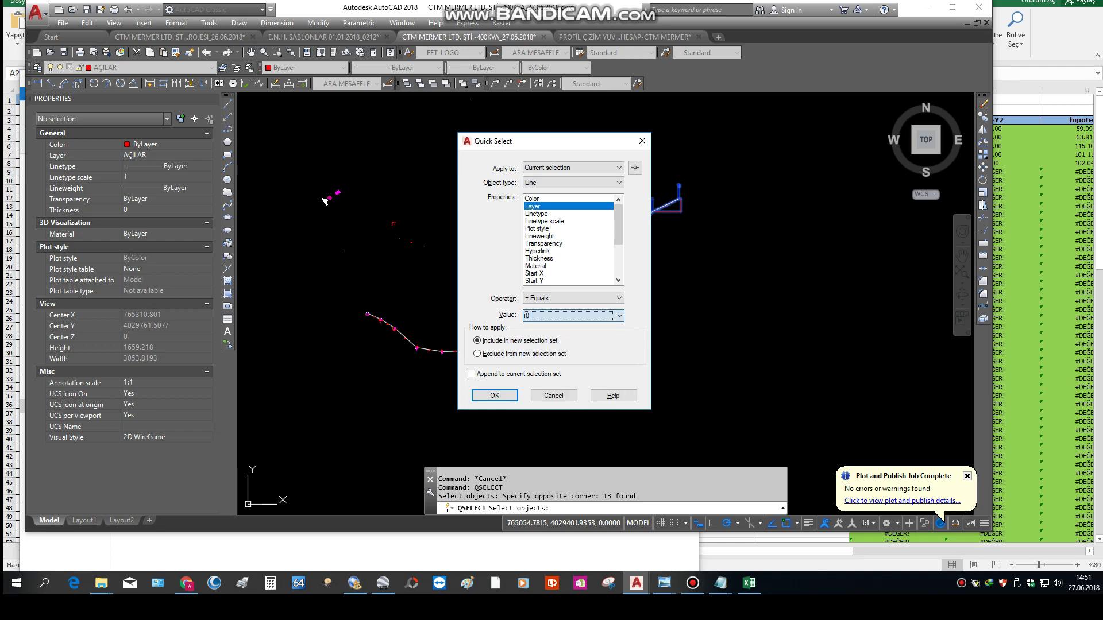
key("Return")
key("Delete")
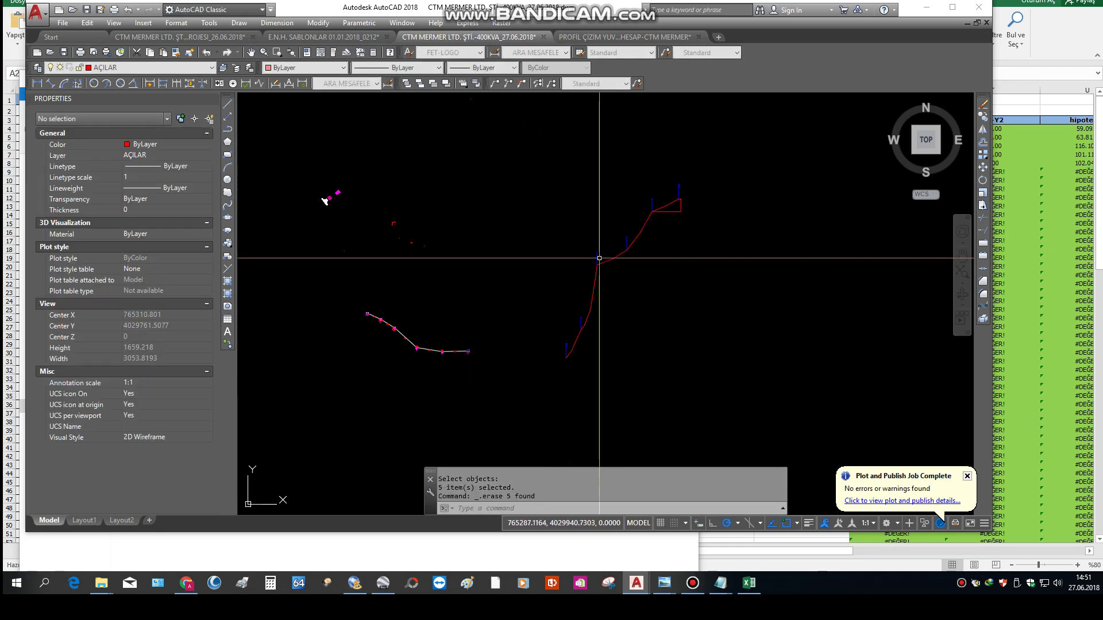
Step: Delete the vertical dimension beside the last pole
scroll(599, 259, "up", 1)
scroll(591, 270, "up", 3)
scroll(592, 270, "down", 3)
scroll(573, 337, "up", 3)
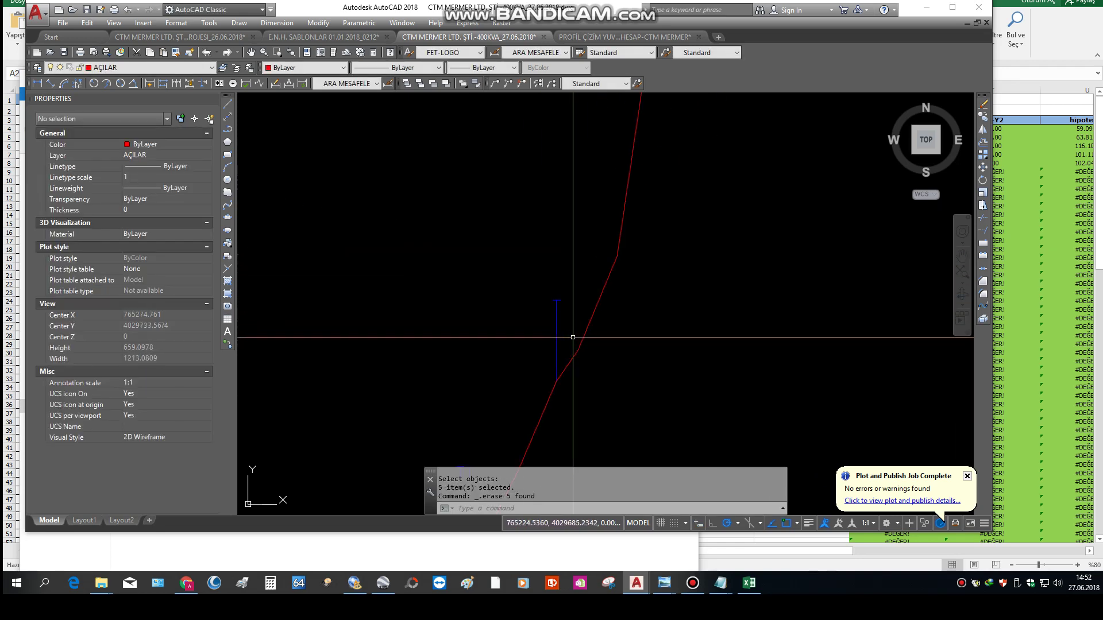
scroll(564, 247, "down", 3)
left_click_drag(565, 247, 516, 332)
middle_click_drag(515, 332, 600, 219)
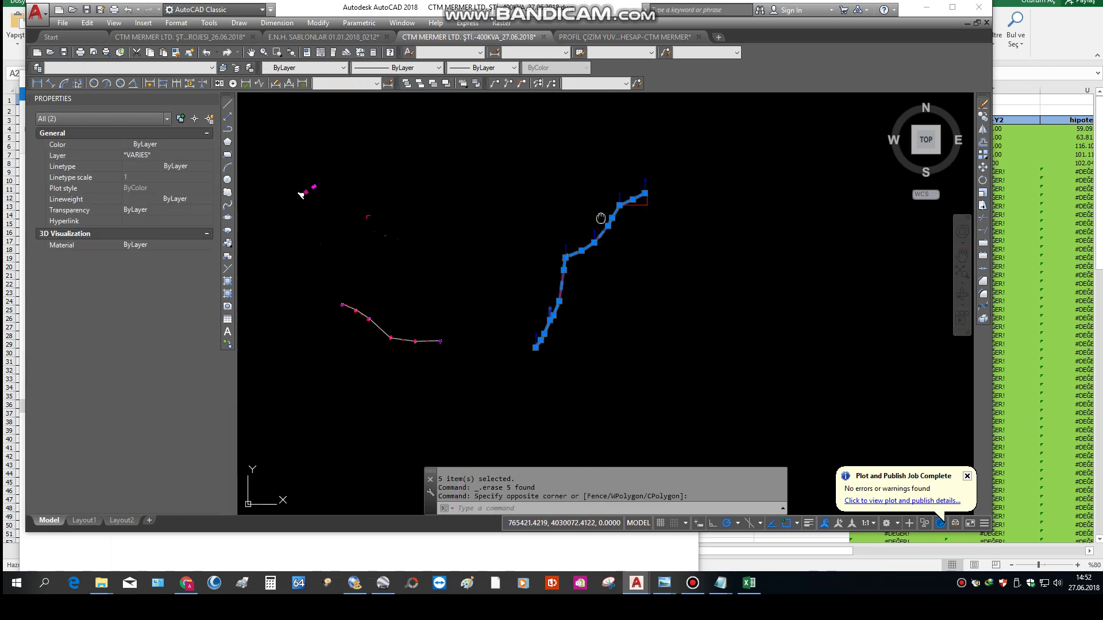
scroll(600, 219, "up", 2)
key("Escape")
key("Escape")
left_click(714, 217)
scroll(645, 192, "up", 3)
left_click(623, 268)
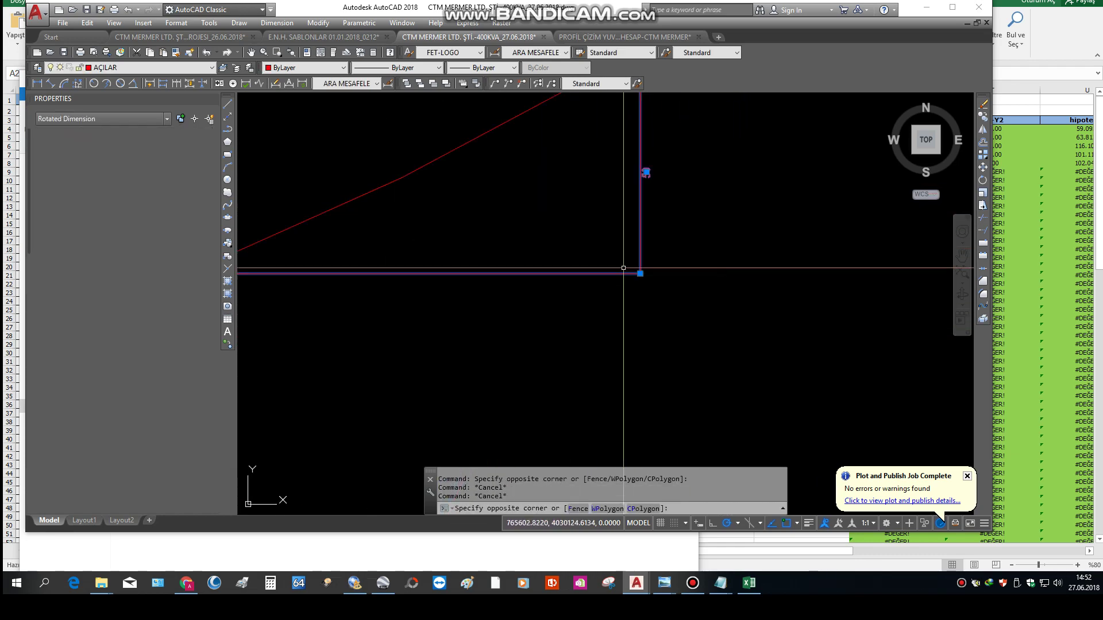
key("Delete")
scroll(623, 268, "down", 5)
scroll(660, 218, "down", 2)
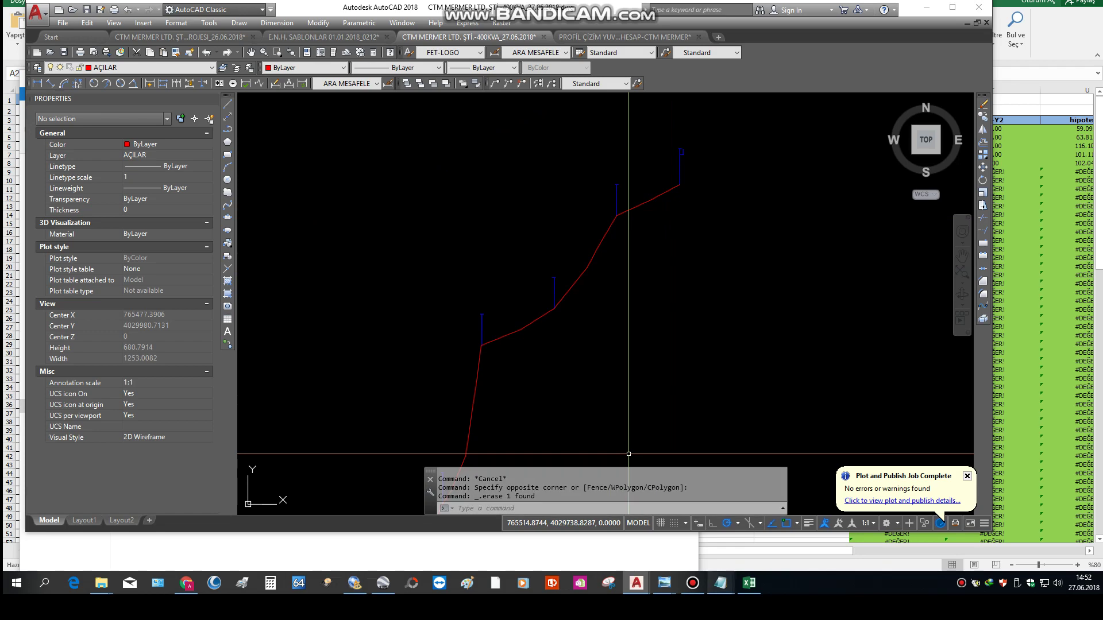
Step: Add a 'SEHİM ŞABLONLARI' heading line to the notes
left_click(721, 583)
key("Return")
key("Return")
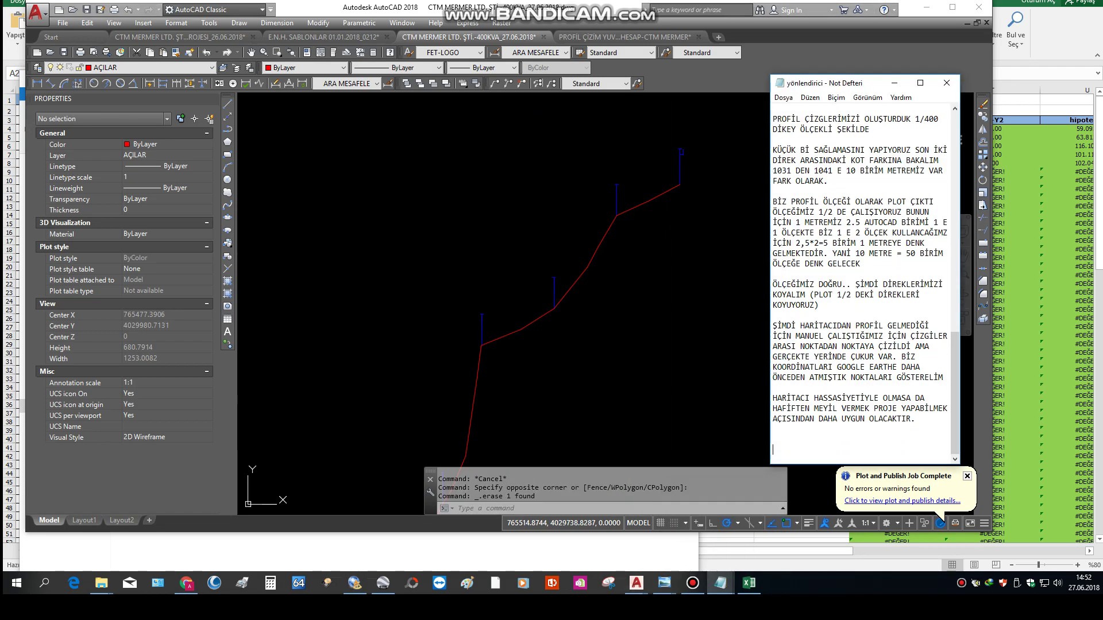
type("SEHİM ŞABL")
type("ONLARINI ATAL")
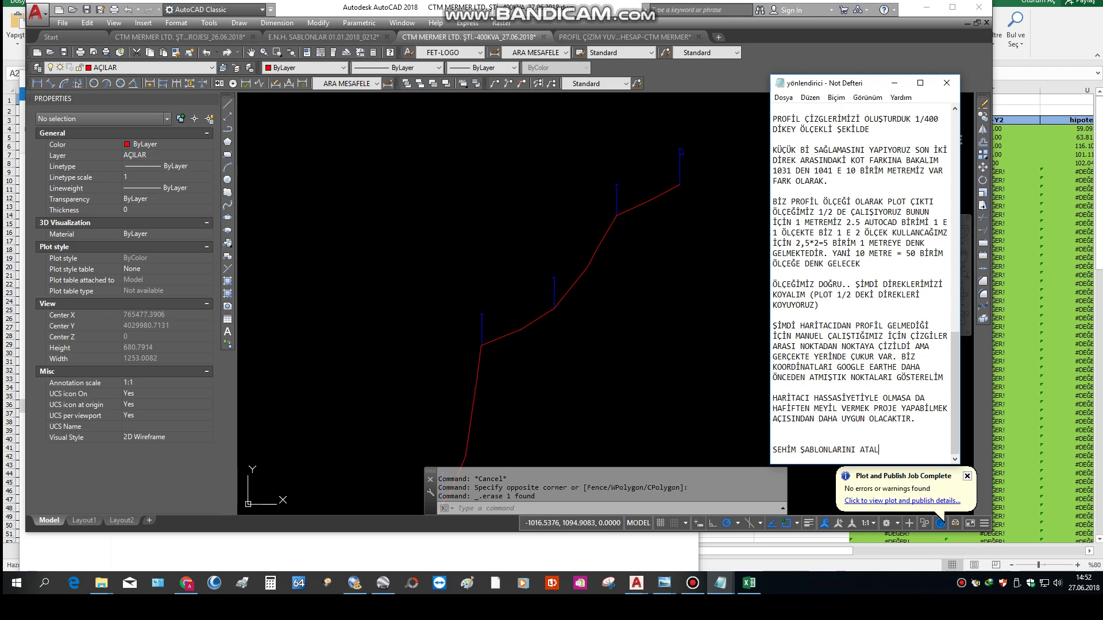
key("Return")
key("Return")
type("600-")
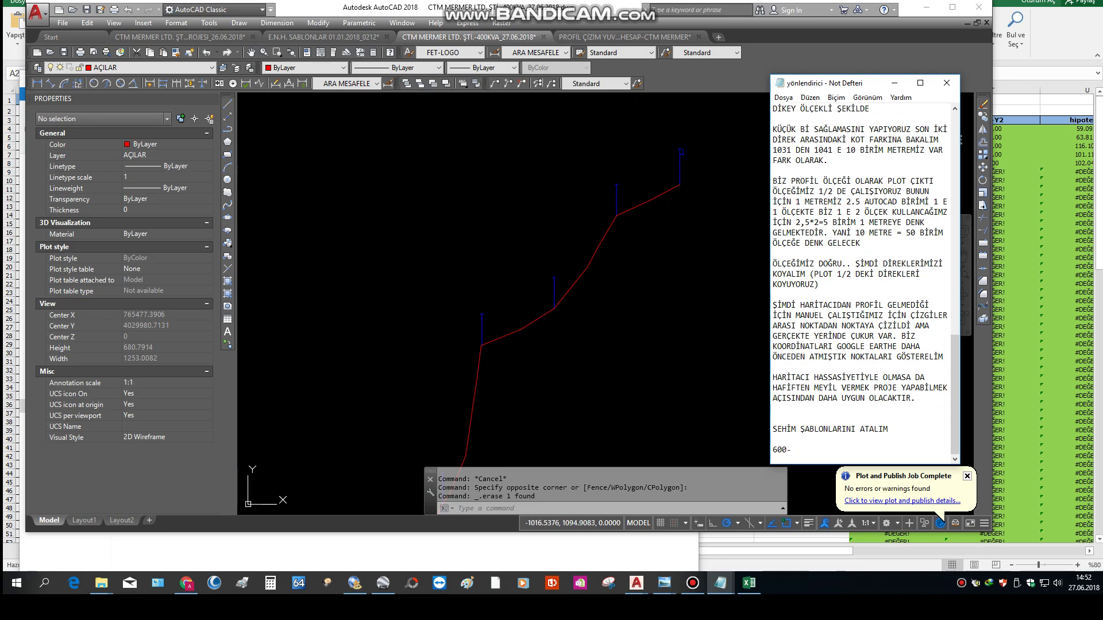
Step: Type the span-range notes, marking 600–900 m spans as region 2 and starting the project remark
type("1600")
type("ASI KOT 3. BÖLGE")
type("DİYE GEÇER")
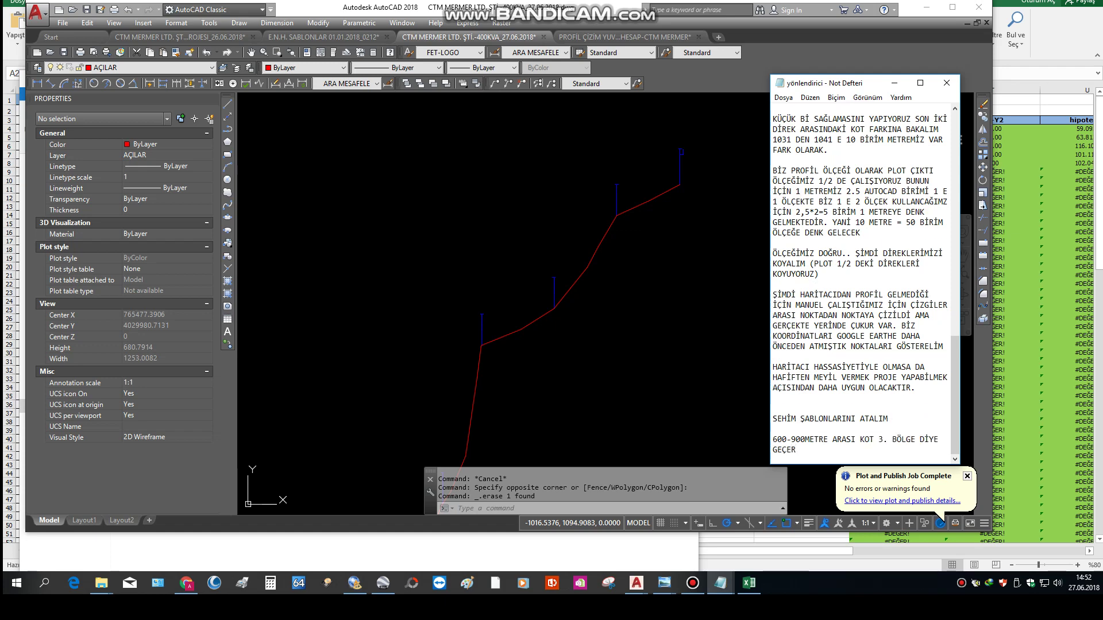
key("Return")
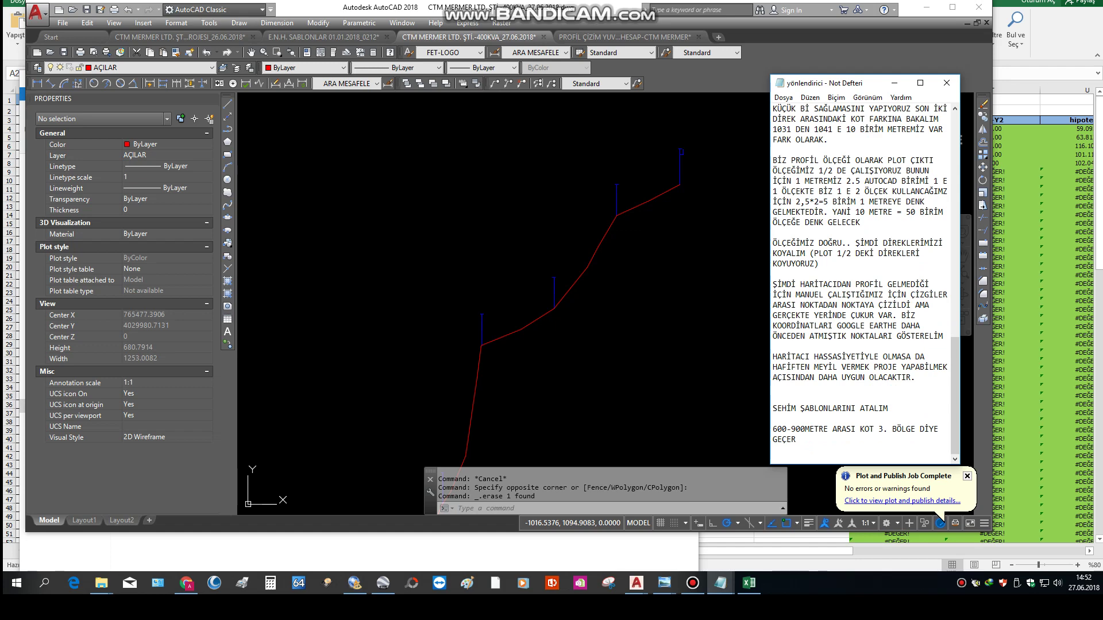
key("BackSpace")
type("2")
type("METRE ARASI KOT 3. BÖ")
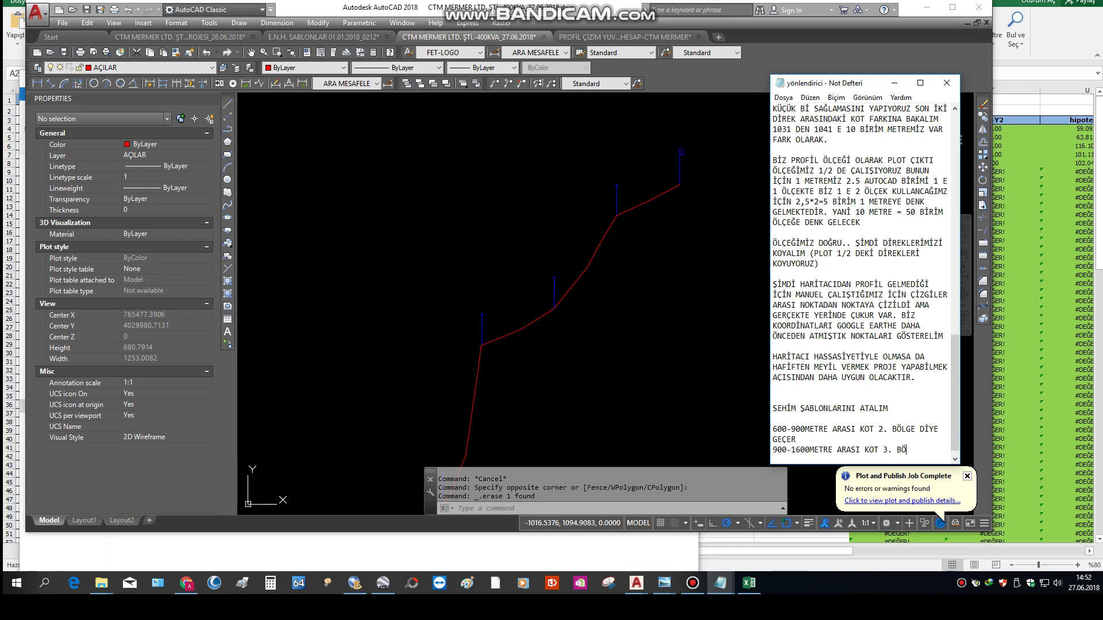
type("LGE DİYE GE")
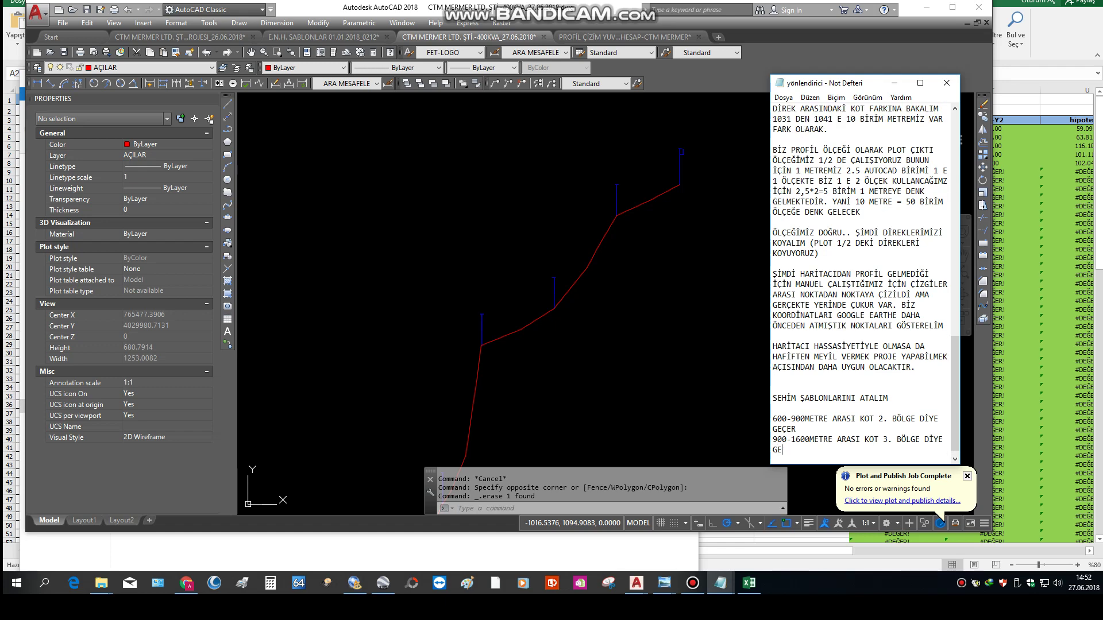
type("ÇER")
type(" BİZİM PROJEMİZ DE 3. BÖLGEDE..")
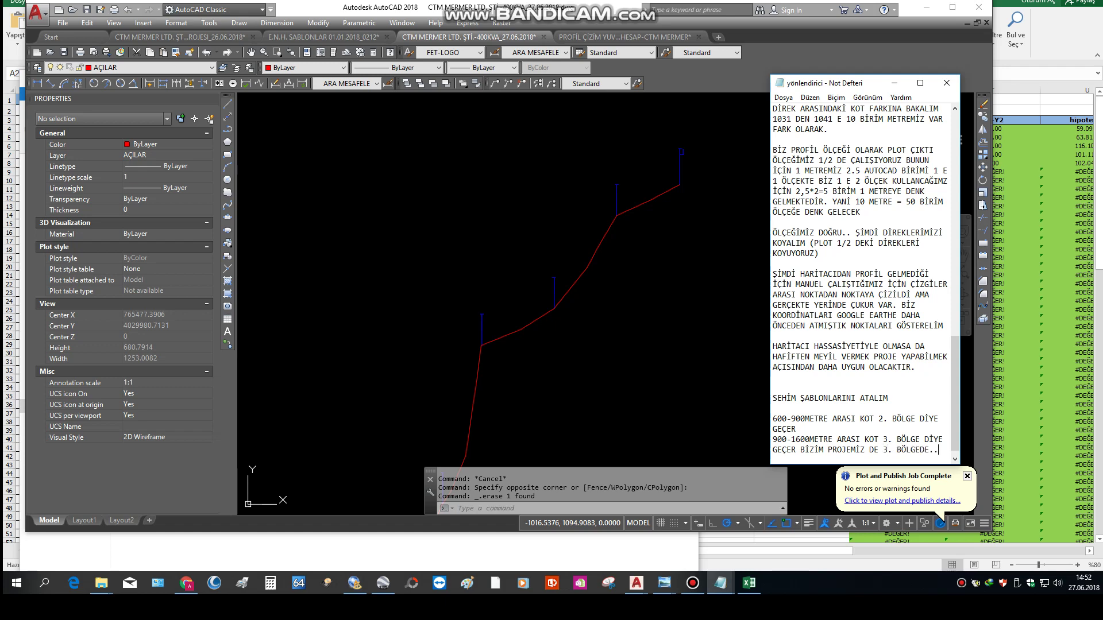
Step: Bring the SWALLOW SABLONLARI templates into view in the E.N.H. SABLONLAR drawing
left_click(641, 249)
scroll(641, 249, "down", 15)
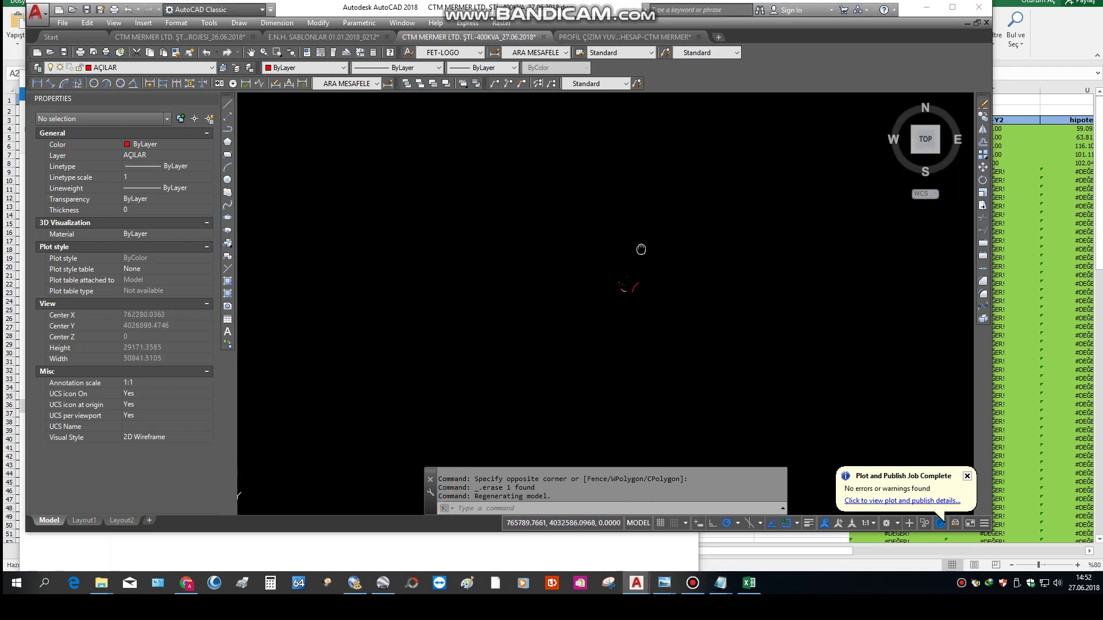
left_click(323, 37)
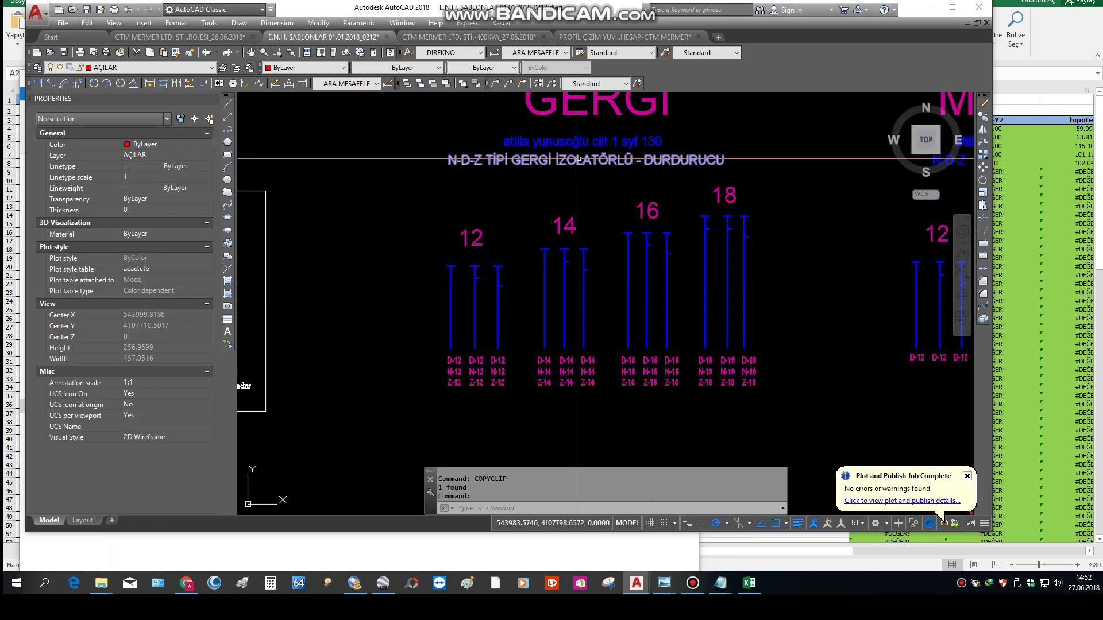
scroll(608, 218, "down", 6)
scroll(609, 215, "down", 4)
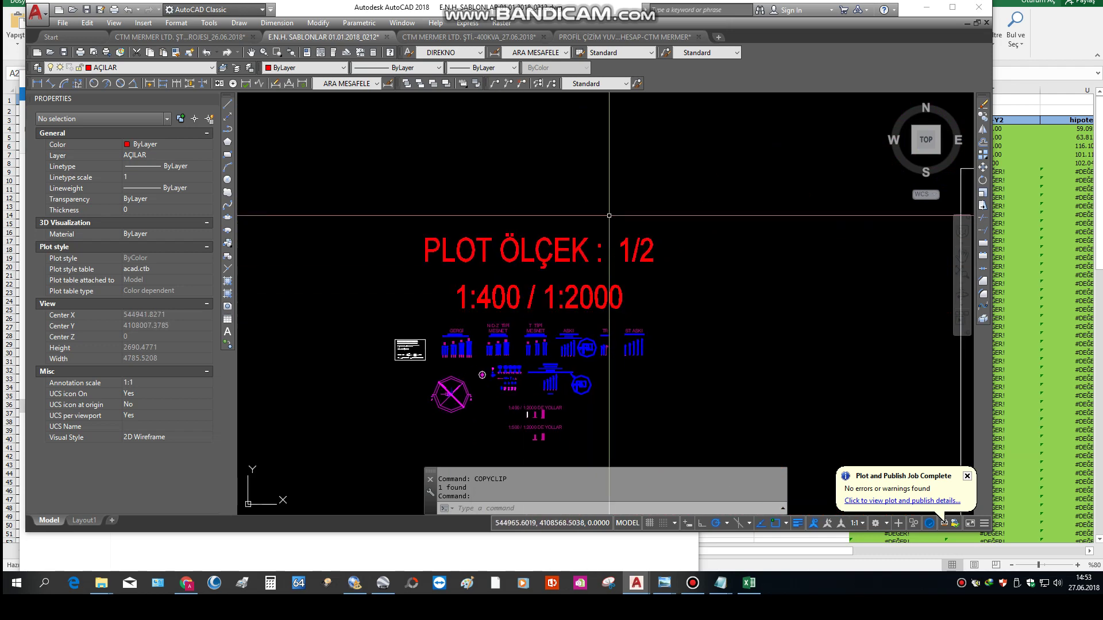
middle_click_drag(609, 215, 632, 115)
scroll(658, 316, "up", 3)
scroll(659, 315, "up", 2)
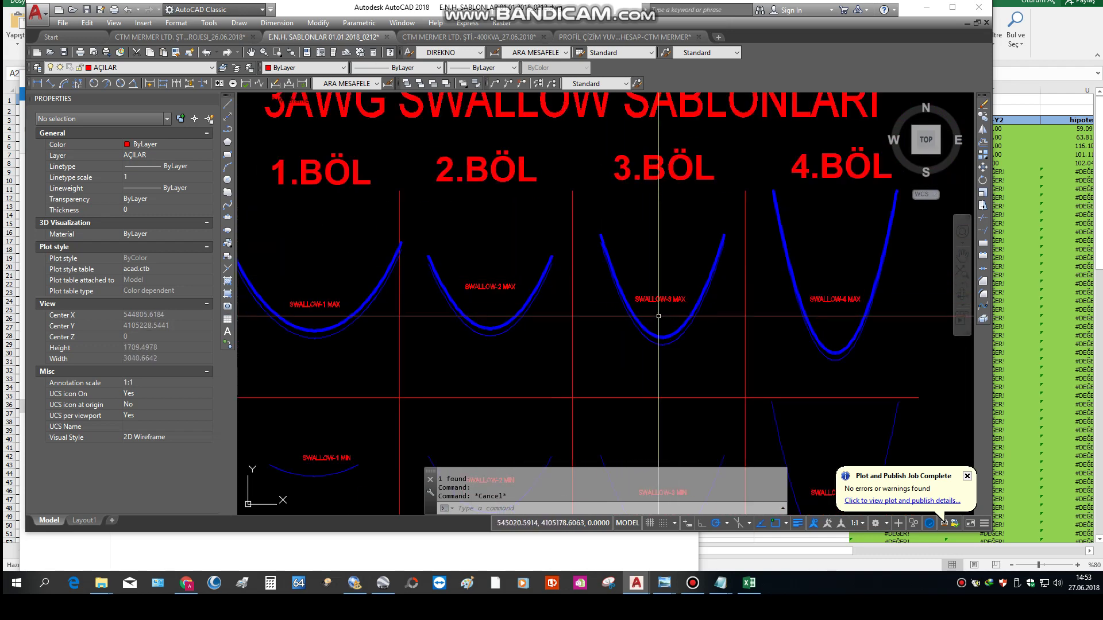
Step: Copy the 3.BÖL swallow template to the clipboard and return to the profile drawing
left_click_drag(660, 318, 647, 333)
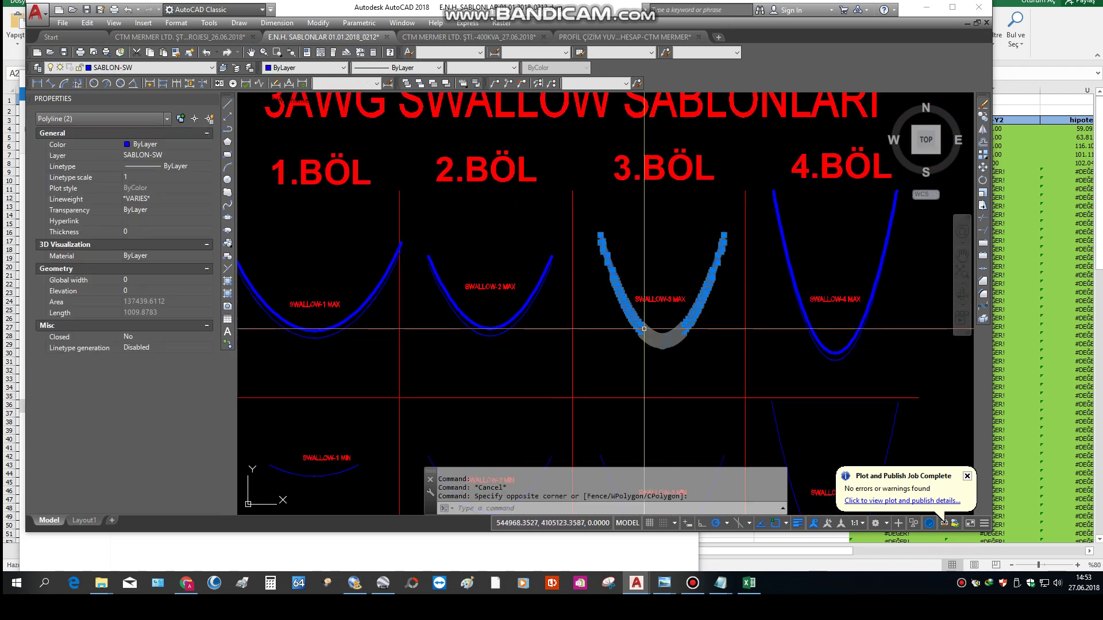
scroll(645, 323, "down", 2)
right_click(648, 318)
left_click(692, 63)
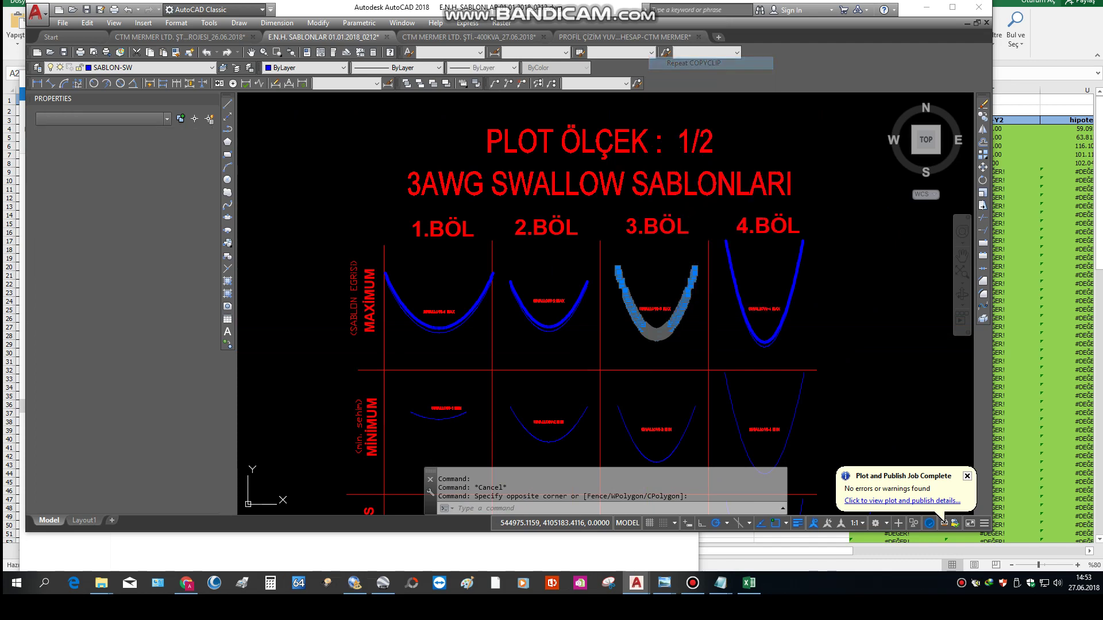
key("ctrl+Tab")
Step: Paste the 3.BÖL template with PASTECLIP above the profile
scroll(623, 270, "up", 4)
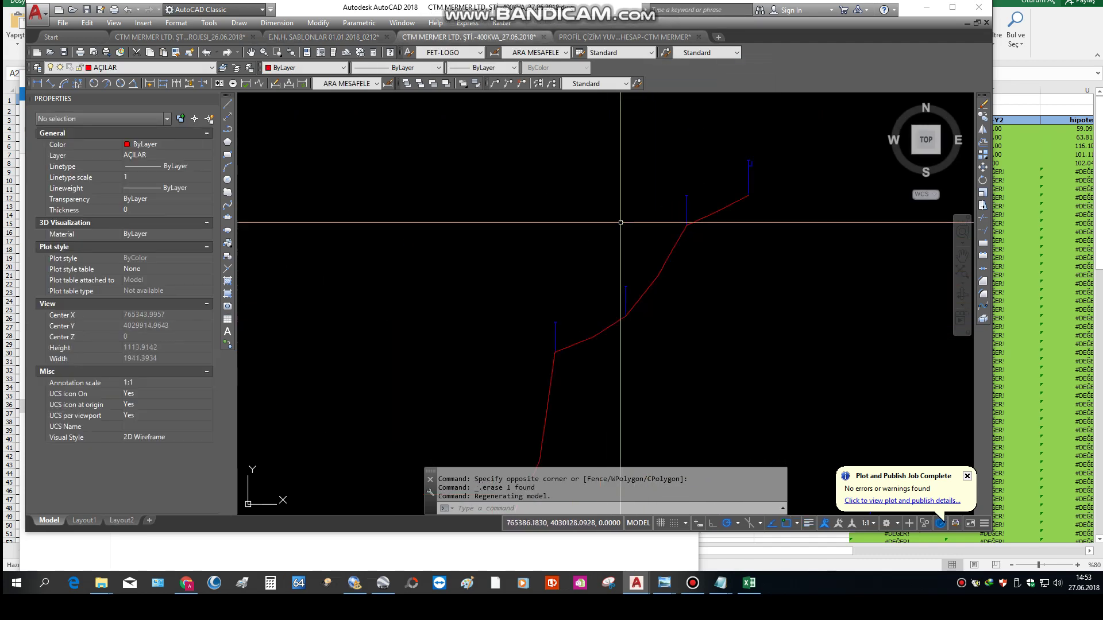
right_click(600, 203)
mouse_move(639, 222)
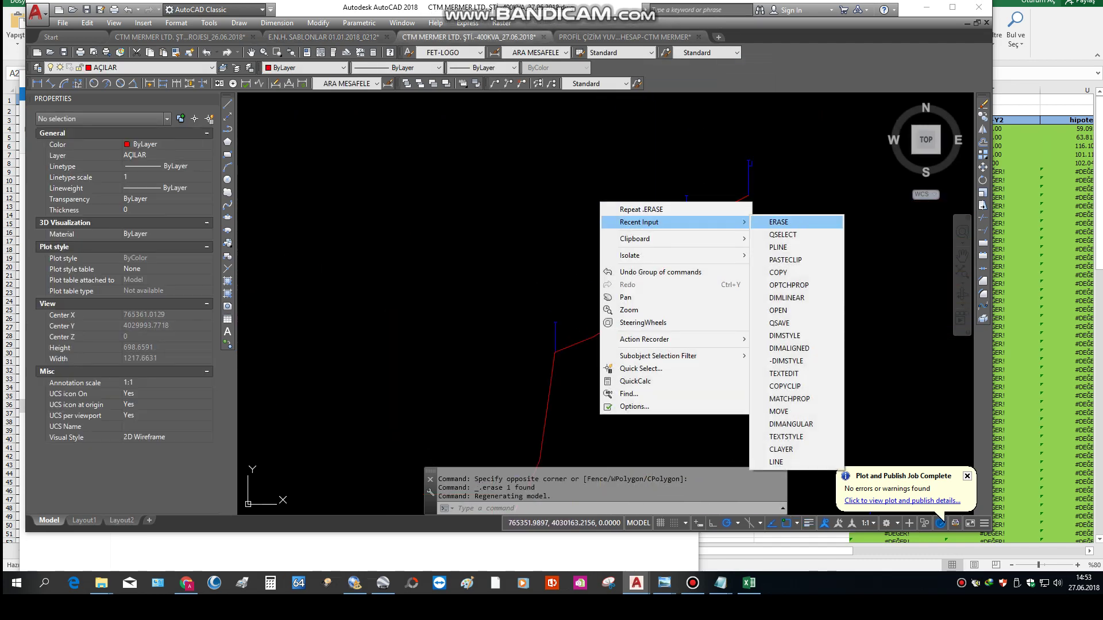
left_click(785, 260)
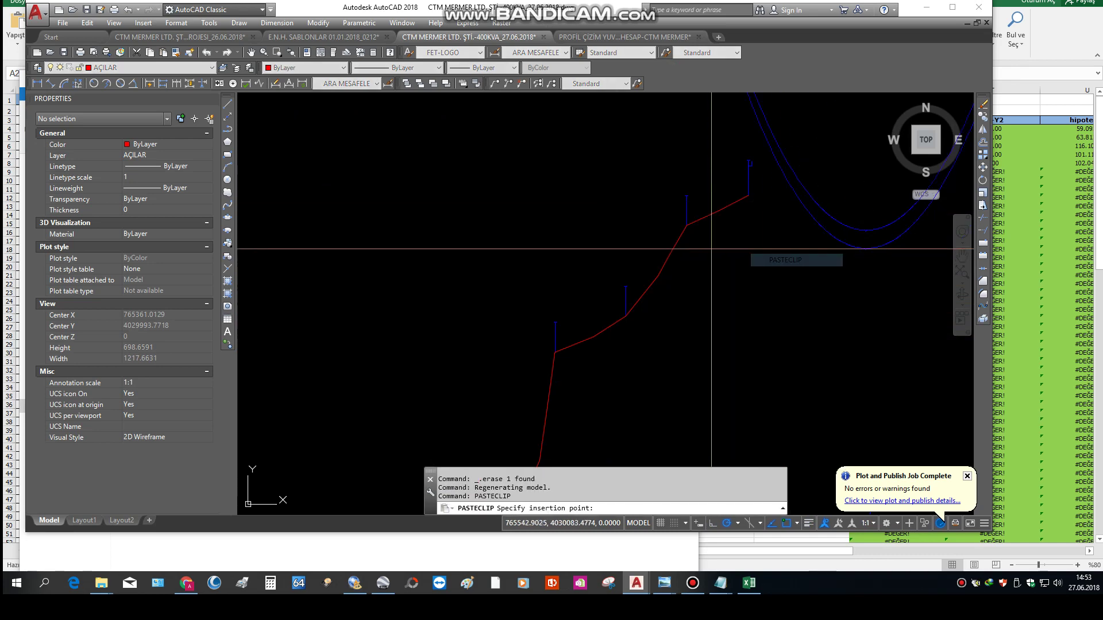
scroll(592, 224, "down", 6)
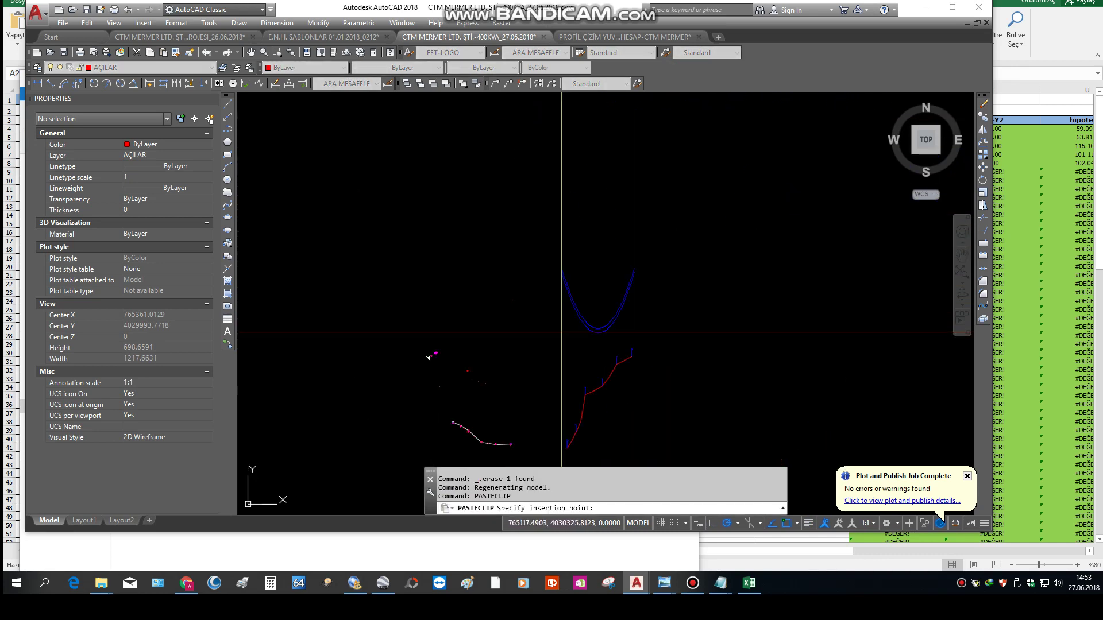
key("Escape")
left_click(584, 224)
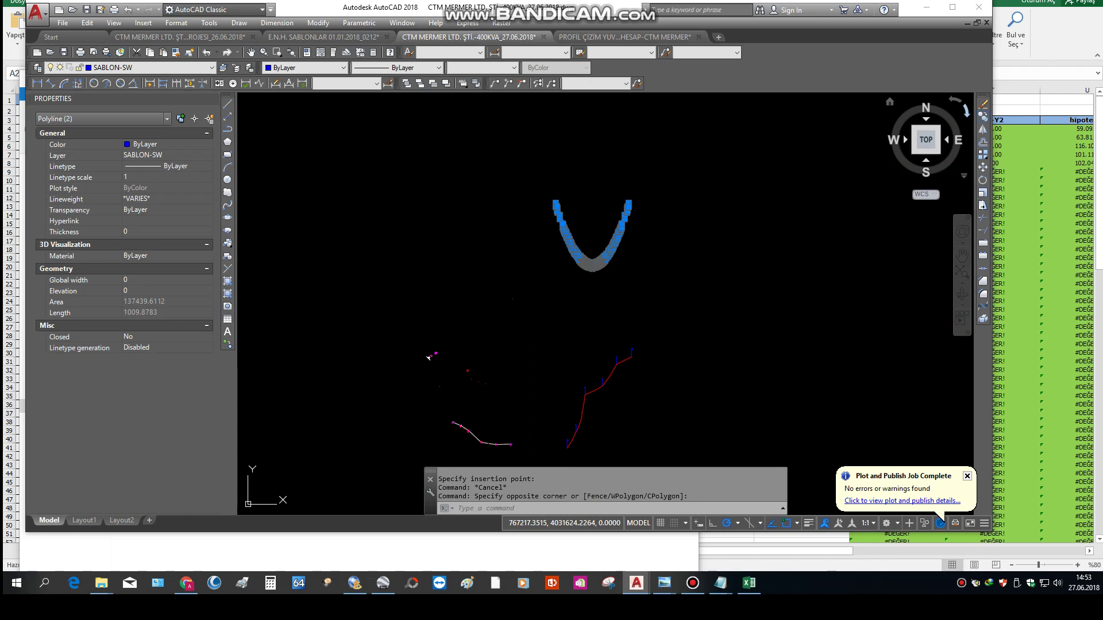
Step: Copy the template curves from their bottom point onto a pole top
left_click(622, 239)
type("co")
key("Return")
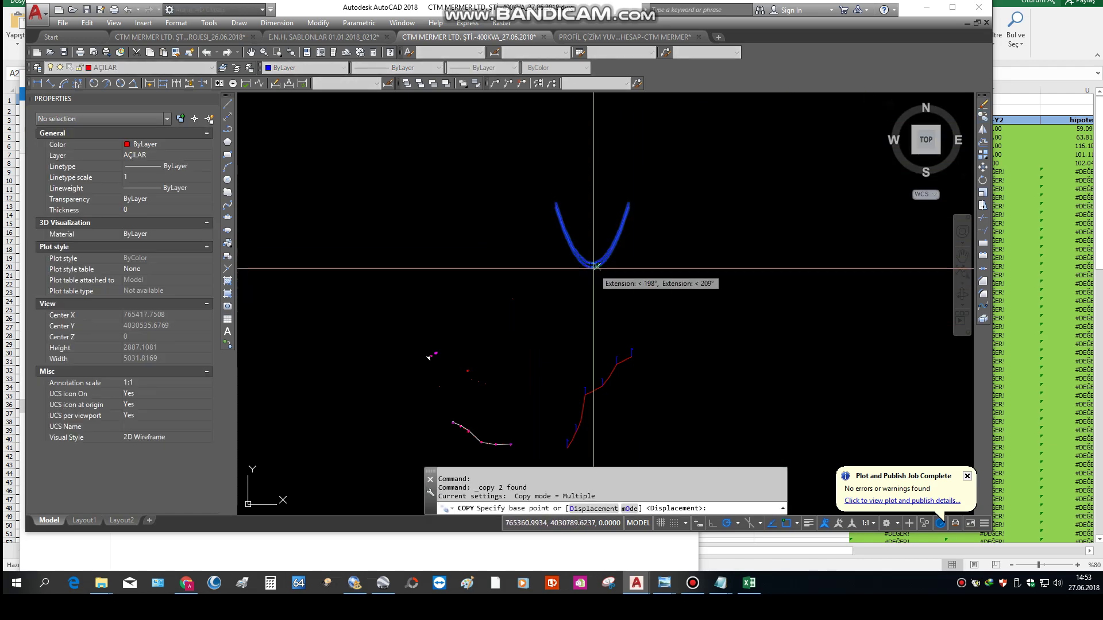
key("Escape")
left_click(539, 207)
left_click(660, 141)
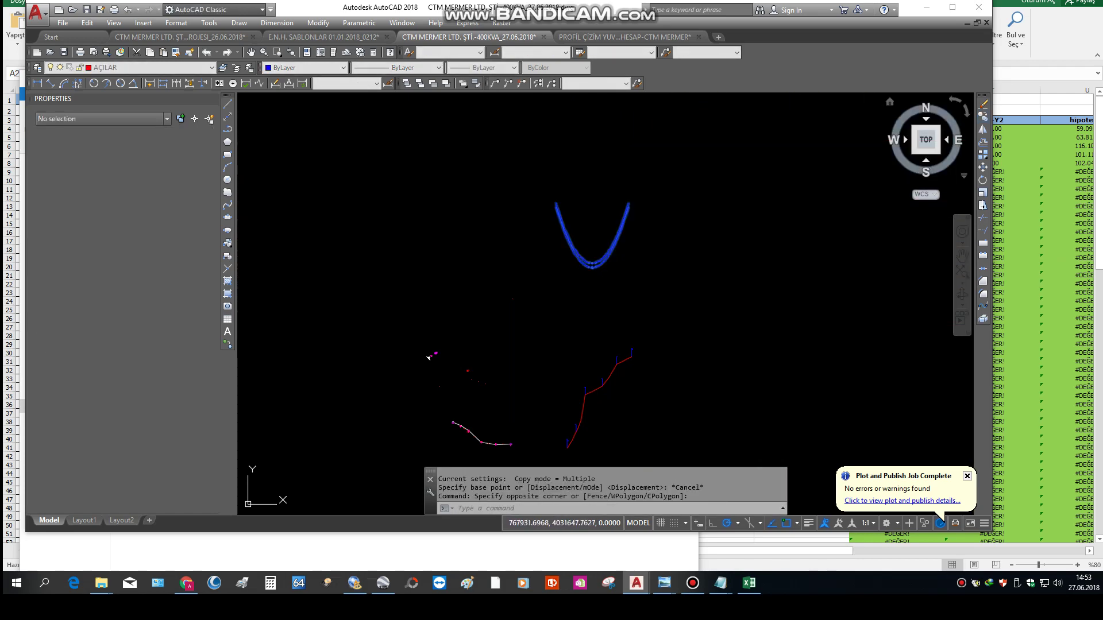
key("Return")
left_click(605, 246)
scroll(620, 362, "up", 5)
scroll(620, 362, "up", 3)
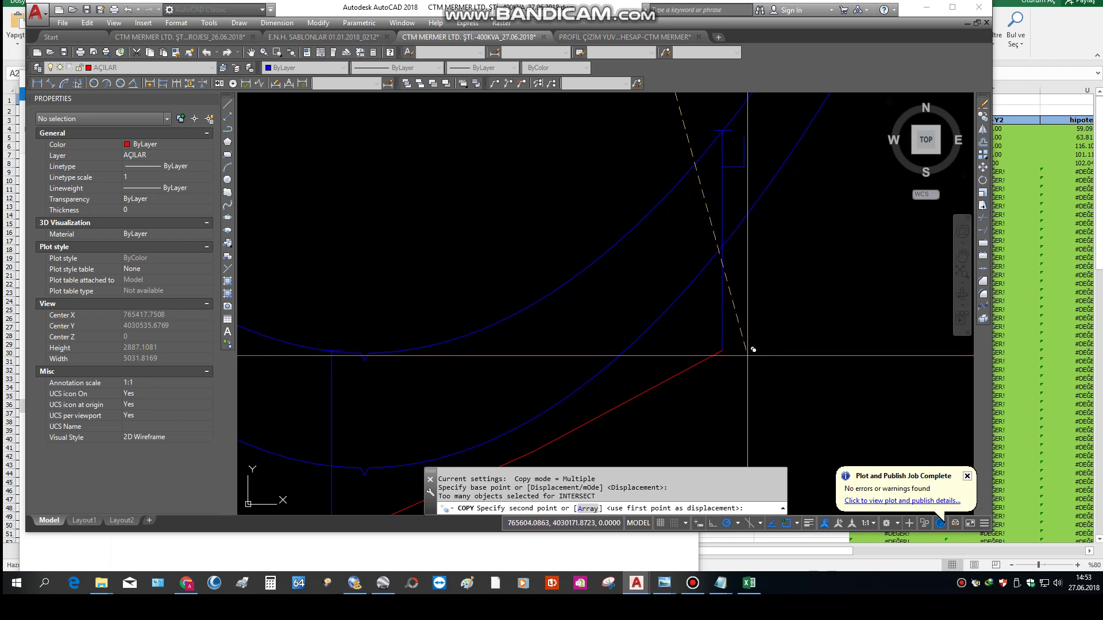
key("Escape")
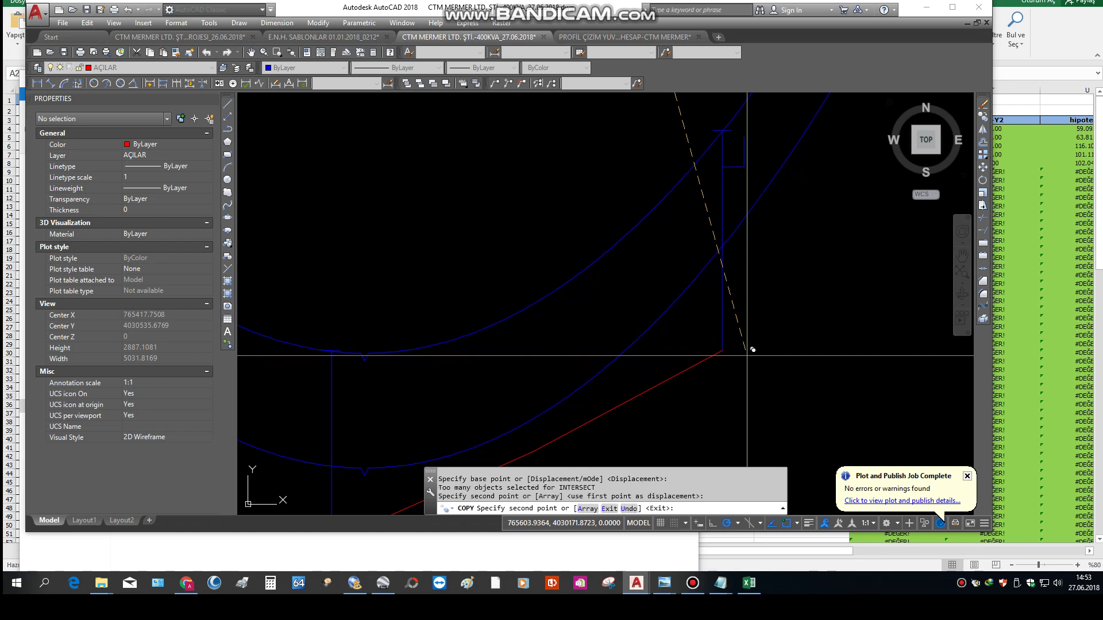
scroll(734, 316, "down", 3)
mouse_move(721, 583)
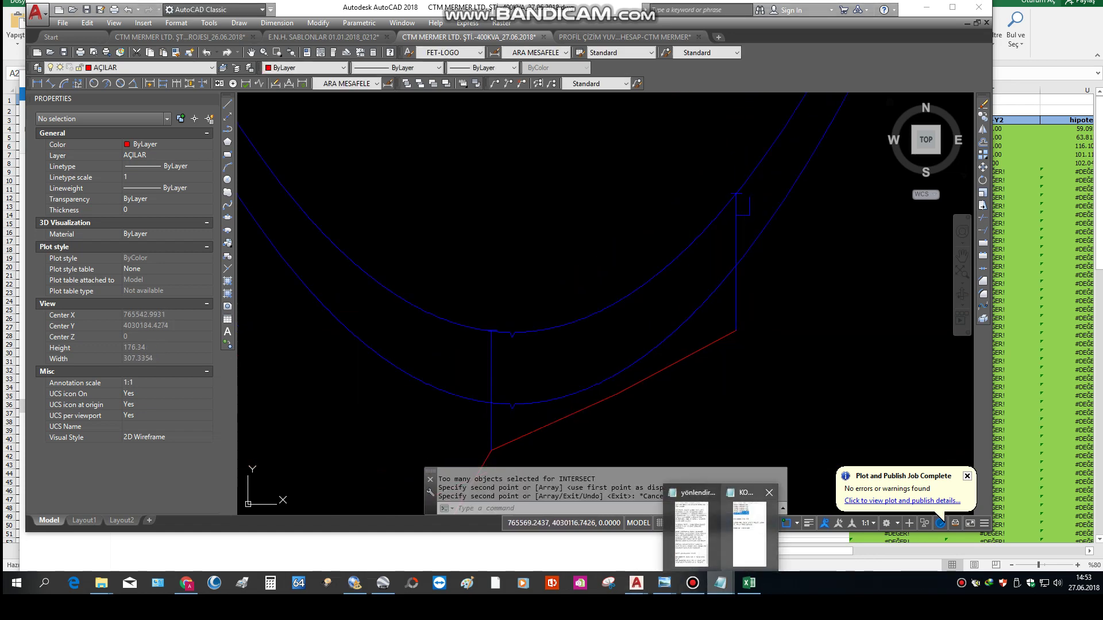
Step: Return to the notes and start a new line below the region-3 project remark
left_click(750, 528)
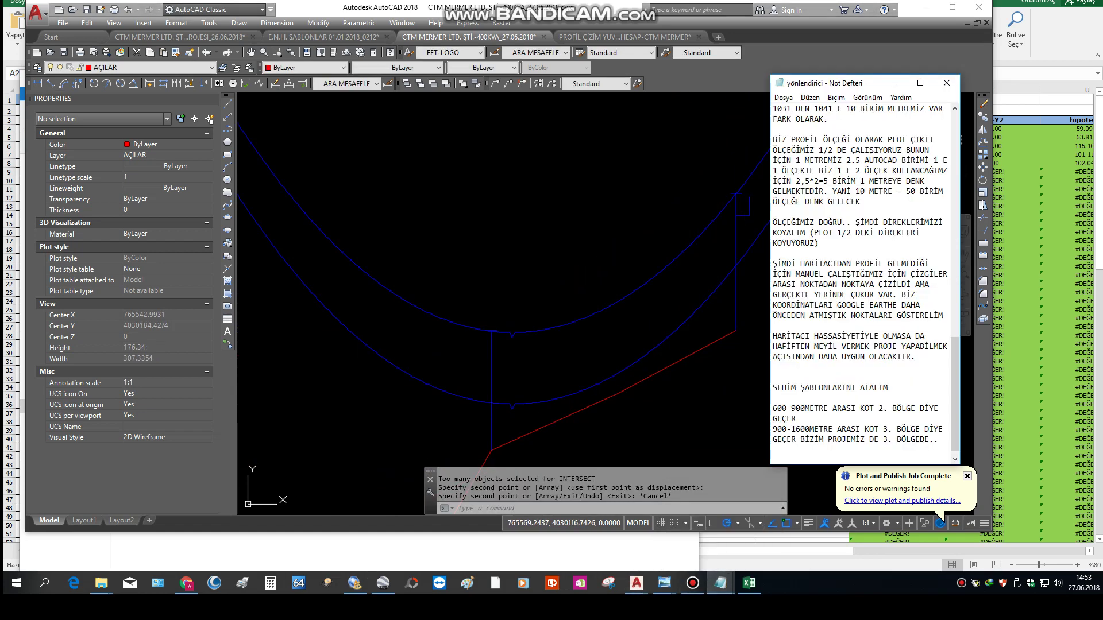
key("Return")
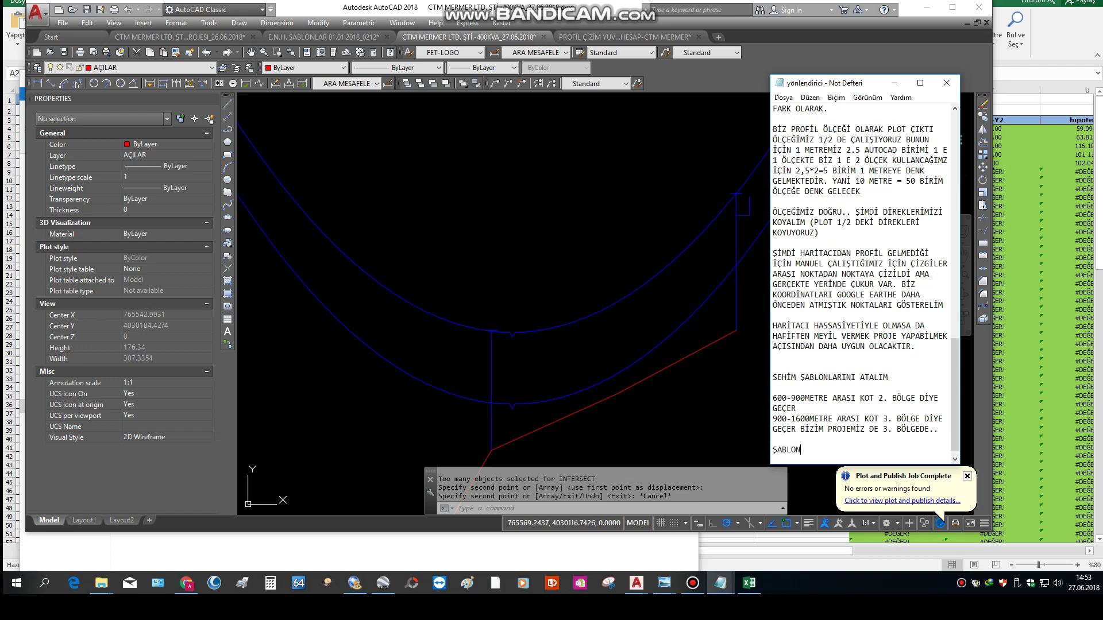